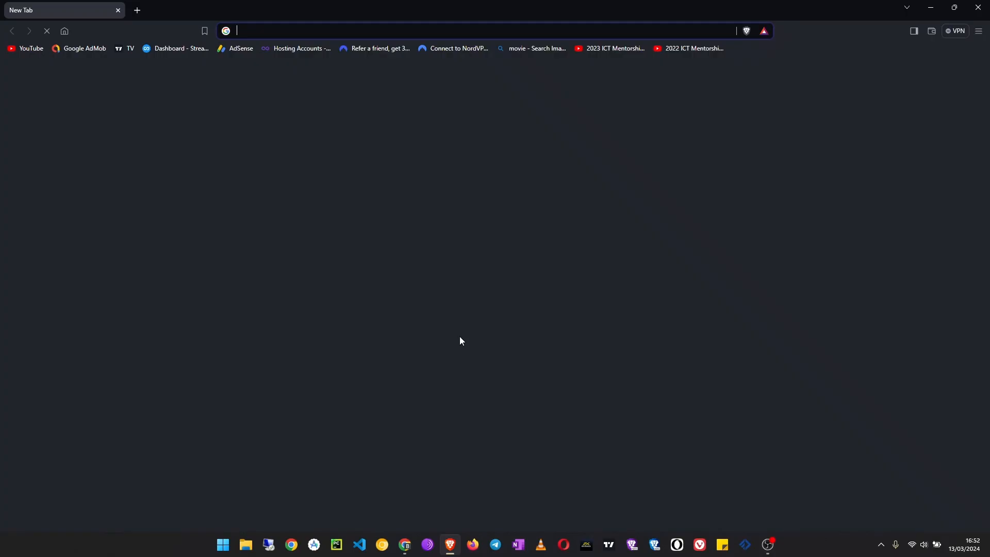
- Open the website blog.euginetech.com
text(blo)
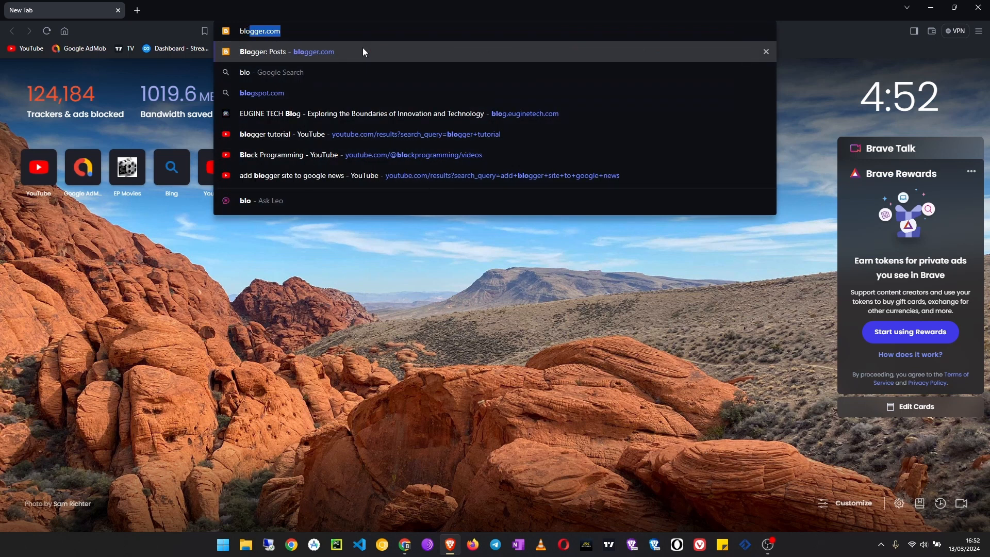
text(g.)
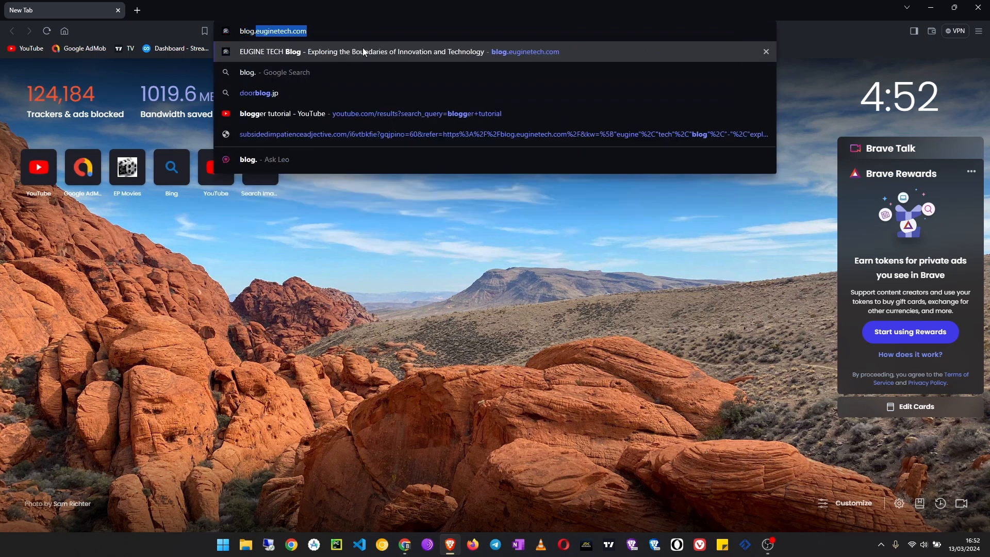
key(Return)
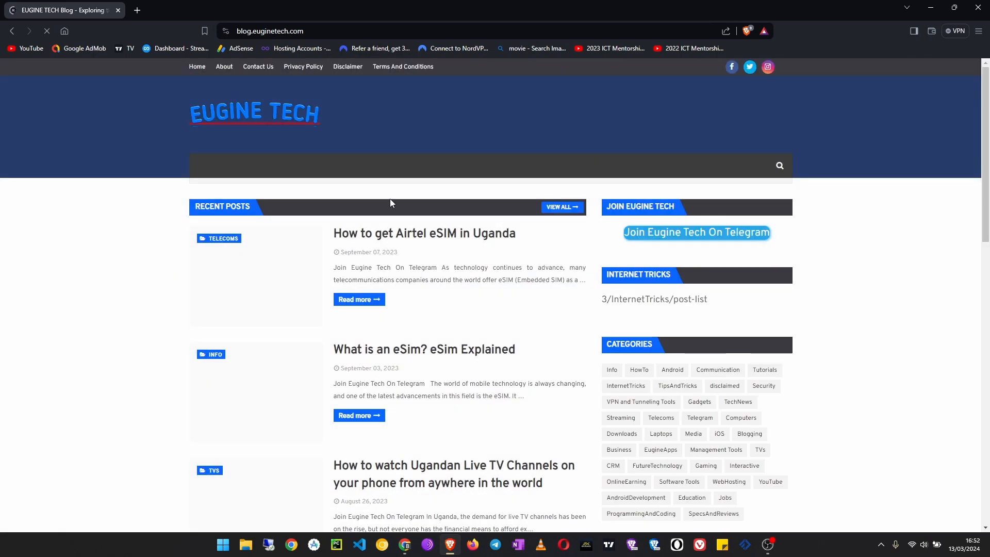
- Look through the blog's homepage posts, sidebar sections and footer, then close the page
scroll(366, 240, down, 3)
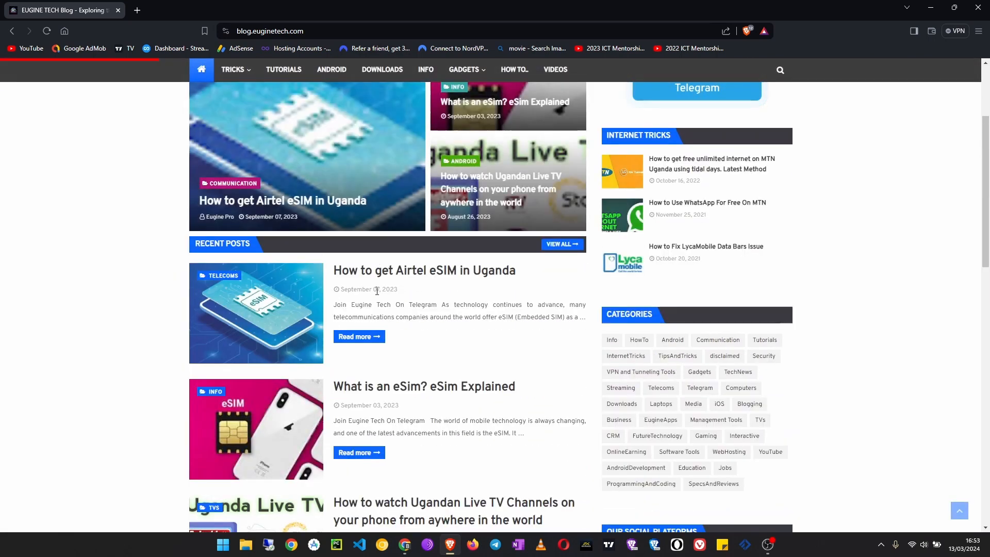
scroll(289, 286, up, 3)
scroll(269, 286, down, 12)
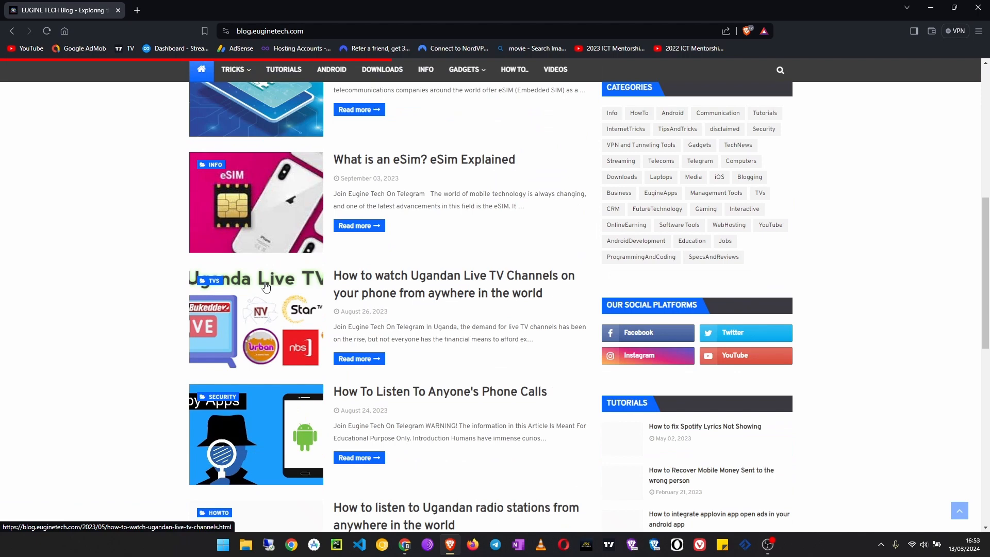
scroll(267, 286, down, 6)
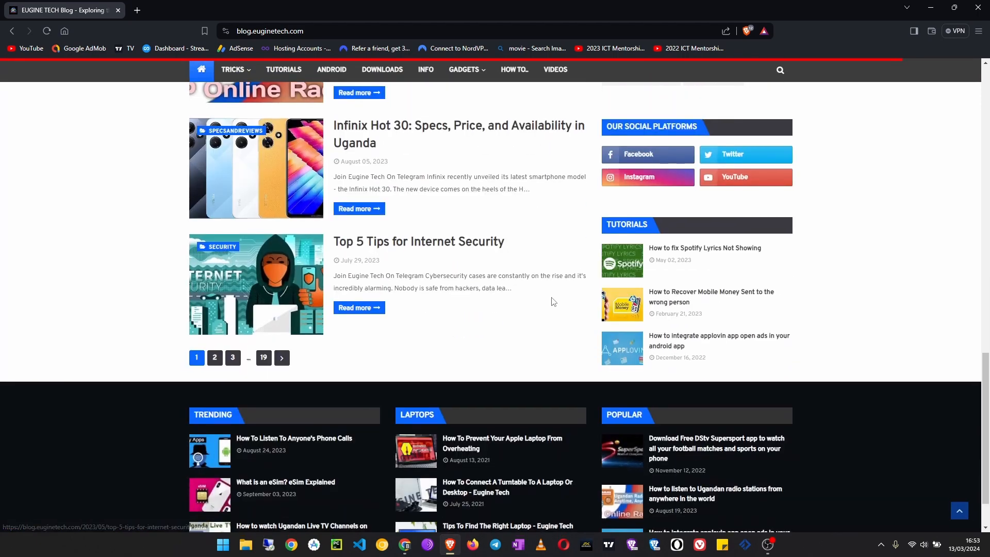
scroll(589, 320, up, 1)
scroll(525, 315, up, 15)
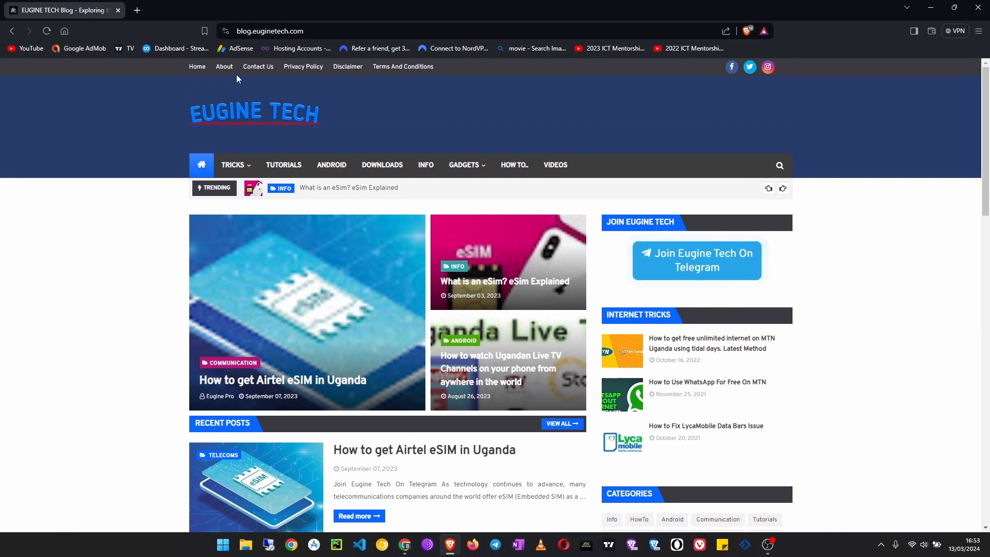
click(118, 11)
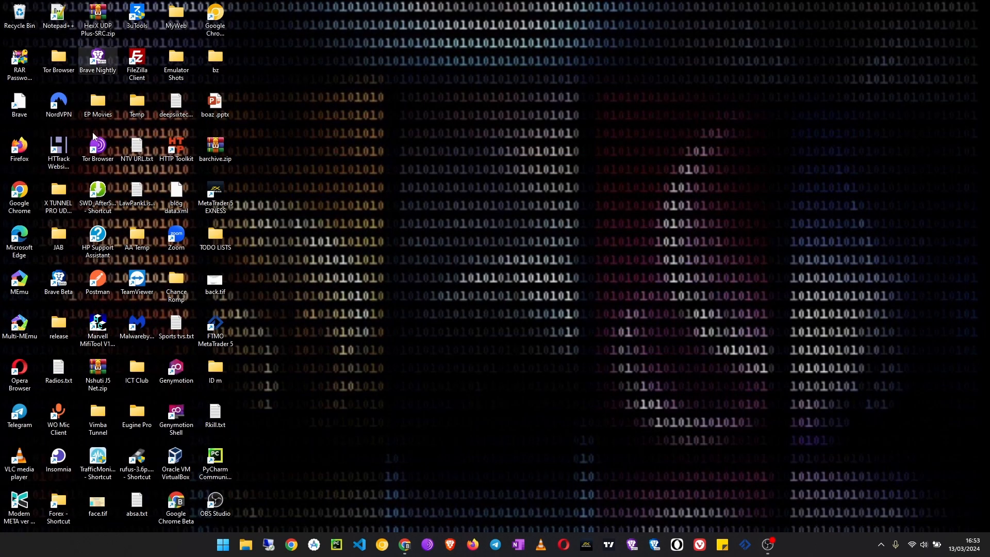
- Switch to Chrome, search Google for "blogger" and open the Blogger.com site
click(406, 546)
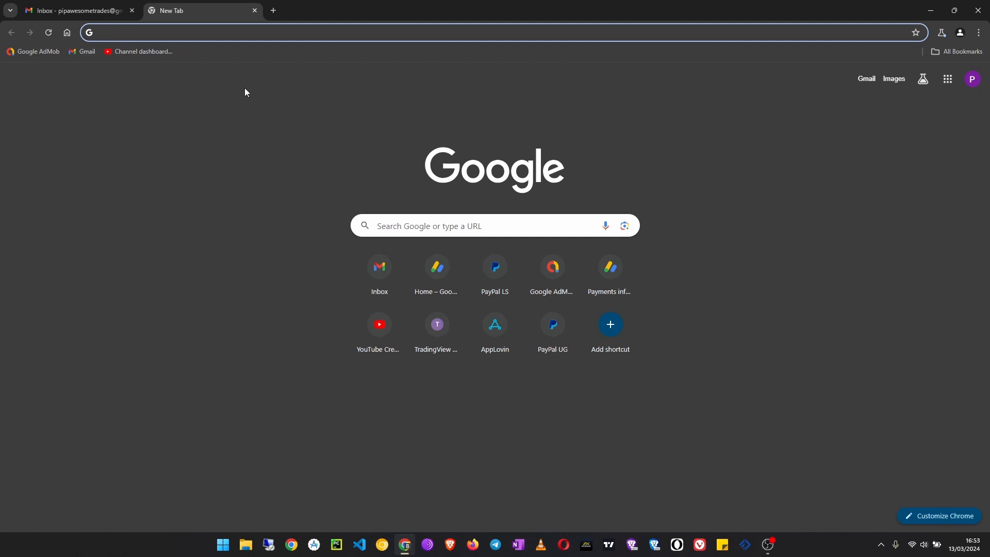
text(blogger)
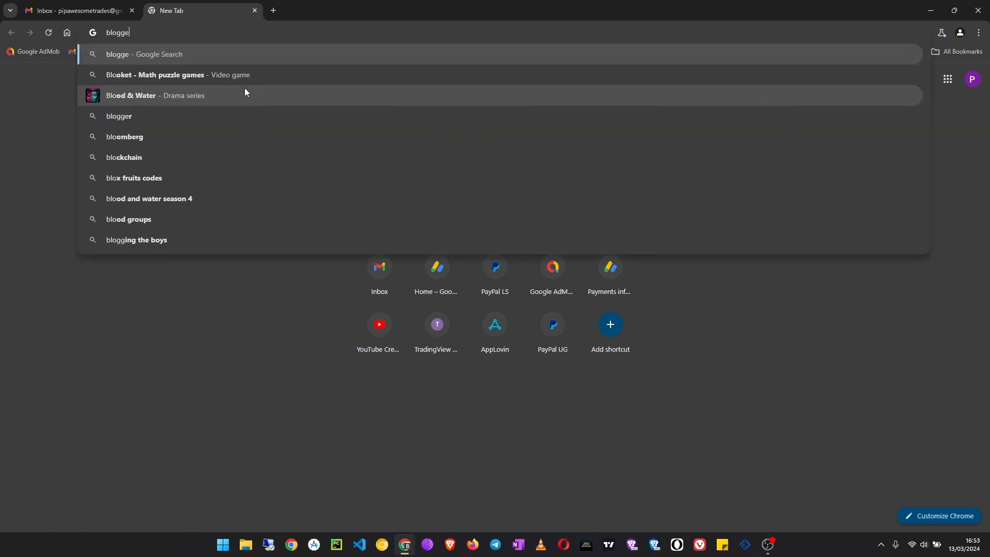
key(Return)
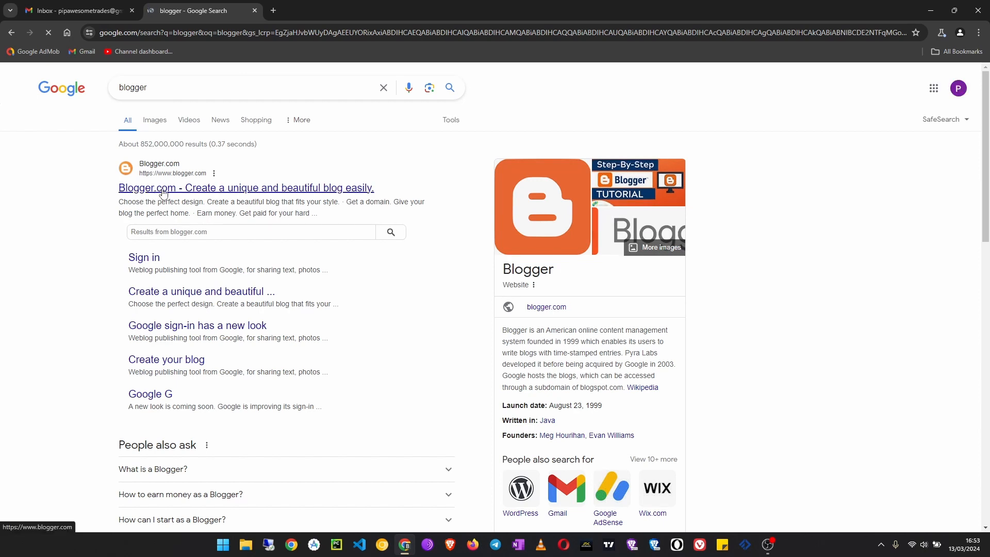
click(163, 189)
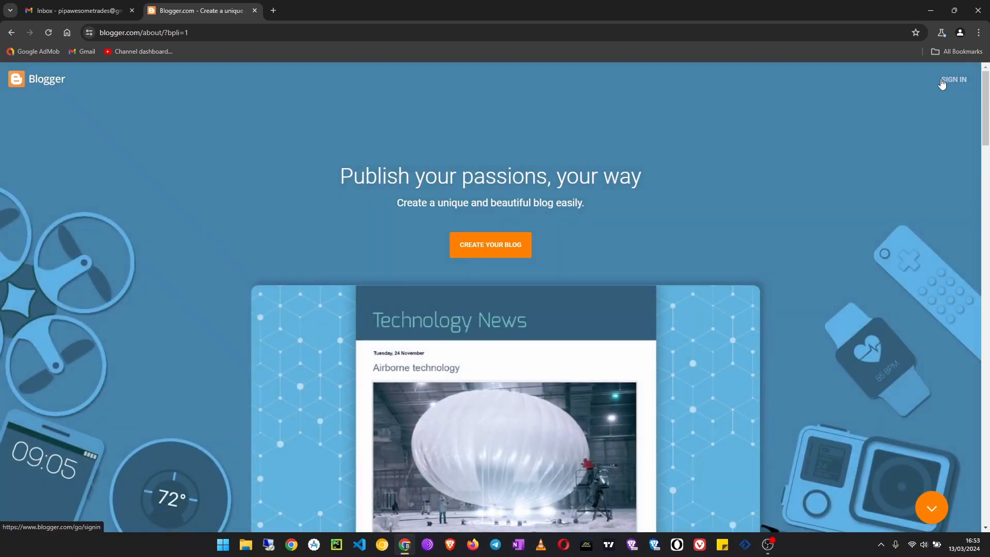
- Sign in to Blogger with the Google account, entering the account password
click(942, 83)
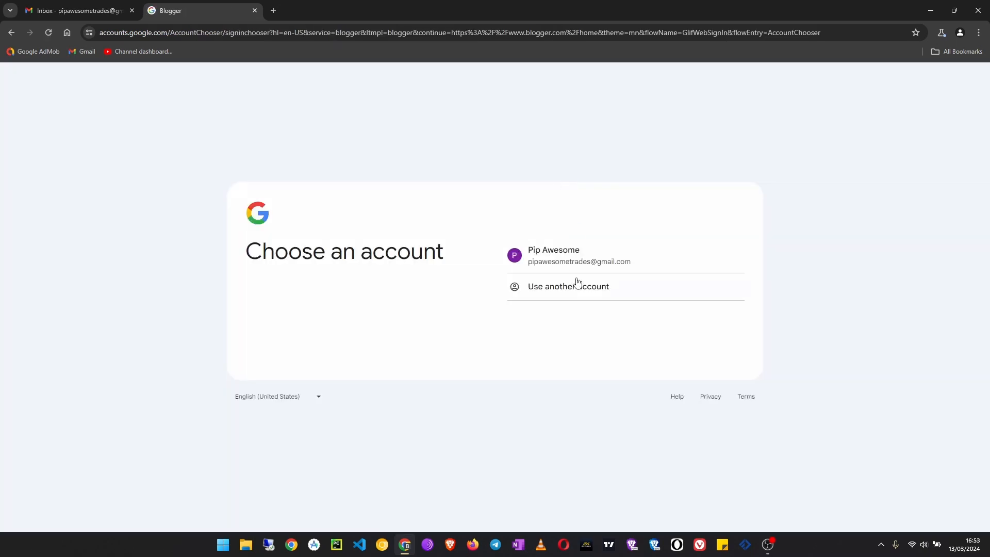
click(584, 256)
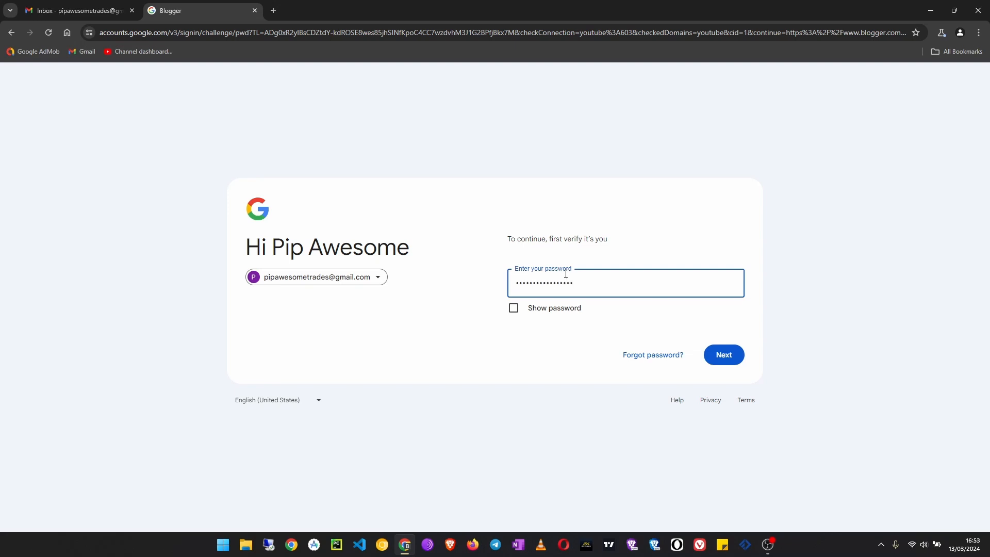
key(Return)
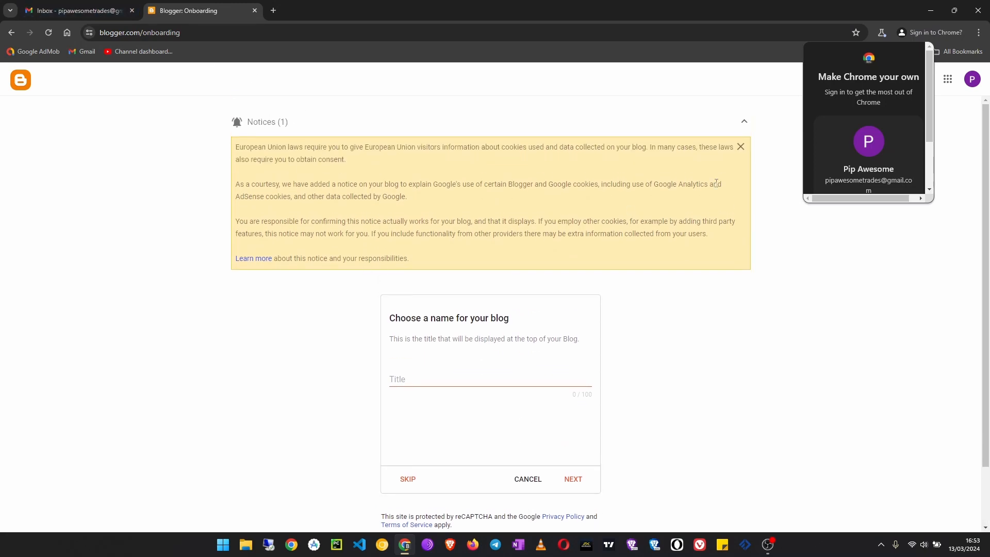
- Dismiss the cookie notice and give the new blog the title "Blog Tutorial"
click(740, 148)
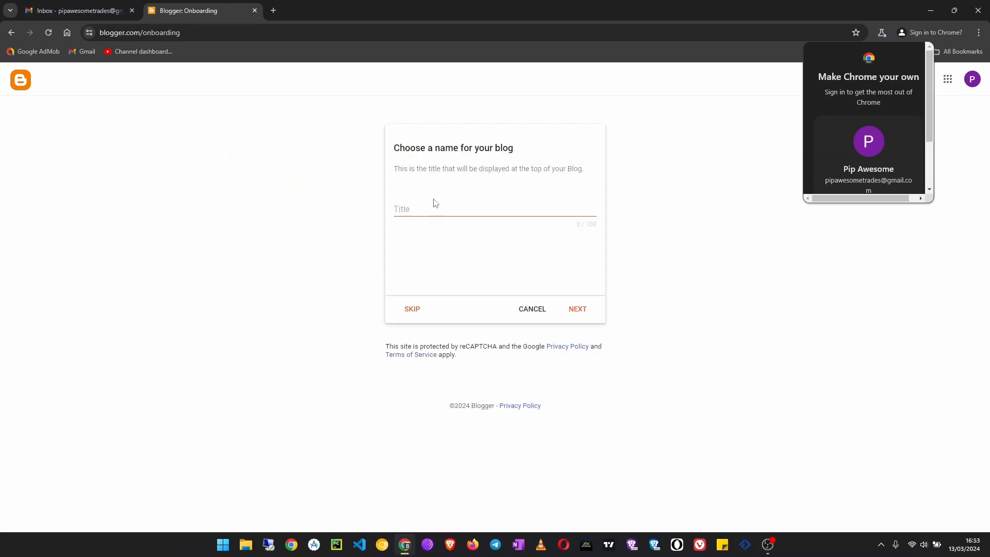
click(472, 212)
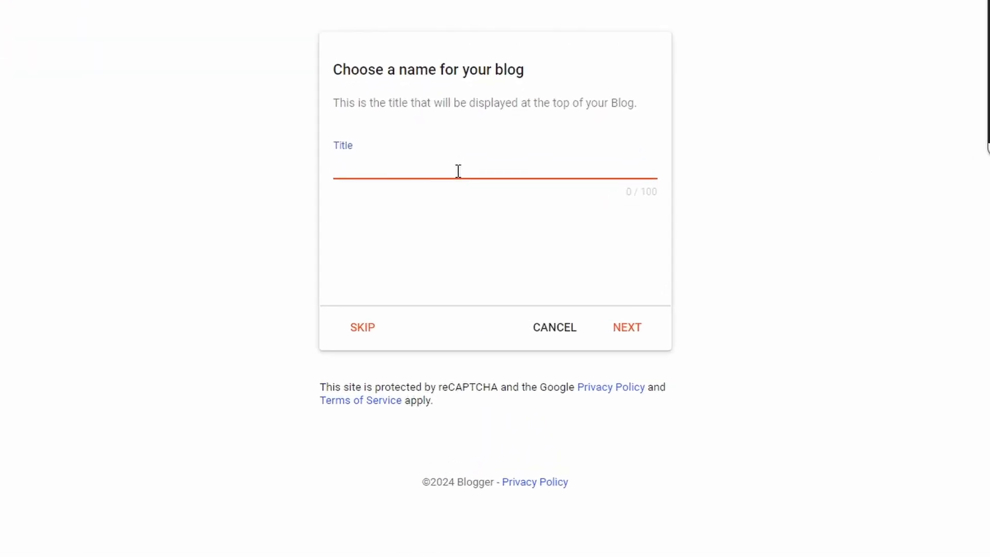
text(Blog Tutorial)
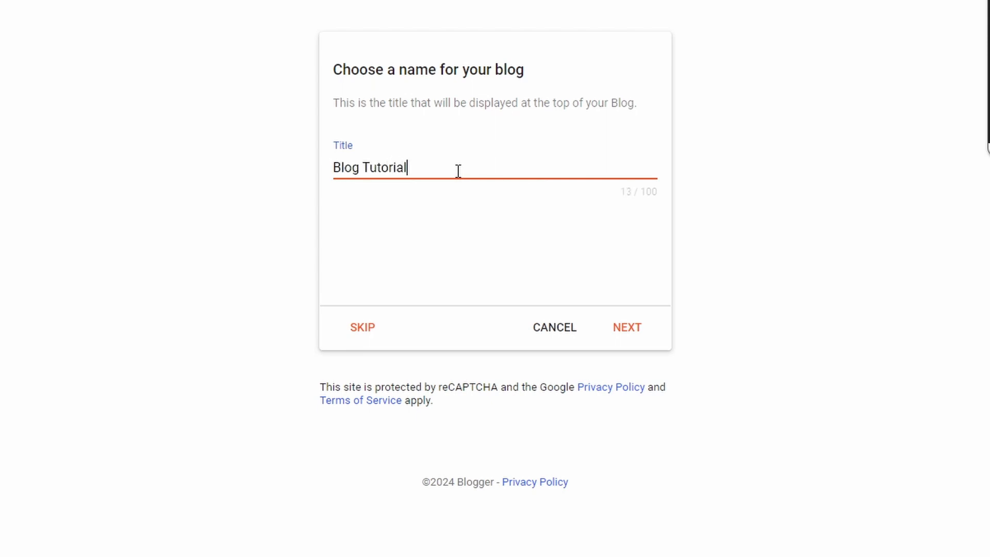
click(633, 331)
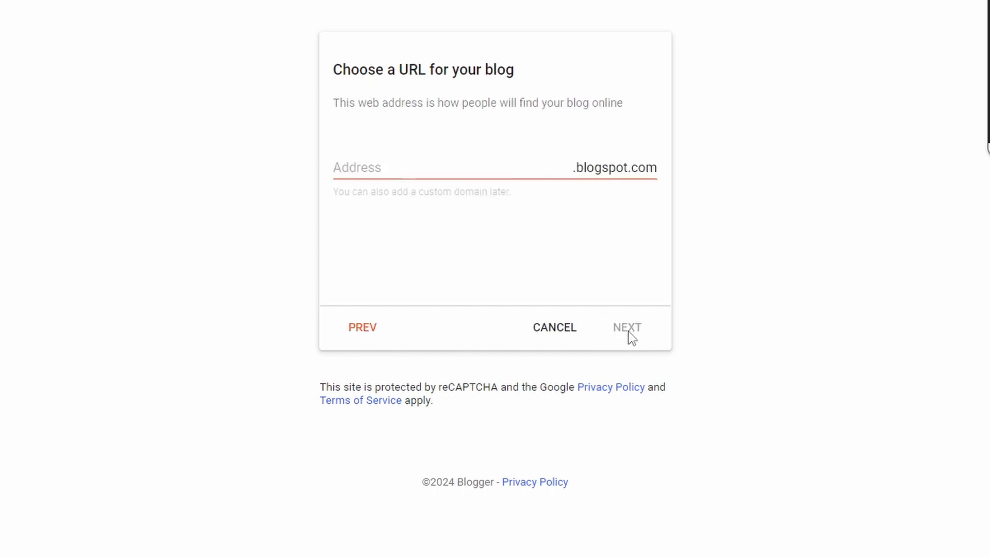
- Enter euginetechtutorial as the blog's blogspot.com address
click(442, 165)
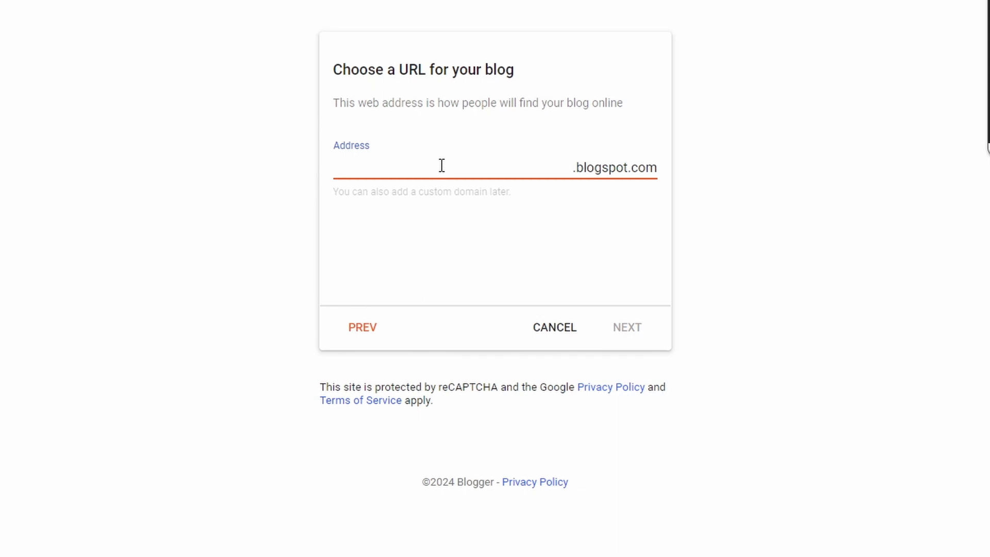
text(euginetechtutorials)
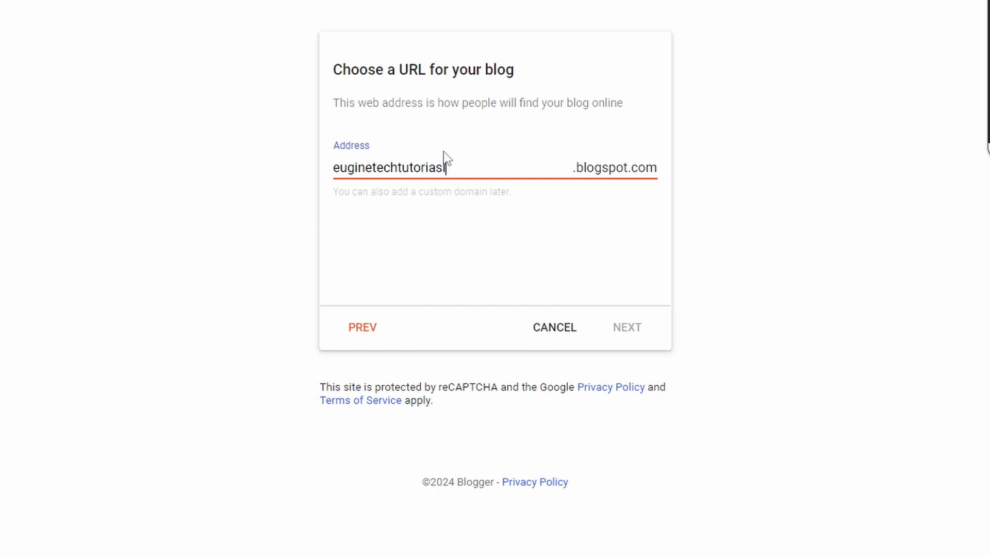
key(BackSpace)
text(l)
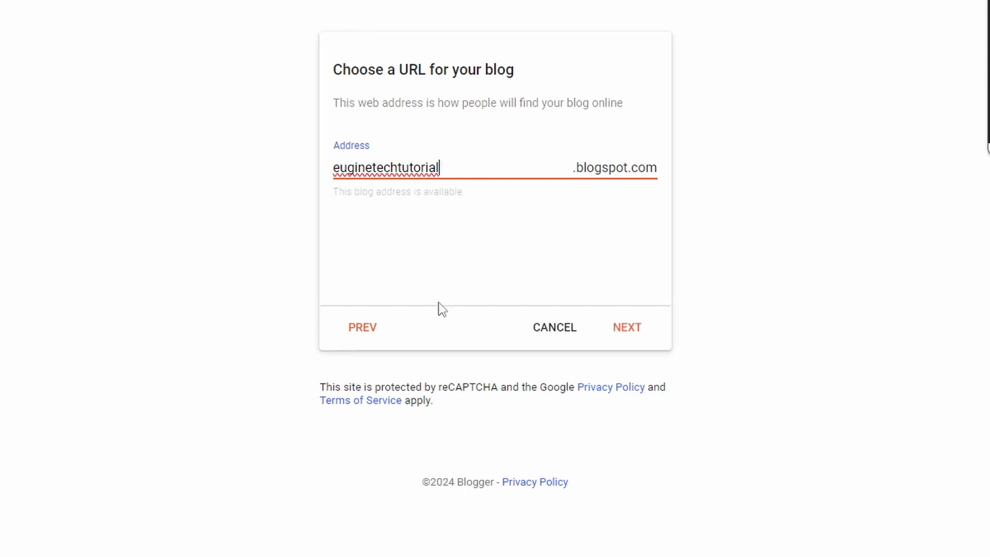
- Try the shorter blog address euginetech, then restore euginetechtutorial
drag(464, 169, 396, 159)
key(BackSpace)
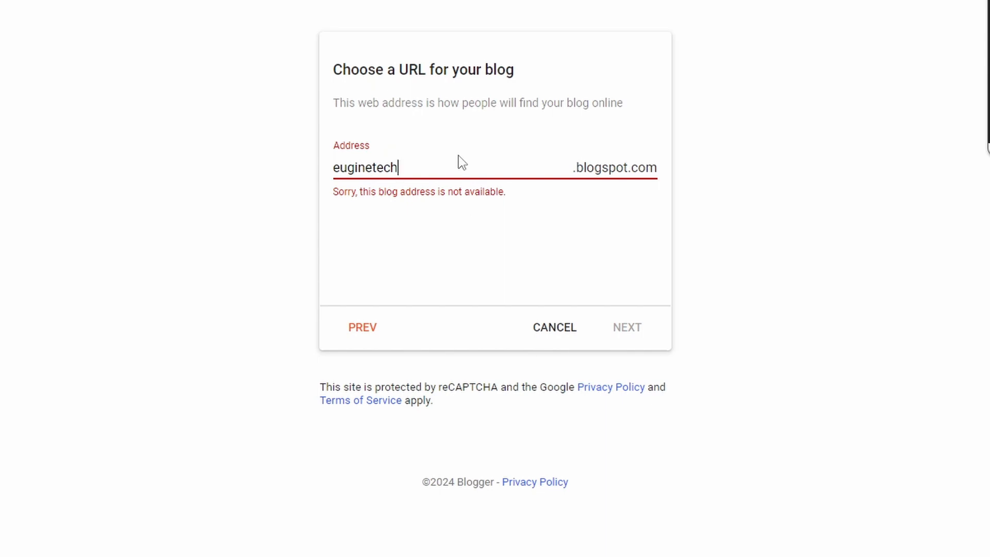
text(tutorial)
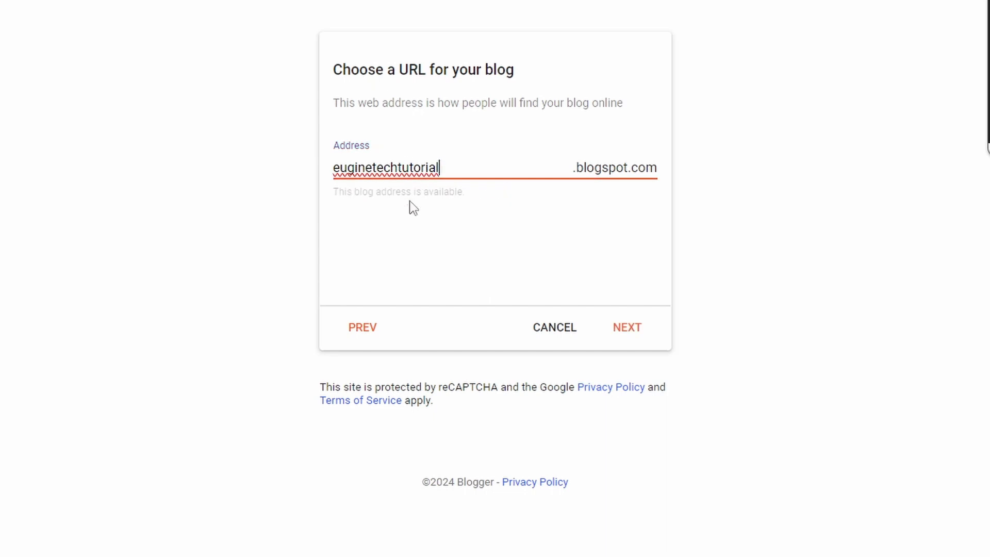
- Accept the blog address, set the display name to Admin and finish creating the blog
click(622, 335)
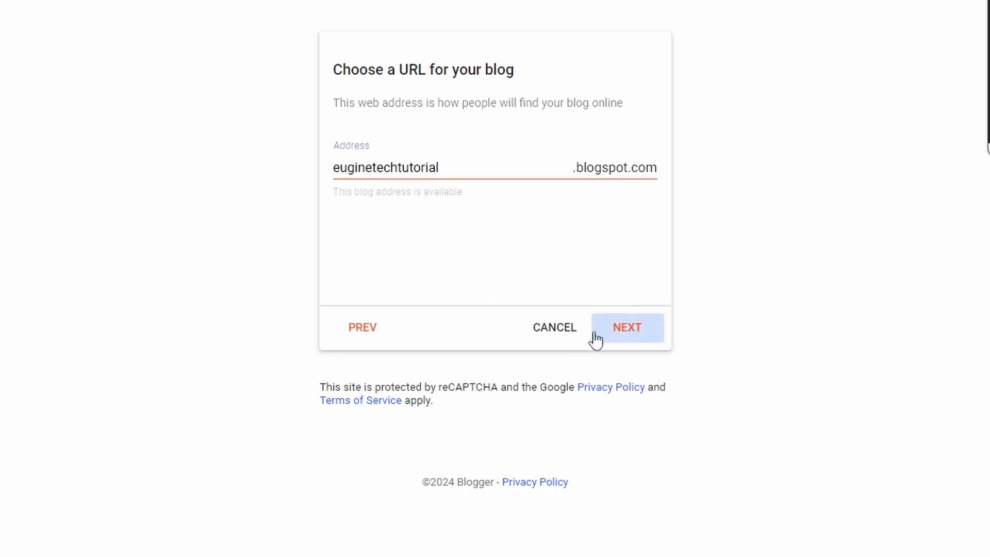
click(421, 172)
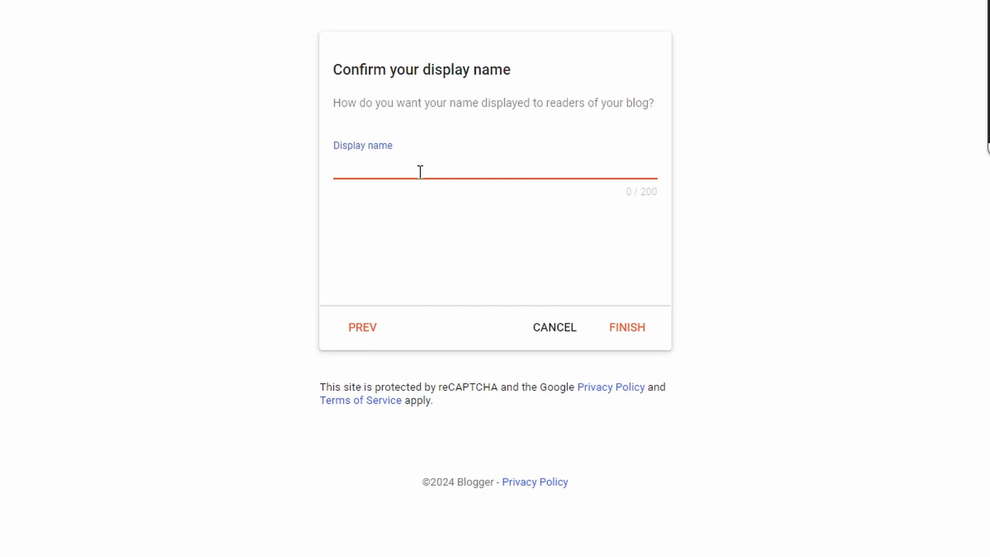
text(Admin)
click(622, 329)
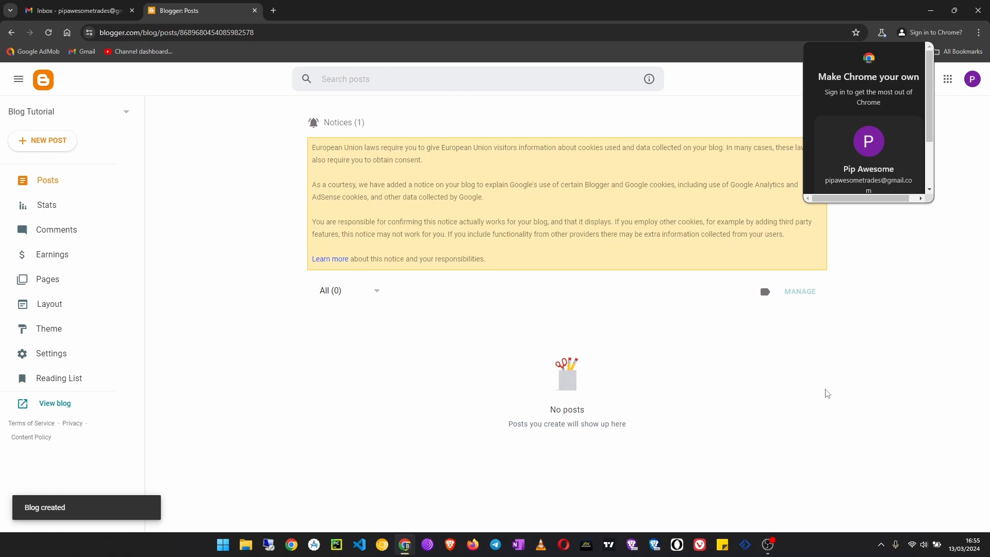
- Dismiss the browser sign-in prompt and open the live view of the new blog
scroll(827, 156, down, 2)
scroll(828, 156, up, 2)
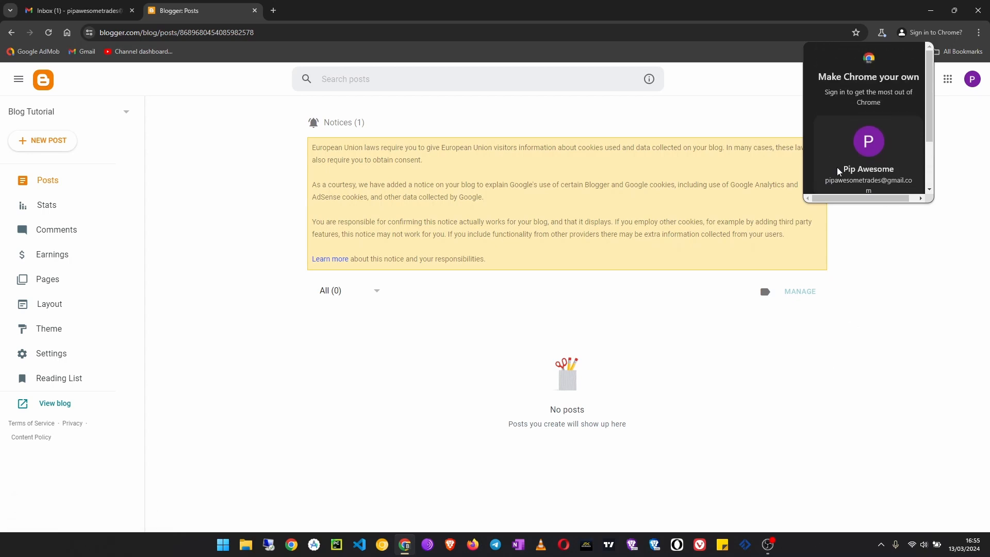
scroll(837, 167, down, 2)
click(849, 173)
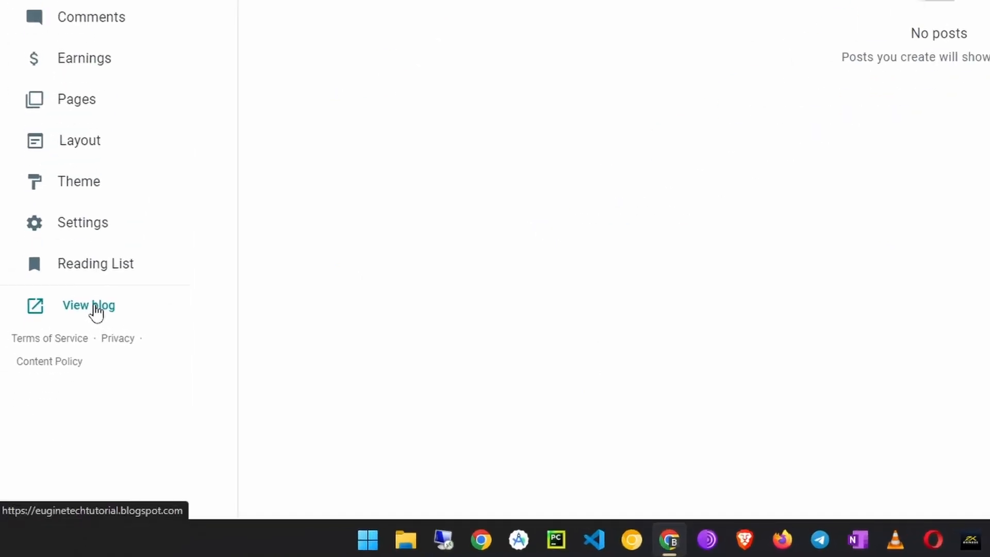
click(95, 306)
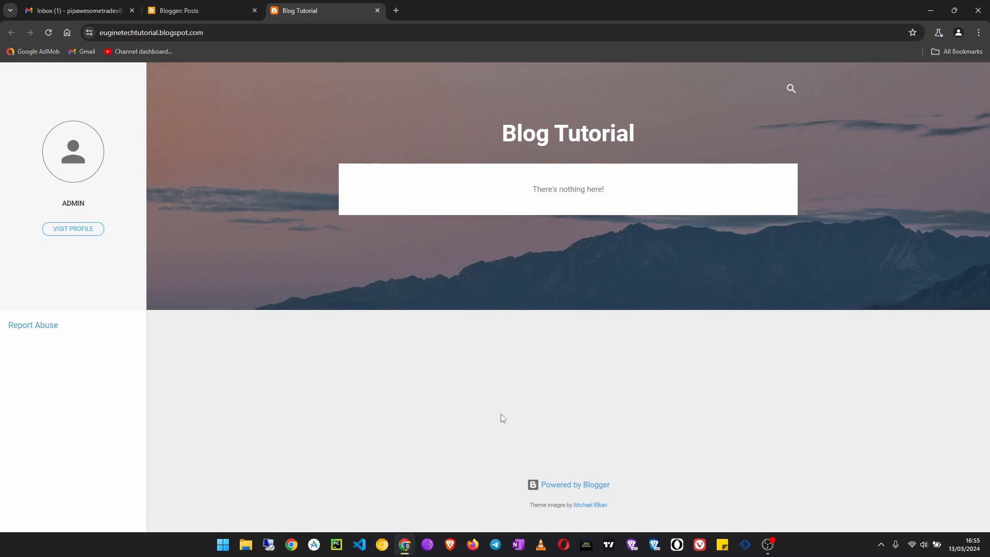
- Return to the Blogger dashboard and view its Stats, Comments, Earnings, Pages and Layout sections
click(205, 10)
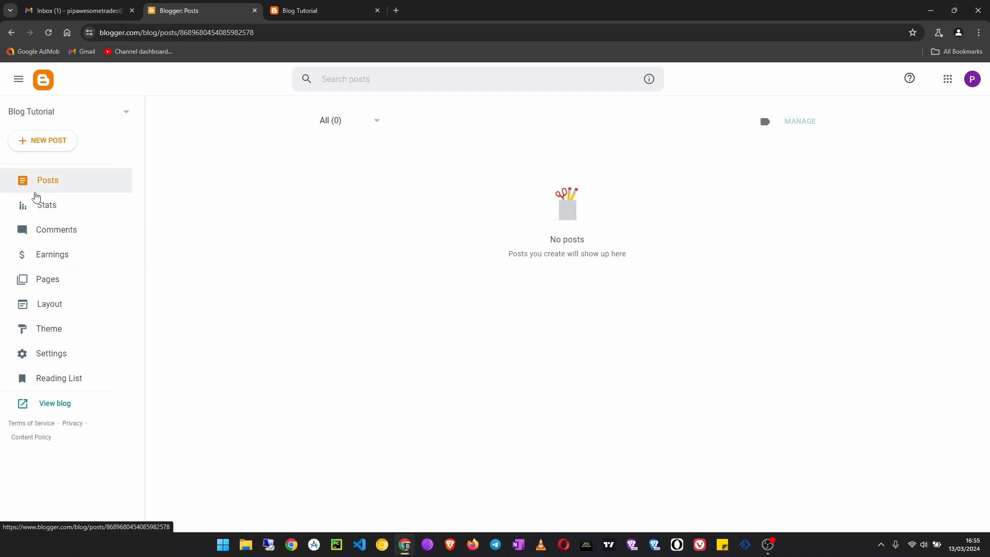
click(73, 207)
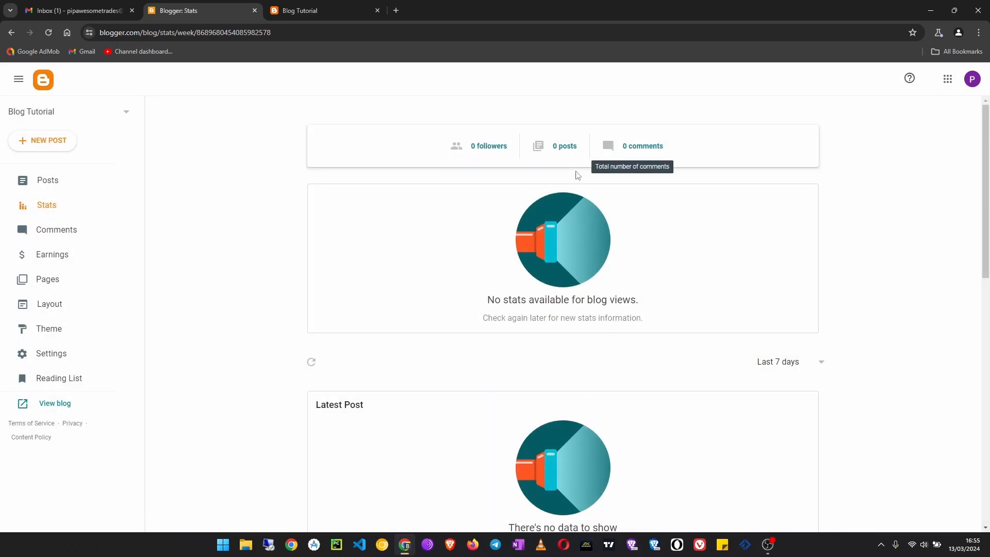
click(65, 229)
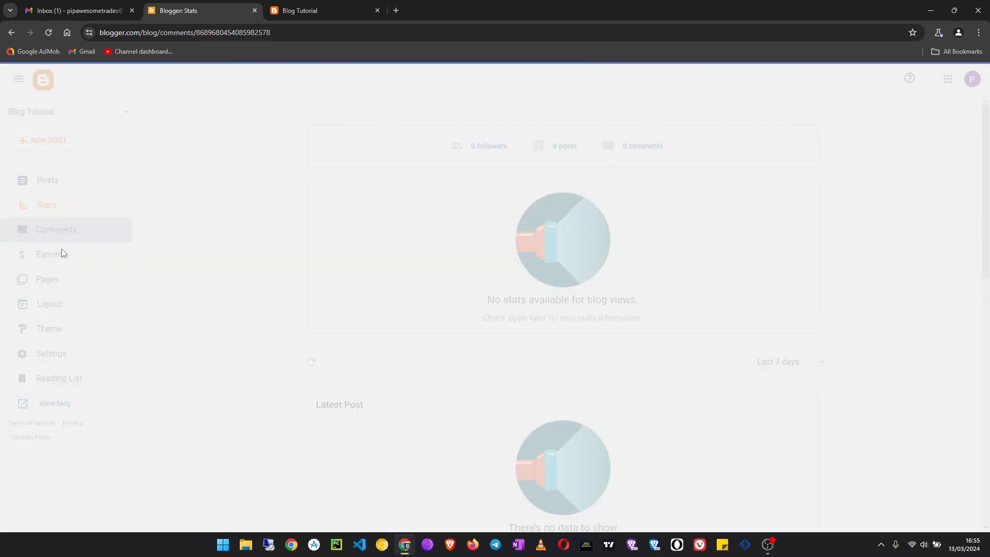
click(62, 253)
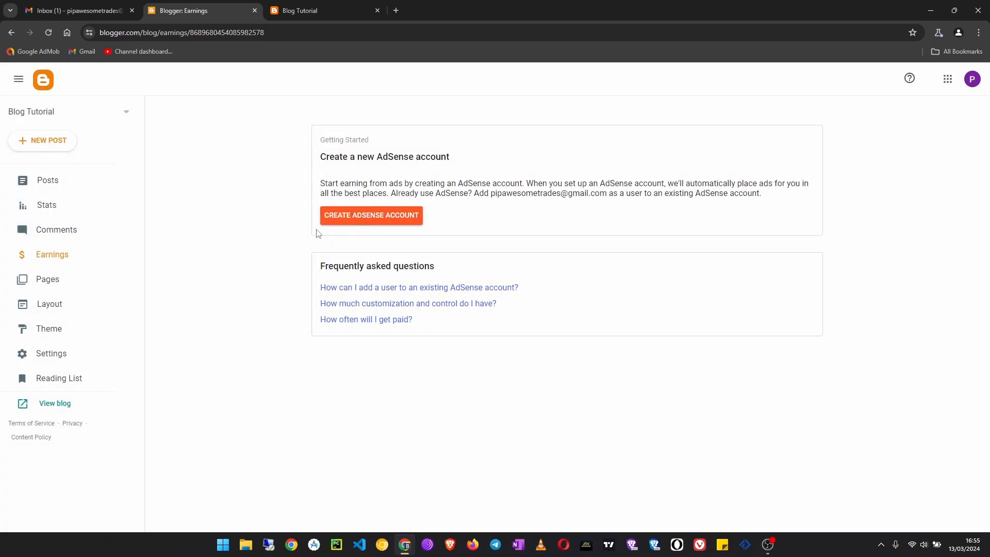
click(50, 287)
click(55, 309)
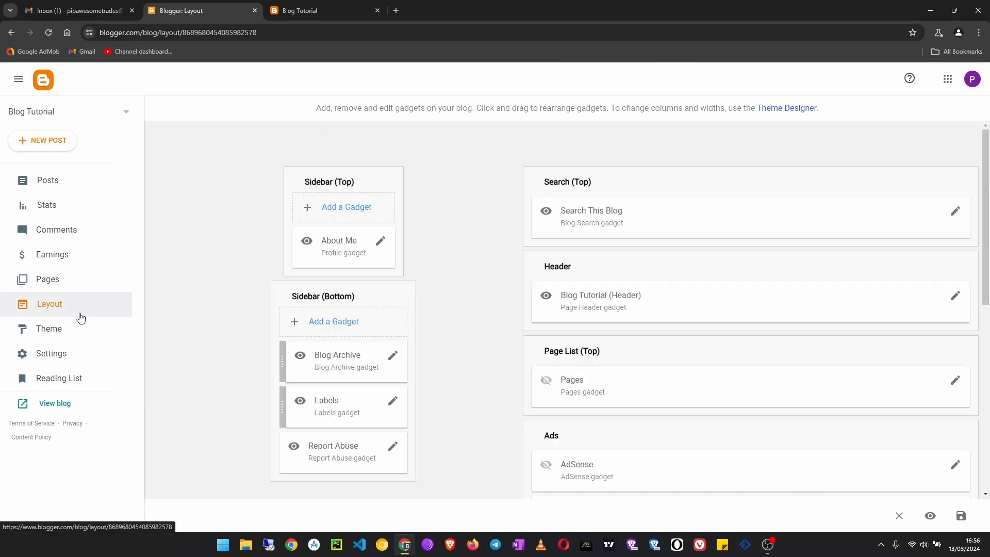
- Look over the layout's gadget sections, then view the live blog and its full web address
scroll(539, 345, down, 3)
scroll(539, 345, down, 5)
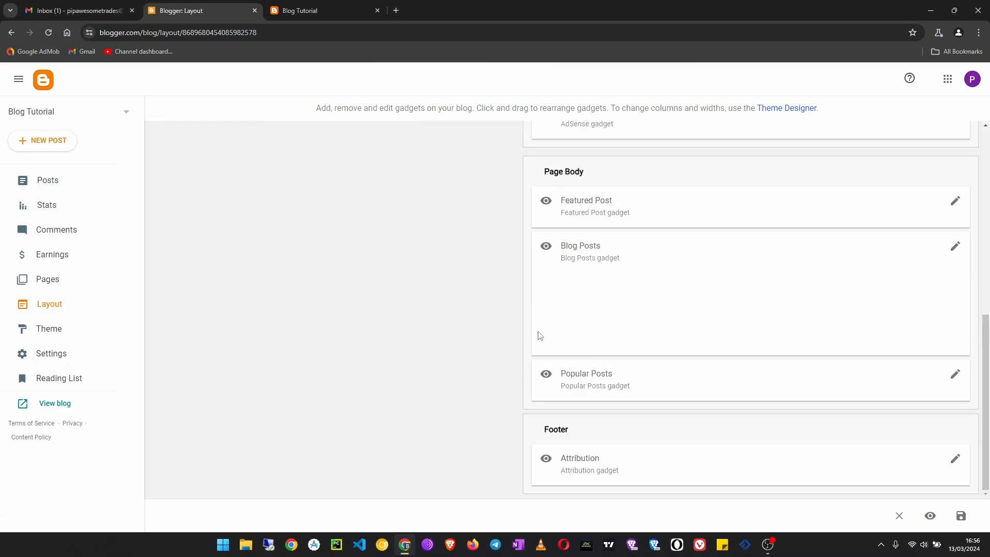
scroll(439, 324, up, 7)
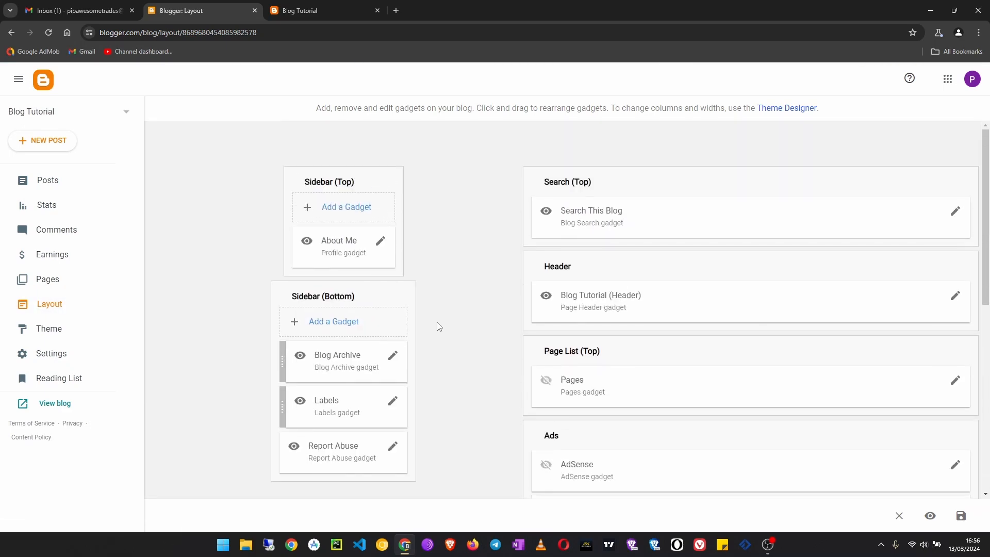
click(311, 10)
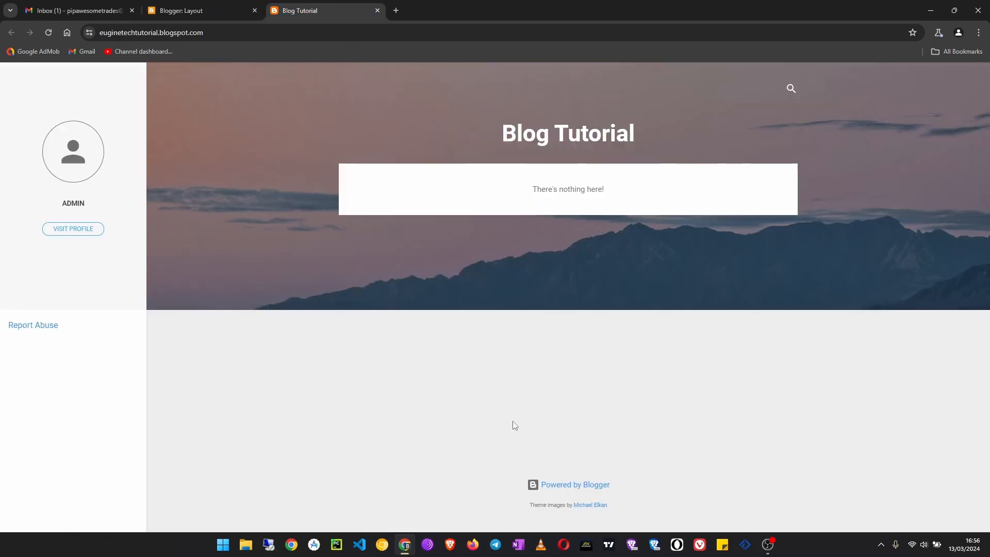
click(175, 34)
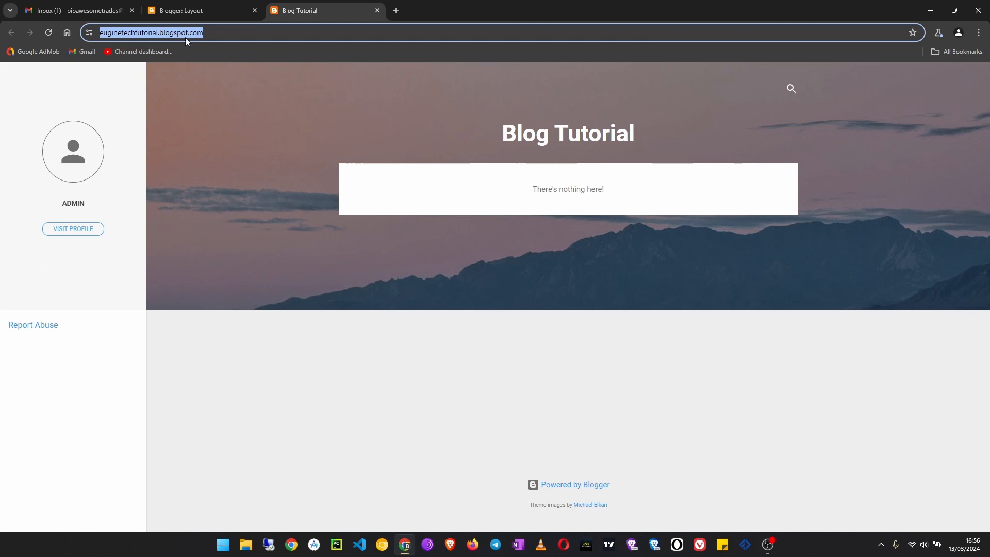
click(233, 31)
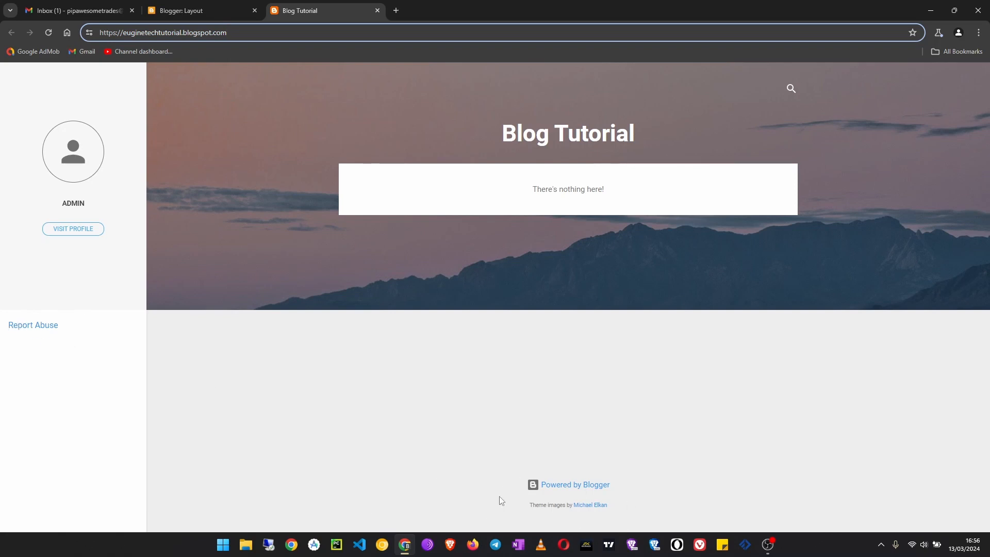
- Return to the blog layout and examine its sidebar, page list, ads, page body and footer gadgets
click(184, 11)
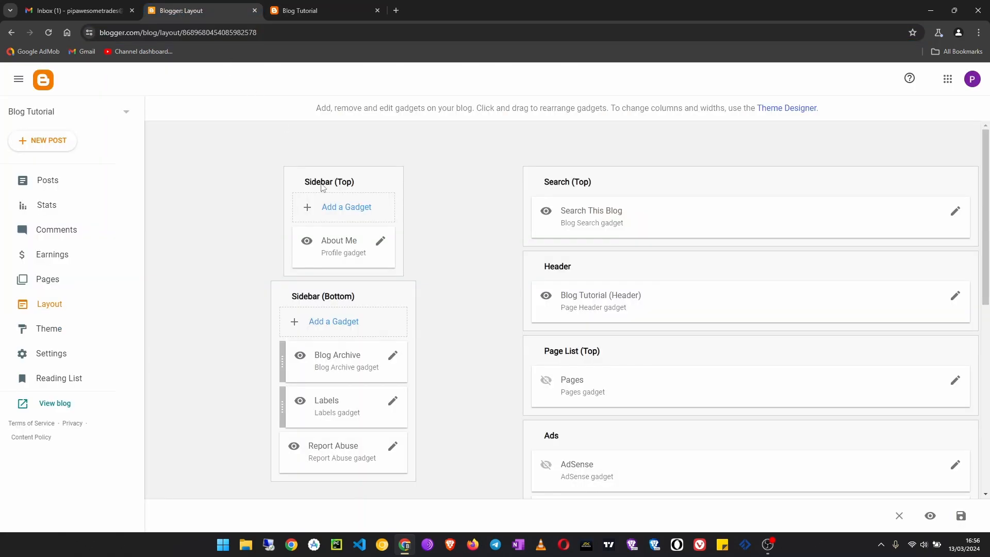
scroll(638, 391, down, 8)
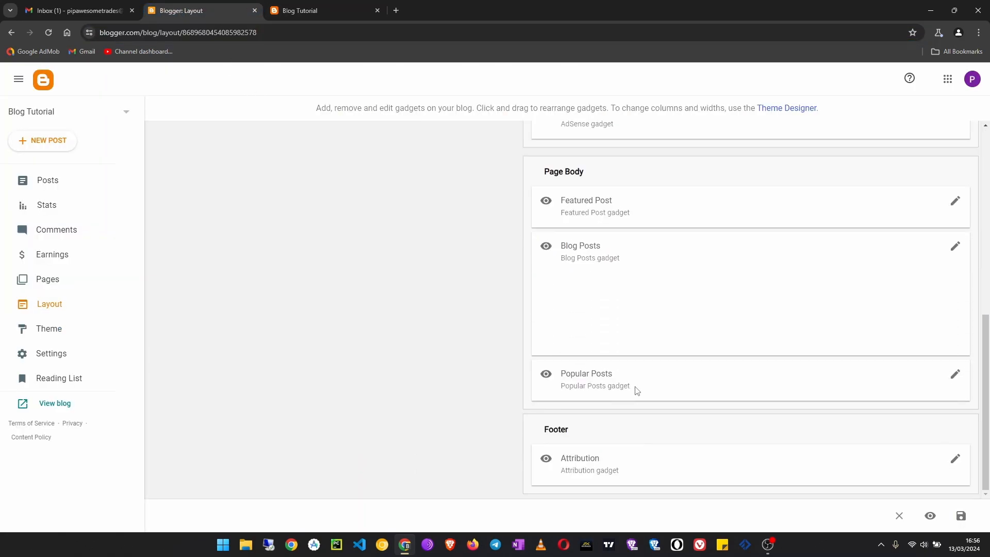
scroll(658, 406, up, 8)
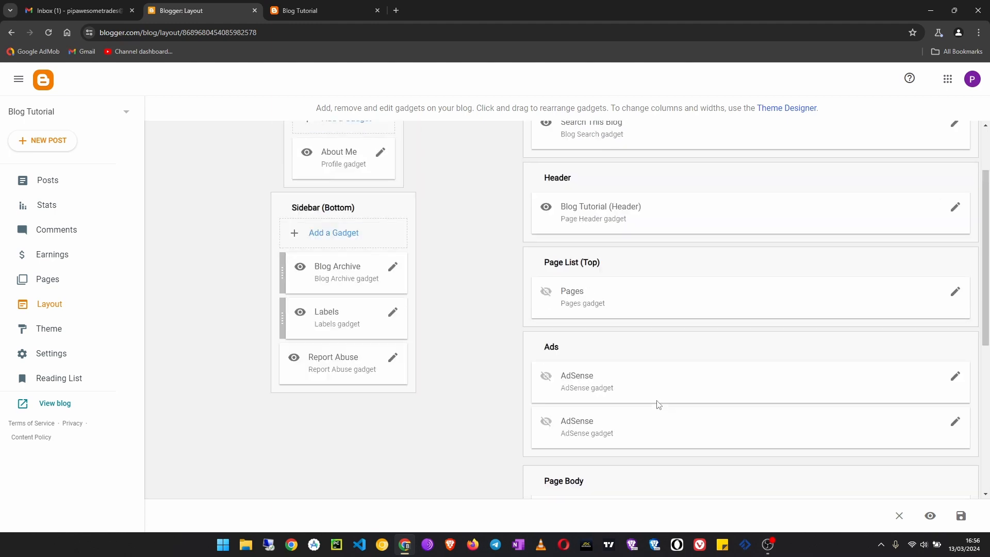
scroll(253, 371, down, 1)
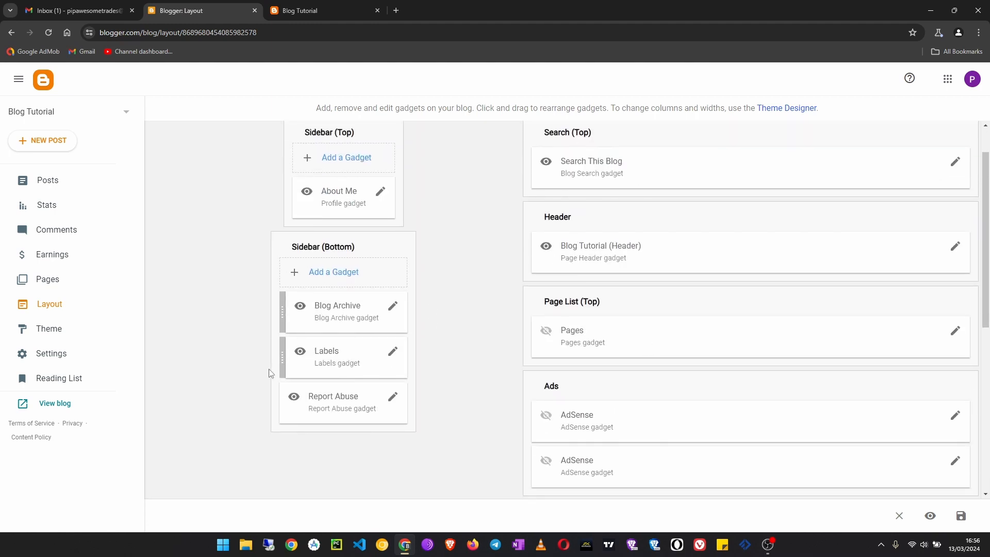
scroll(610, 368, down, 3)
scroll(611, 368, down, 4)
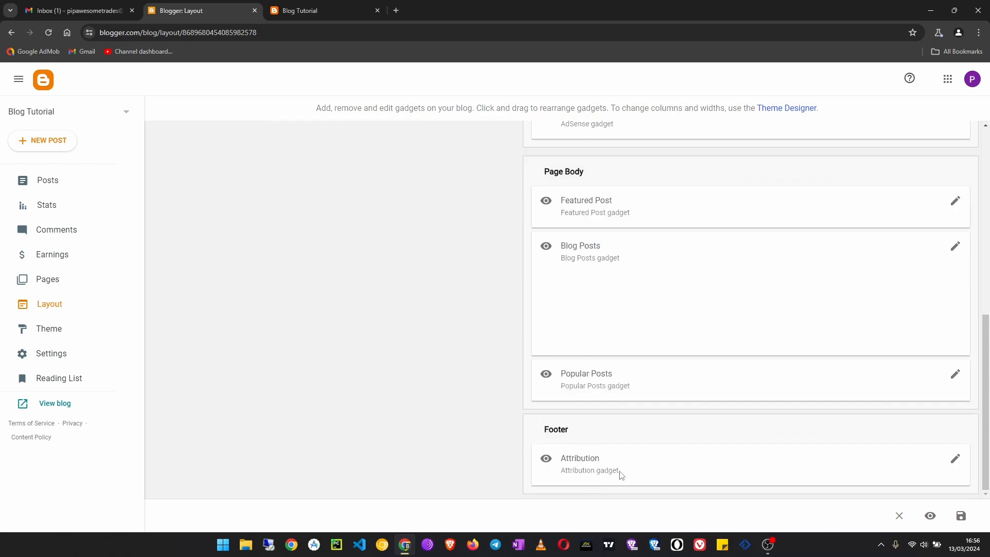
scroll(605, 347, up, 7)
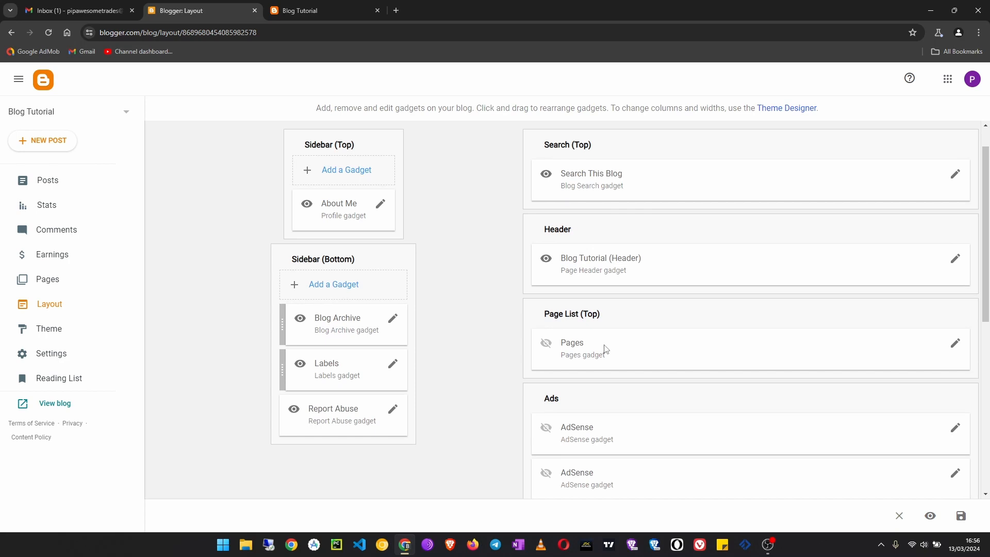
- Hide the Report Abuse gadget in the lower sidebar, save it and reload the live blog to check
click(392, 411)
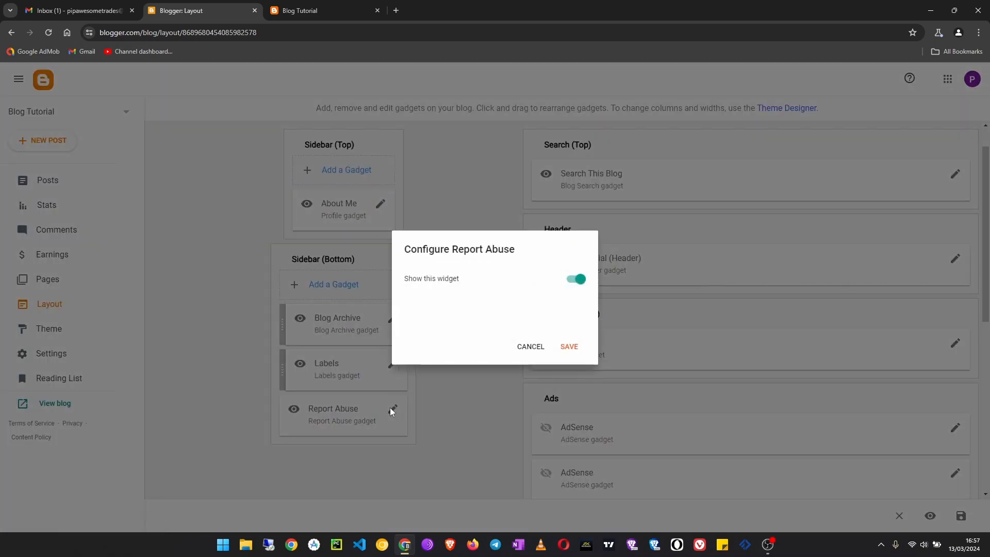
click(572, 279)
click(570, 347)
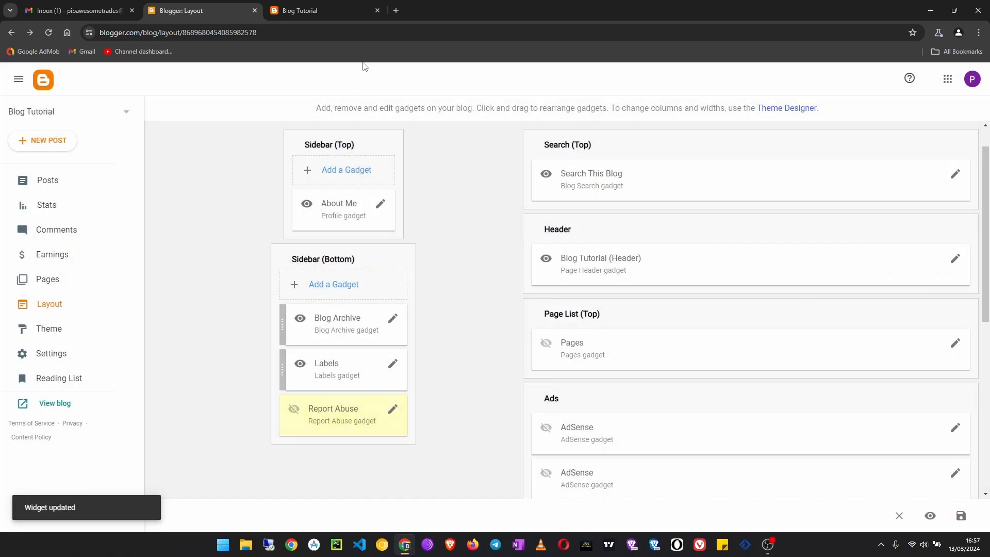
click(316, 11)
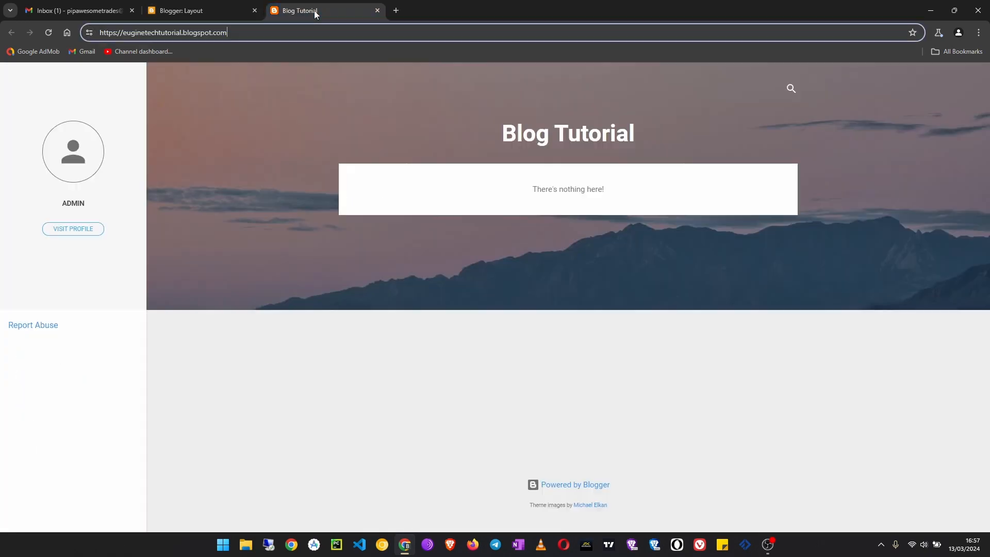
click(49, 33)
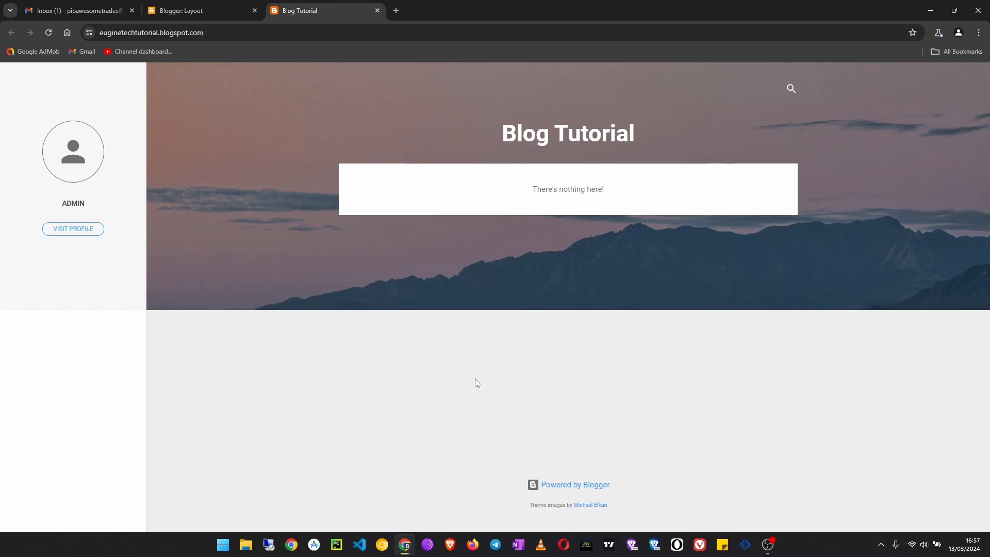
- Open the blog's themes and browse the Contempo, Soho, Emporio and Notable designs
click(200, 8)
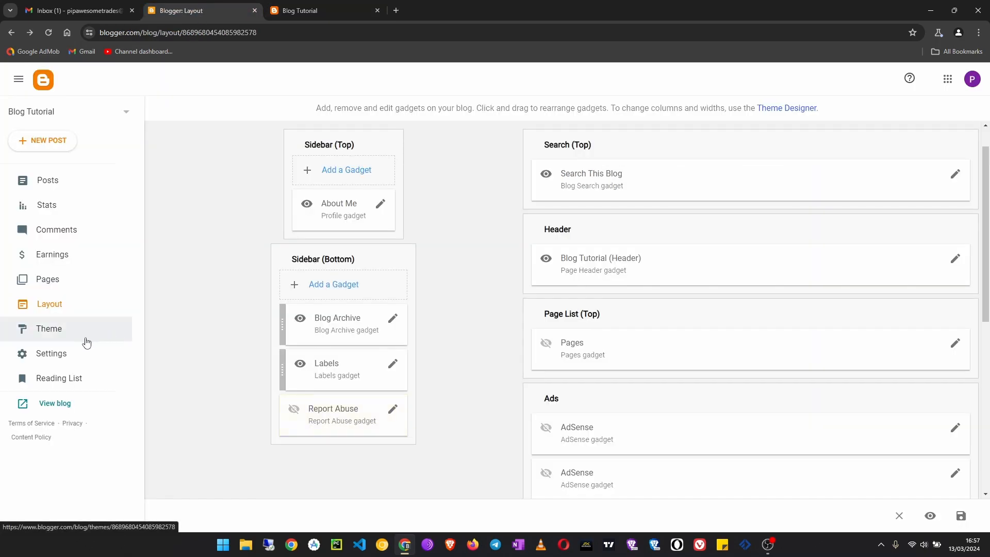
click(63, 338)
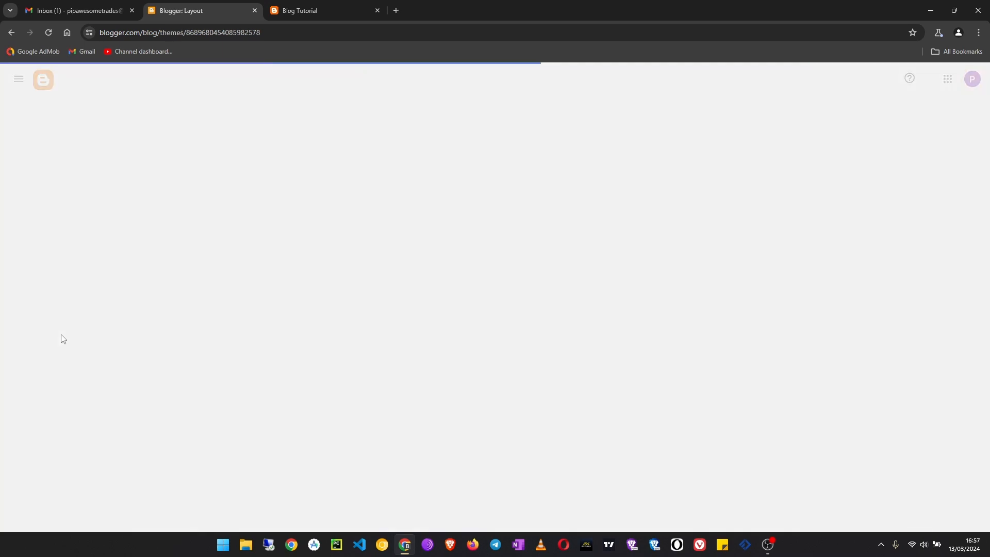
scroll(332, 426, down, 6)
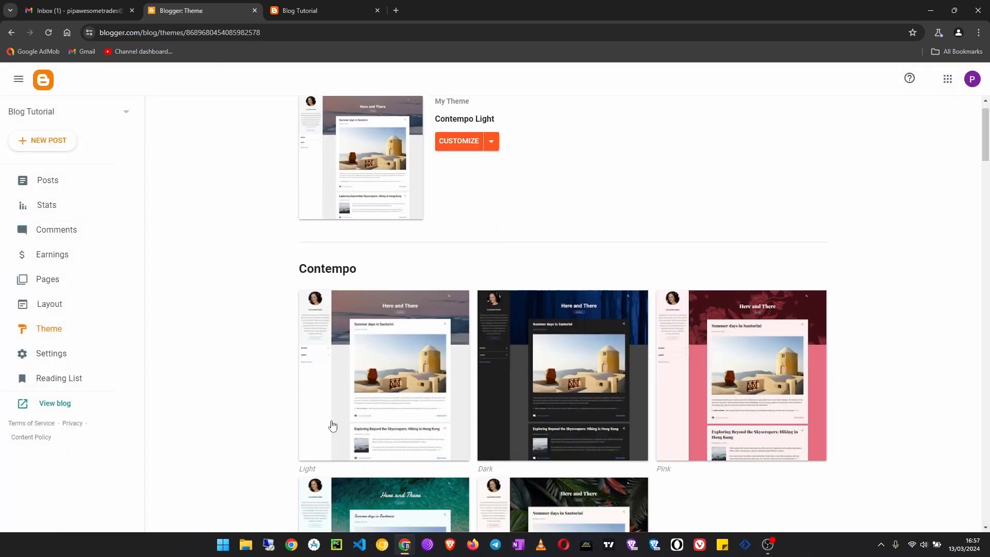
scroll(506, 394, down, 6)
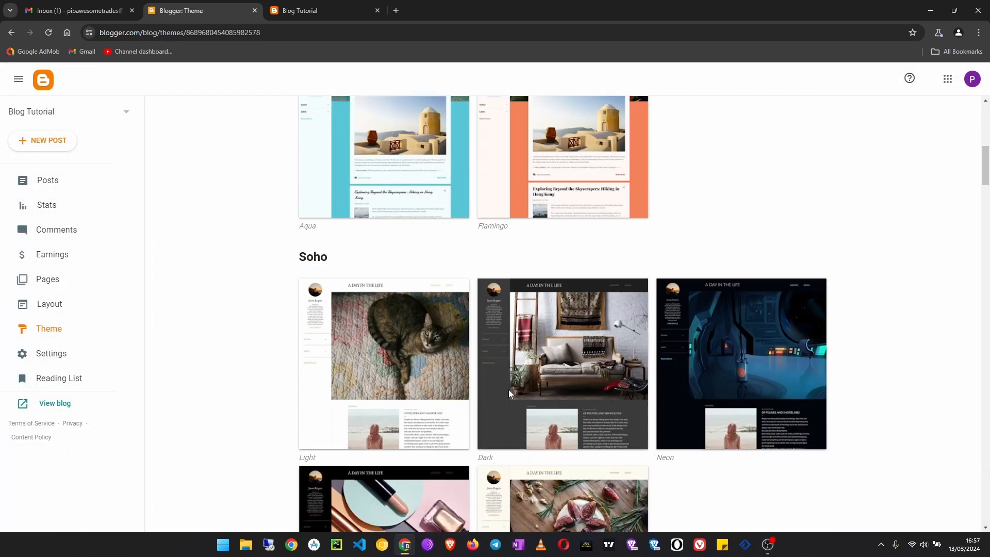
scroll(509, 394, down, 4)
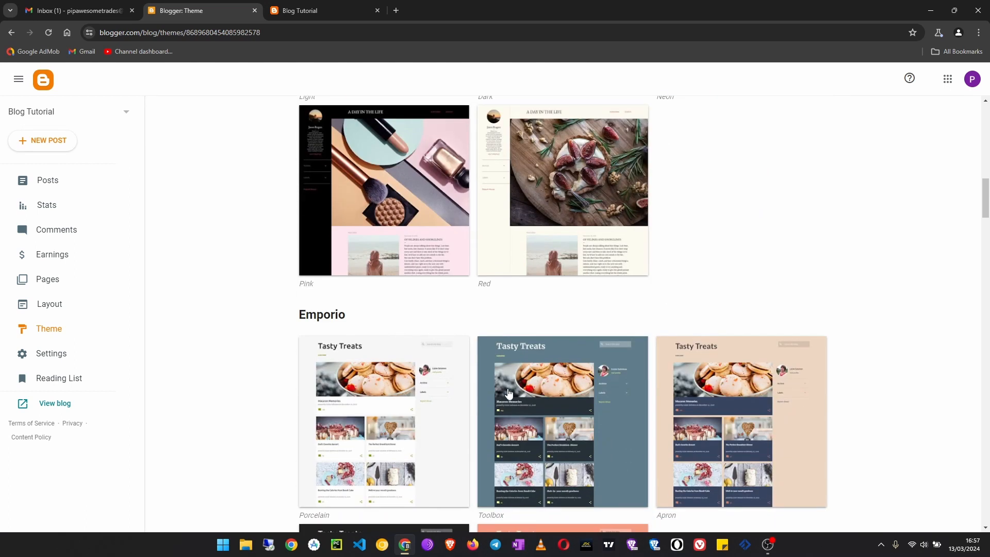
scroll(509, 393, down, 12)
scroll(420, 362, down, 5)
scroll(418, 363, up, 5)
scroll(415, 361, up, 4)
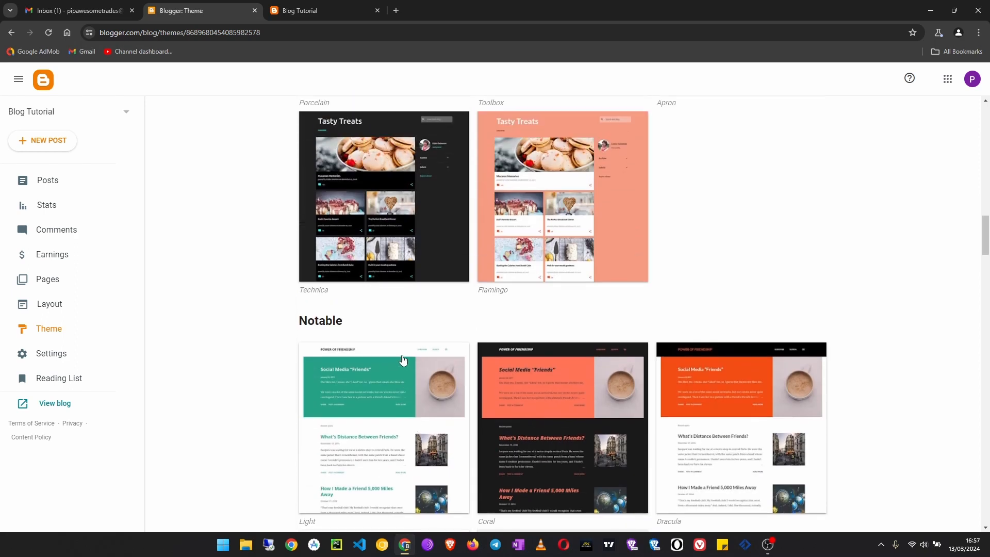
- Choose the Technica variant of the Emporio theme and apply it to the blog
click(376, 238)
scroll(415, 377, down, 2)
scroll(416, 376, up, 2)
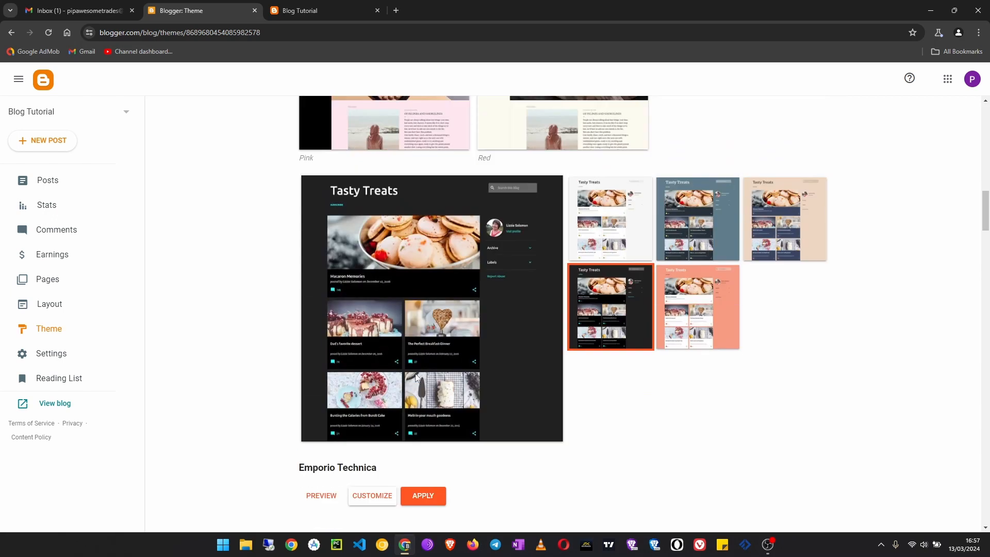
scroll(416, 377, down, 3)
scroll(428, 392, up, 2)
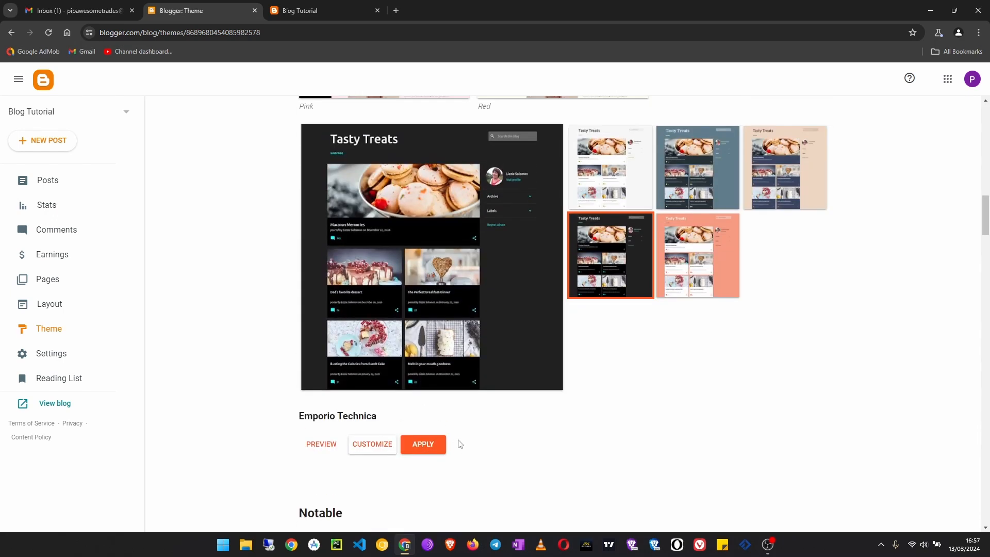
scroll(459, 442, down, 2)
click(427, 353)
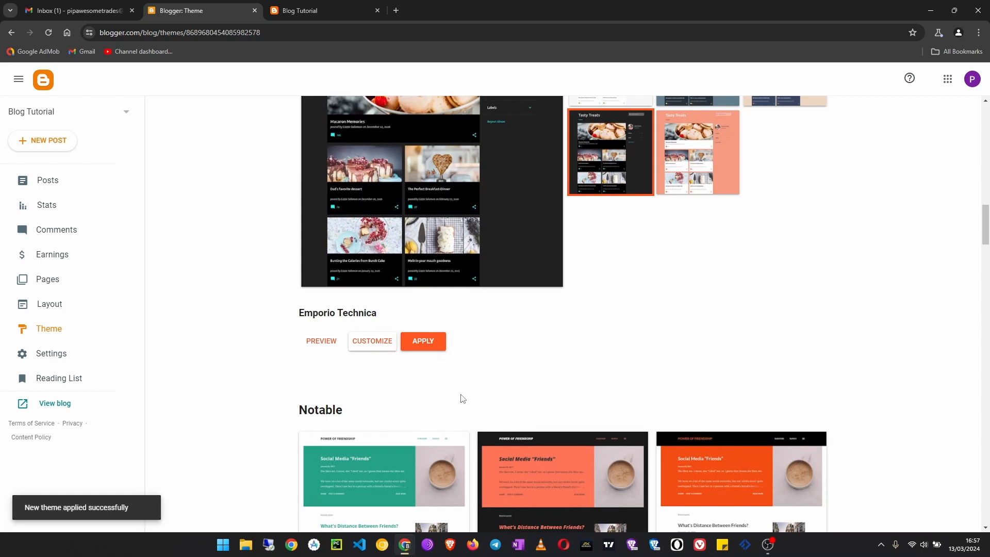
- Reload the live blog to check how it looks with the newly applied theme
scroll(451, 381, up, 5)
click(302, 10)
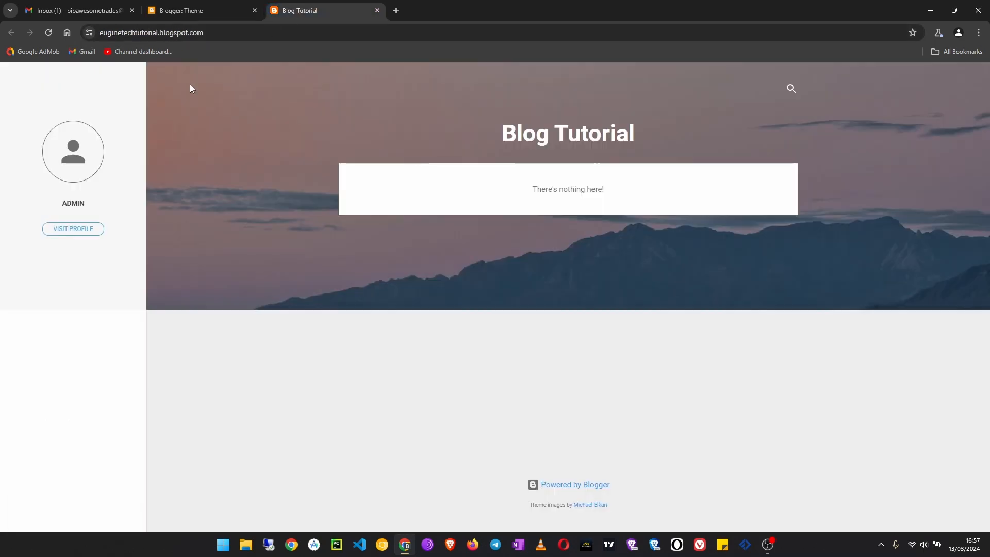
click(50, 32)
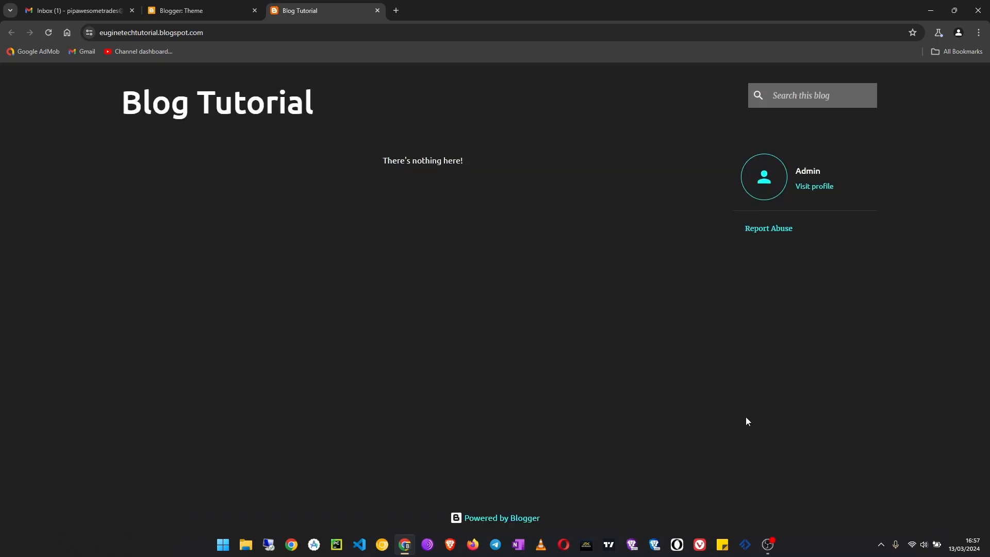
- Create a new post titled "Post 1" with the body text "This is a test post"
click(209, 8)
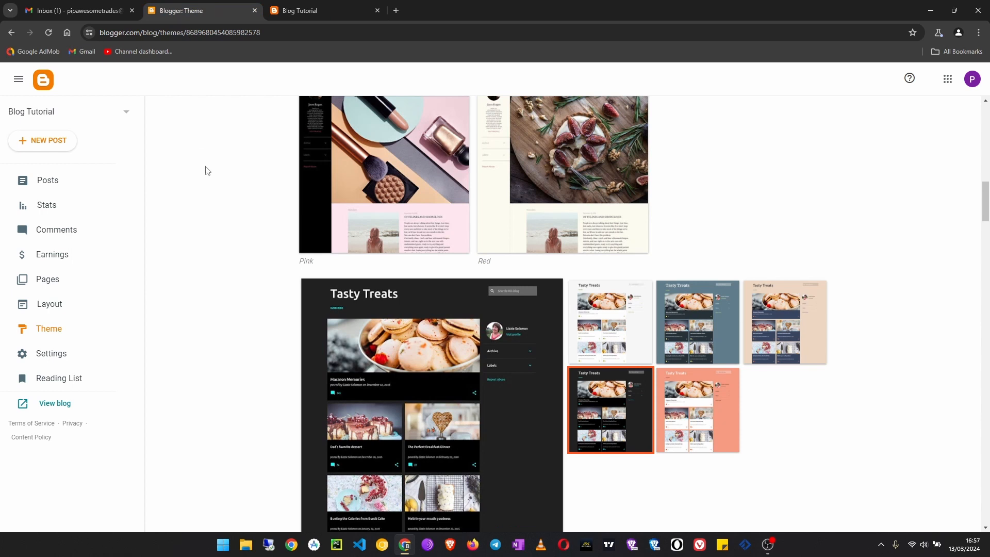
click(49, 144)
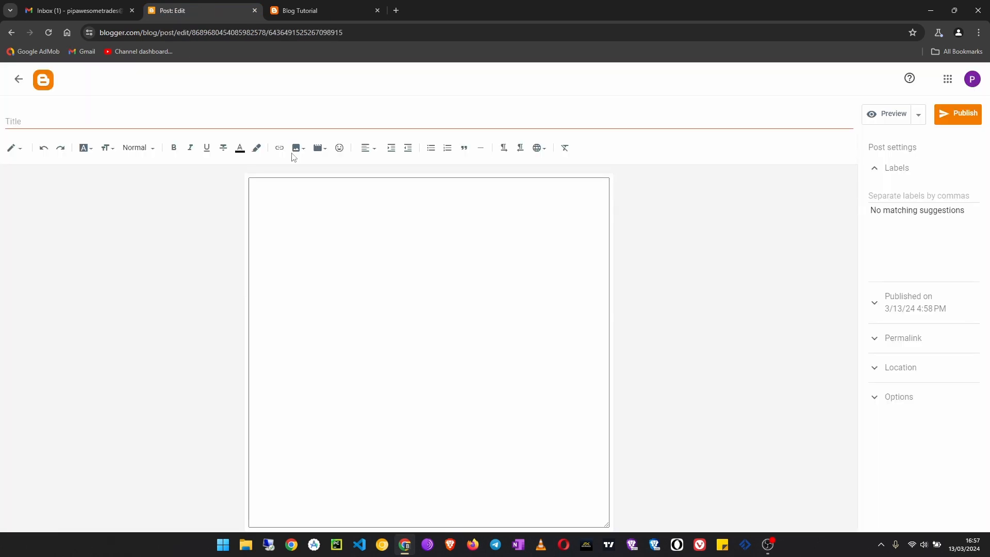
click(277, 120)
text(Post 1)
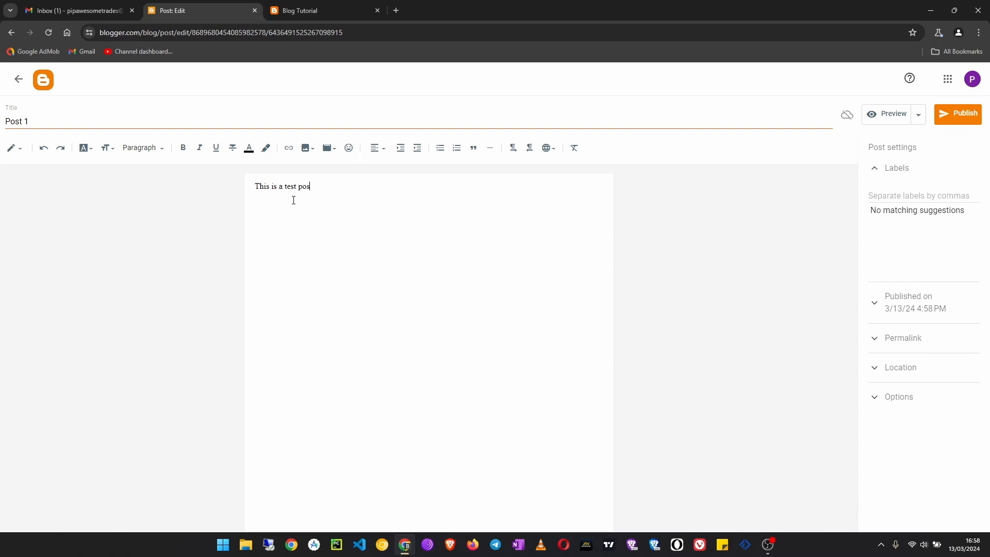
- Format the post's body text with the Large size and a sans-serif font
drag(327, 188, 132, 186)
click(107, 148)
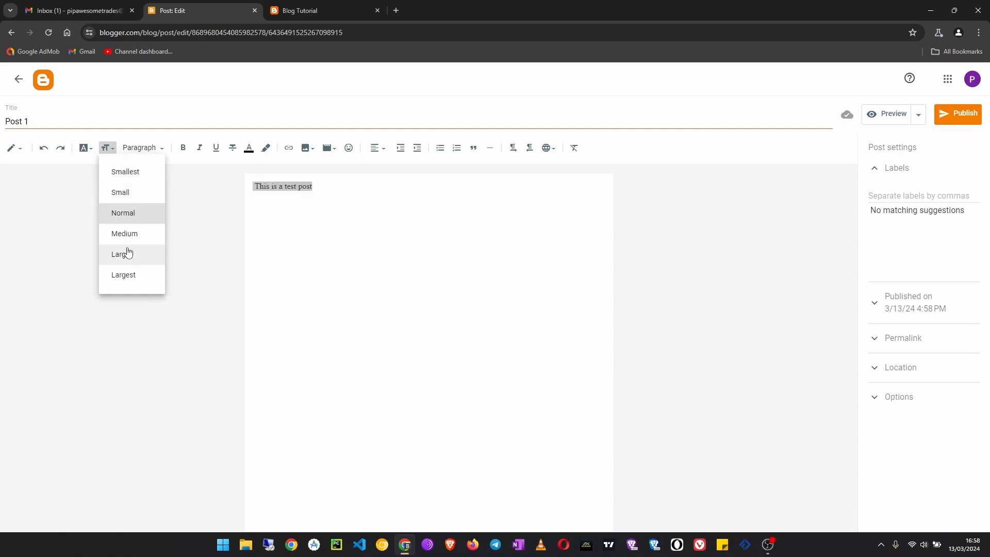
click(128, 253)
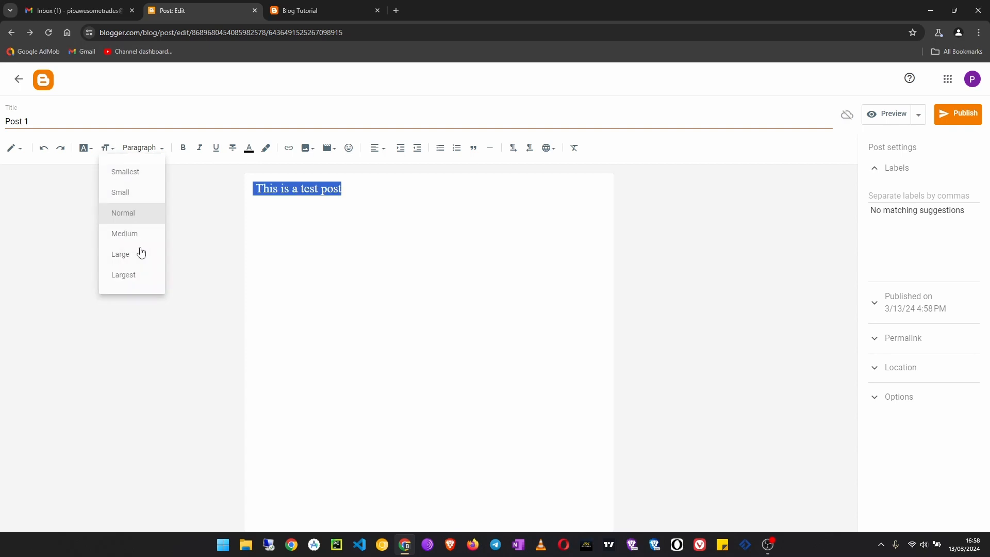
click(84, 148)
click(125, 357)
click(444, 210)
- Publish the post, then check it on the reloaded live blog and close that tab
click(959, 114)
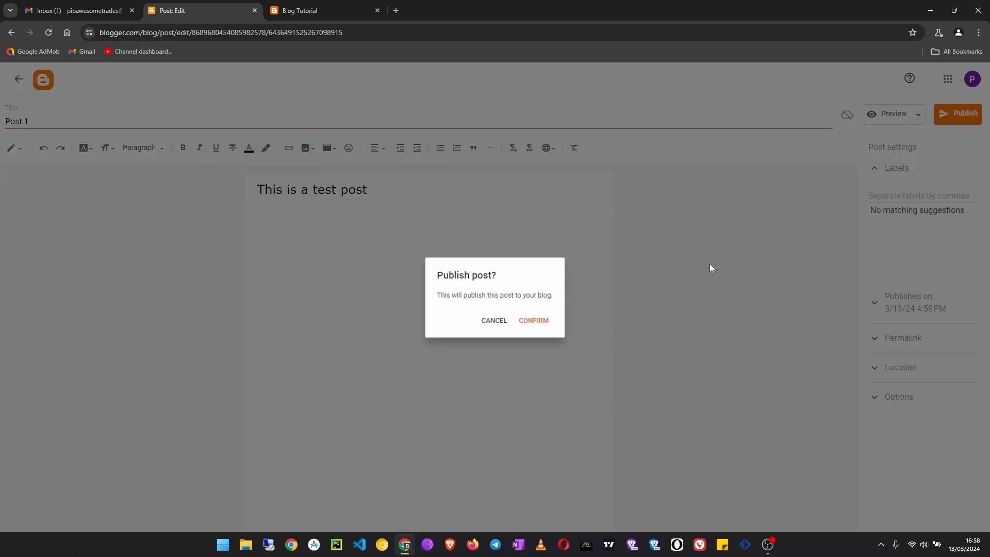
click(538, 322)
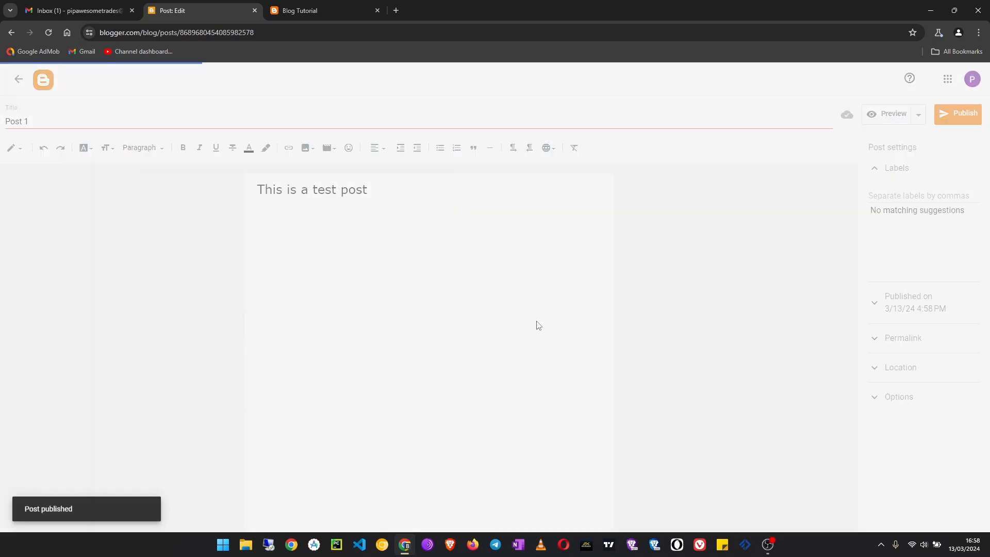
click(317, 10)
click(49, 32)
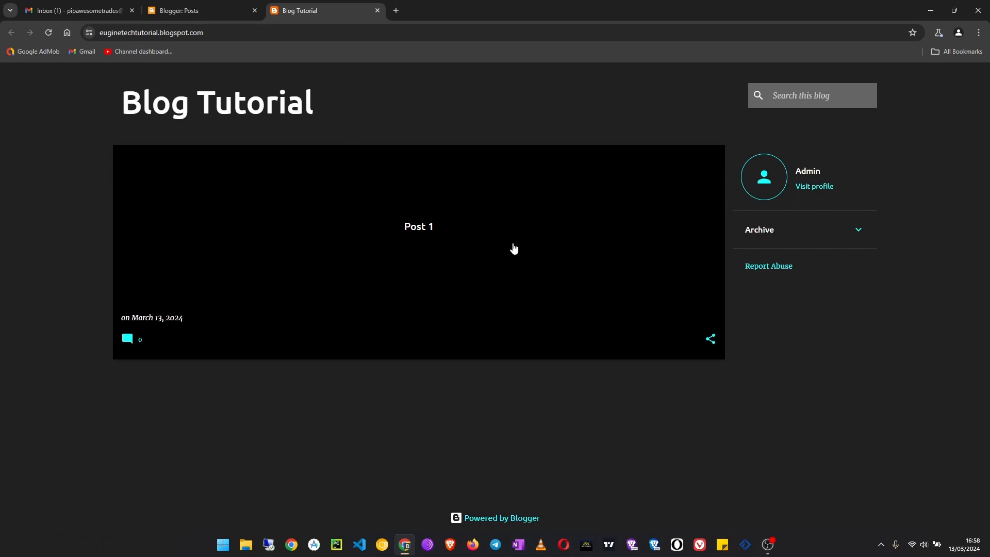
click(377, 10)
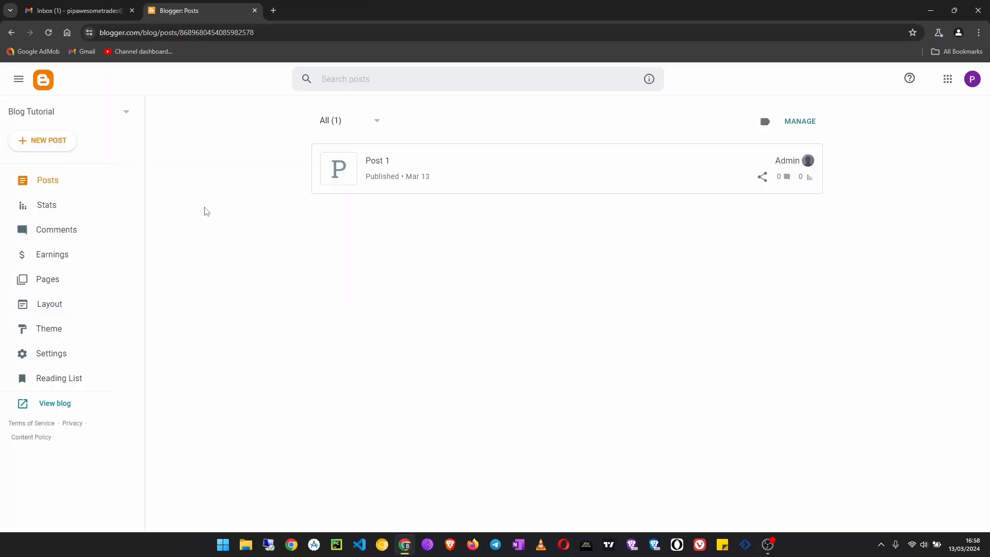
- Open the blog's Theme page and look through the built-in Contempo and Soho themes
click(78, 333)
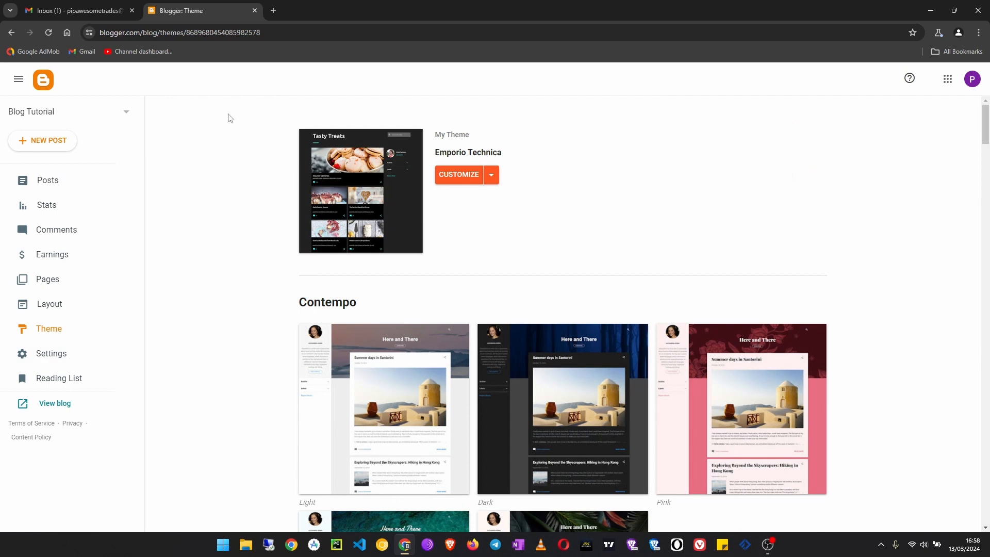
click(75, 9)
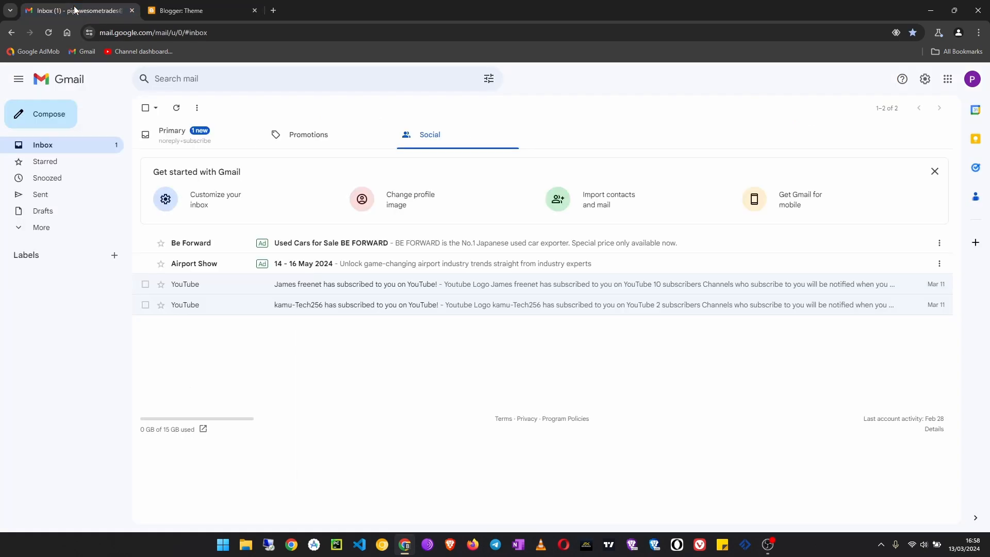
click(181, 10)
scroll(420, 422, down, 1)
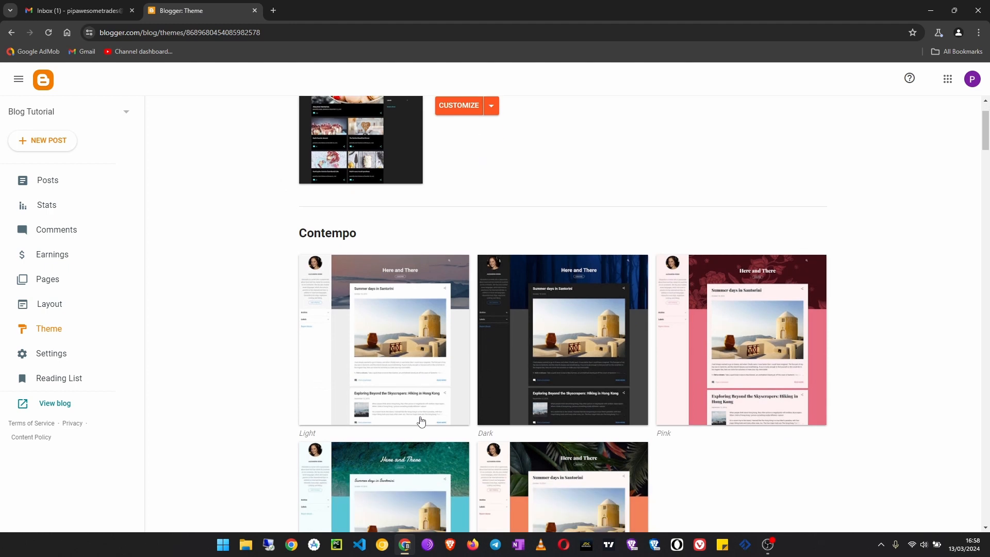
scroll(420, 422, down, 4)
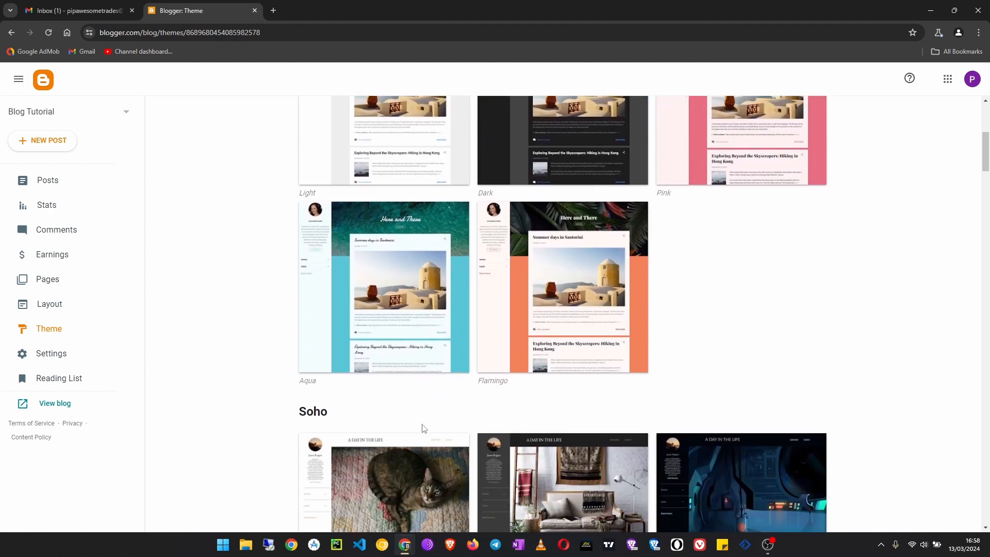
scroll(424, 429, up, 5)
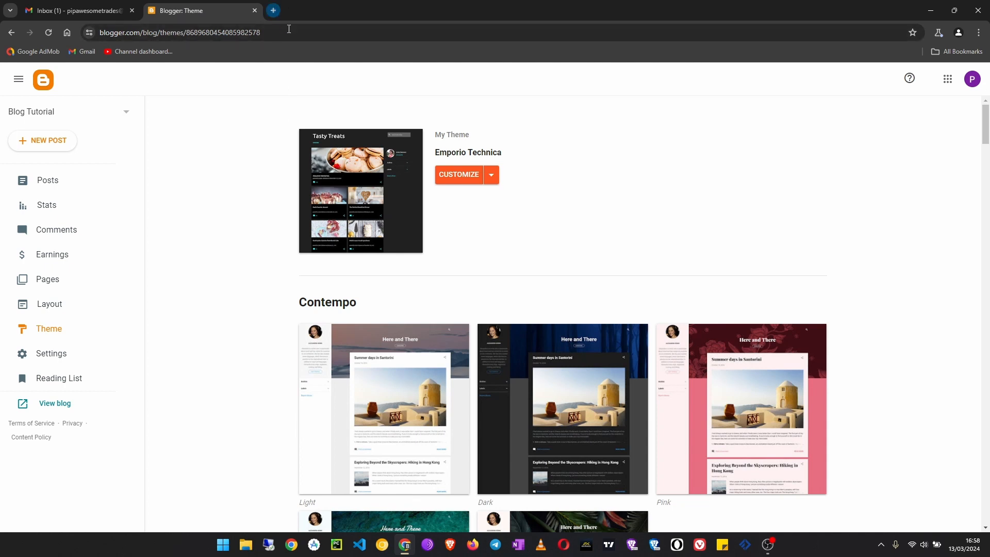
- Search the web for "btemplates" in a new tab, dismiss the survey prompt and open the BTemplates site
click(274, 10)
text(b)
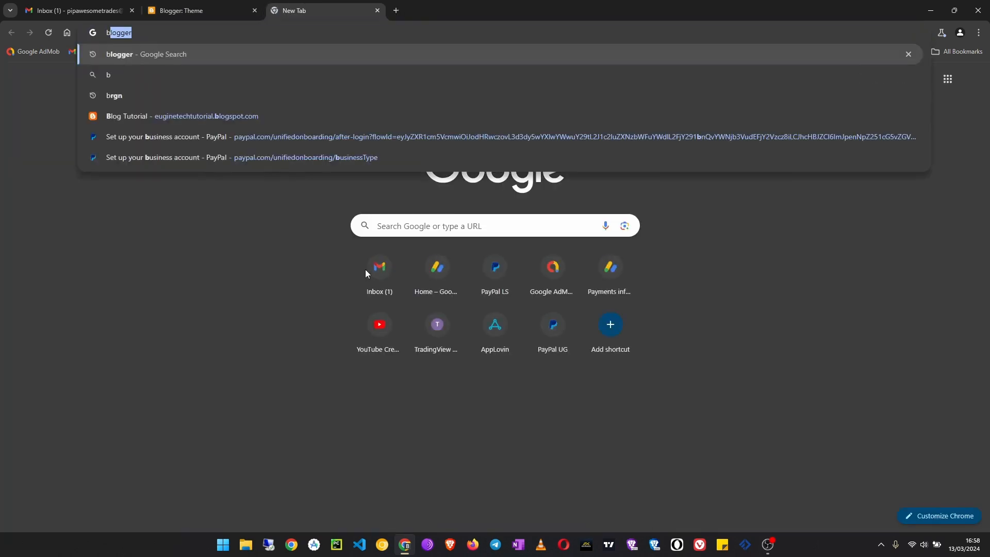
text(templates)
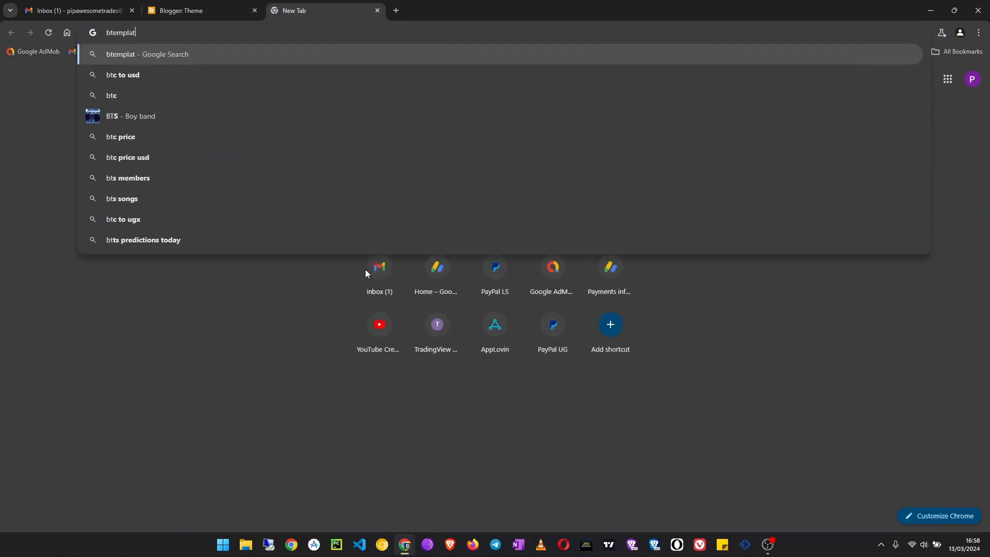
key(Return)
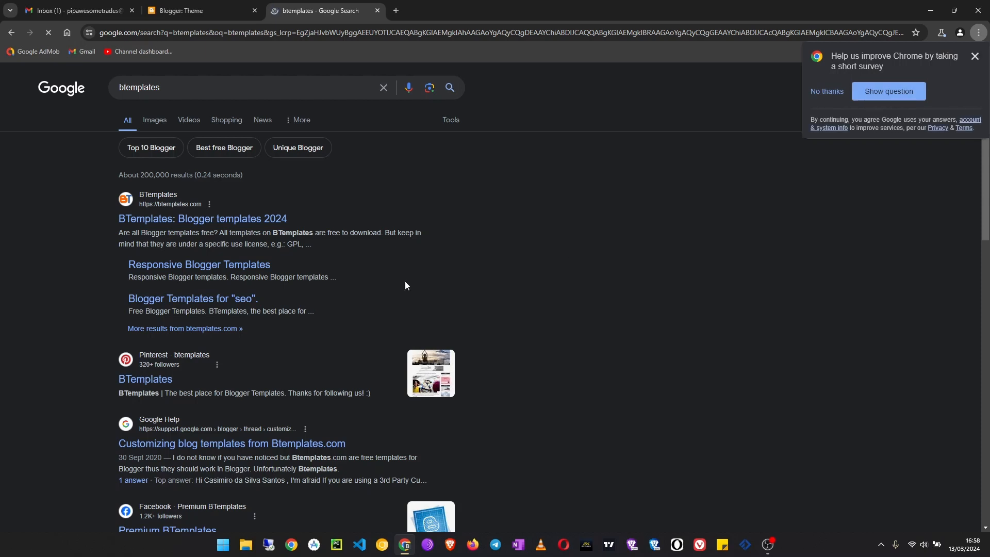
click(820, 91)
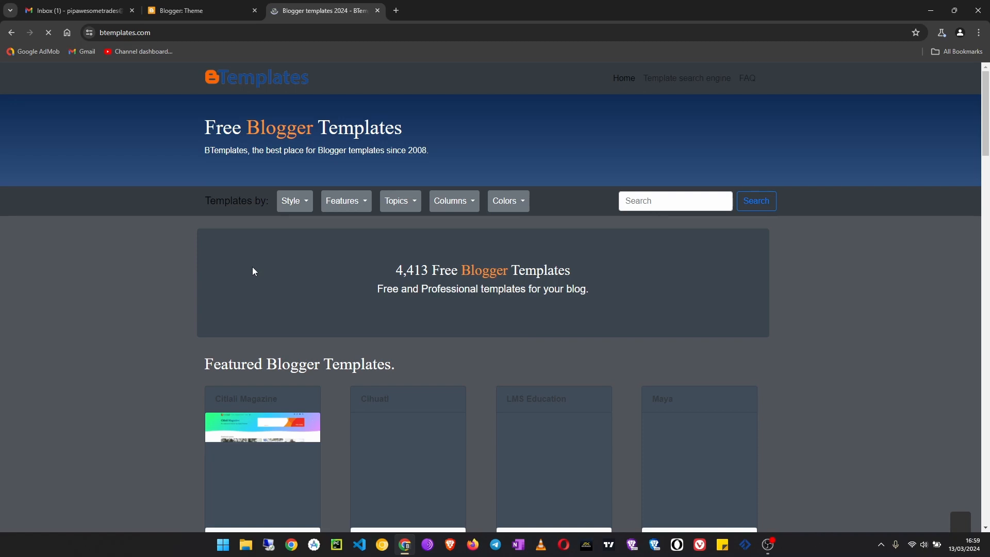
- Browse the free Blogger templates, download the Gridster template, and close the template site's tab
scroll(253, 270, down, 2)
scroll(252, 273, down, 2)
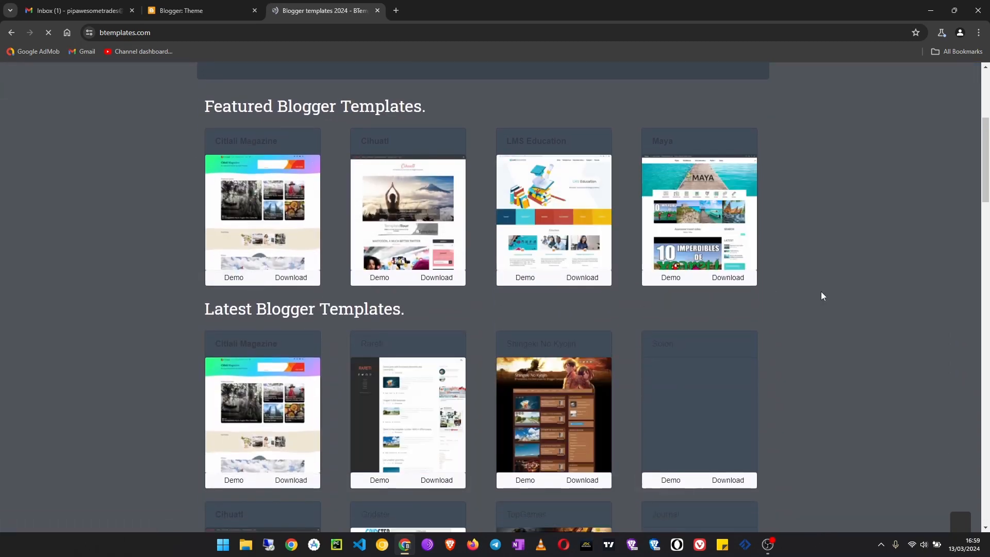
scroll(821, 292, down, 2)
scroll(217, 258, down, 5)
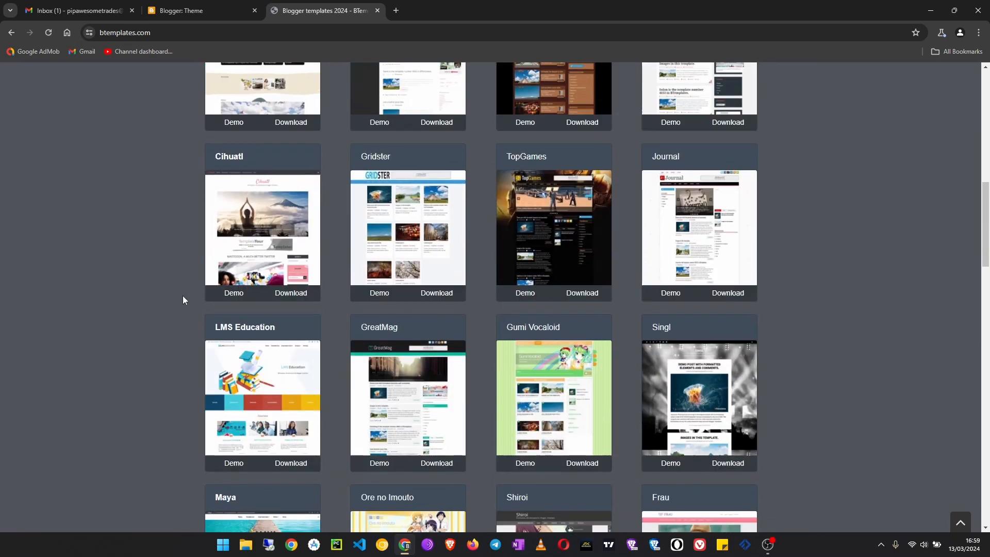
scroll(183, 296, up, 3)
scroll(233, 279, down, 4)
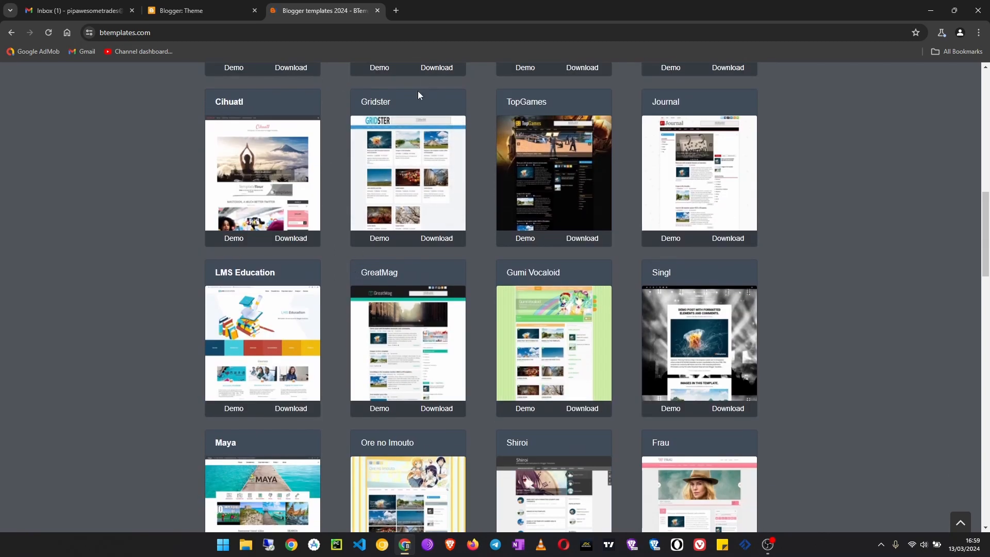
click(437, 239)
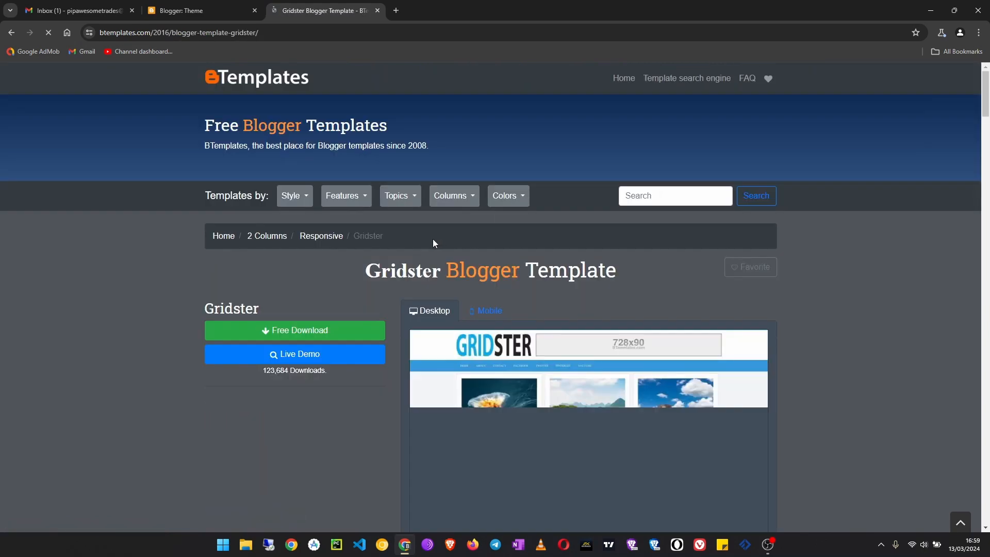
scroll(433, 243, down, 2)
click(312, 233)
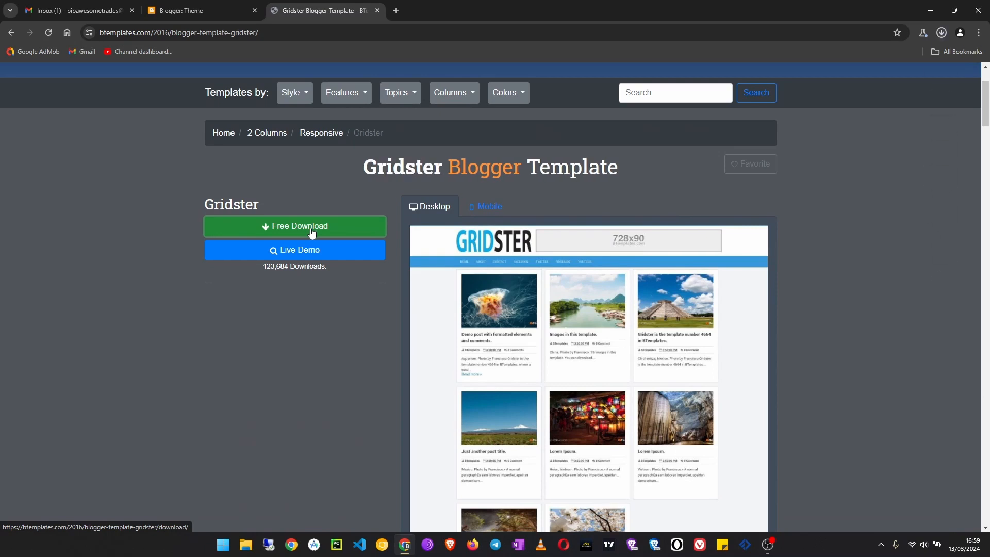
click(377, 10)
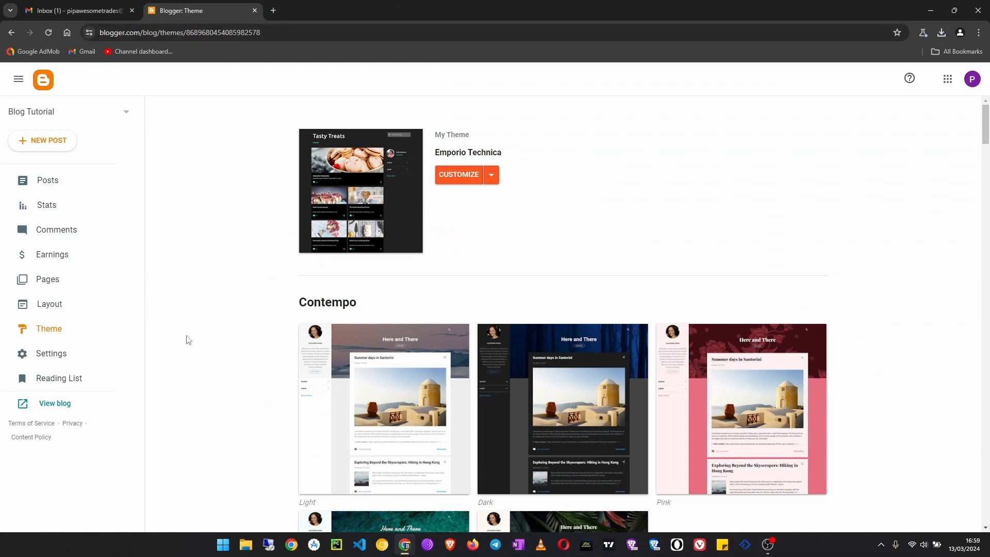
- Switch to File Explorer, find Gridster.zip in the Downloads folder and extract it with WinRAR to a Gridster folder
click(931, 10)
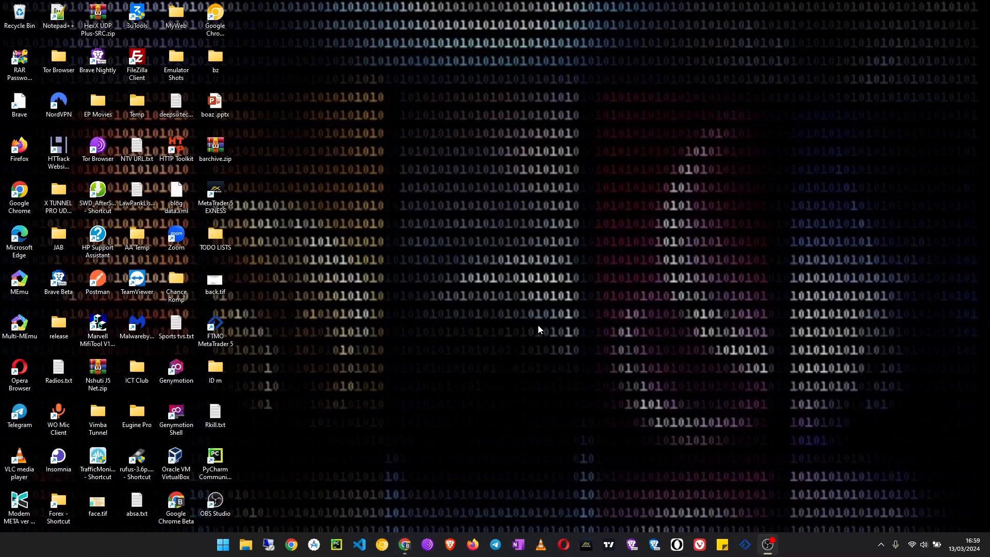
click(248, 546)
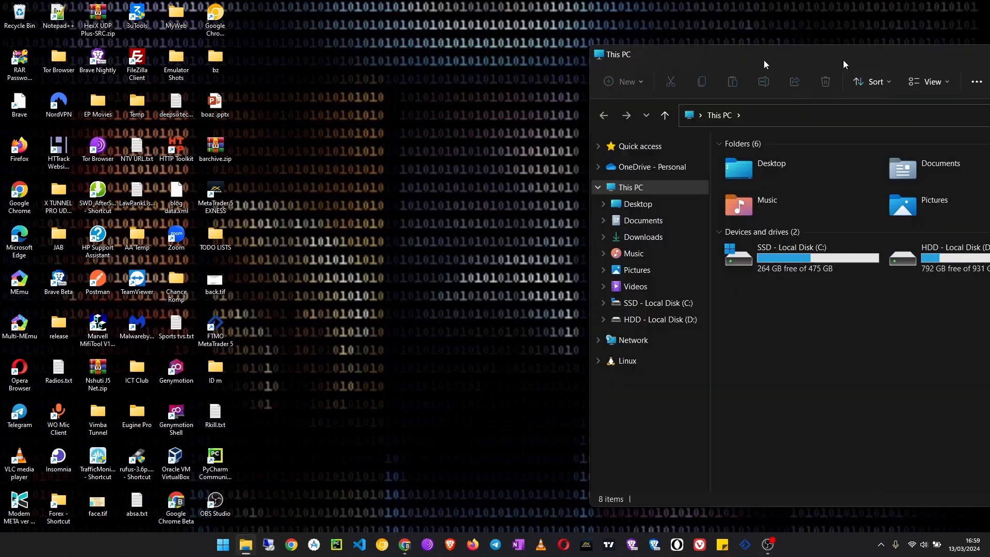
drag(845, 62, 555, 98)
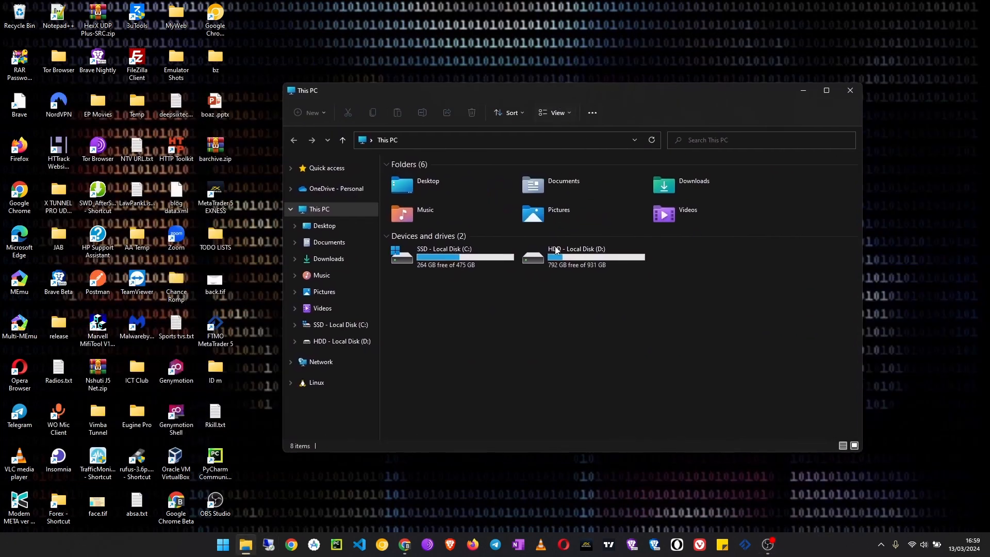
double_click(719, 194)
right_click(450, 196)
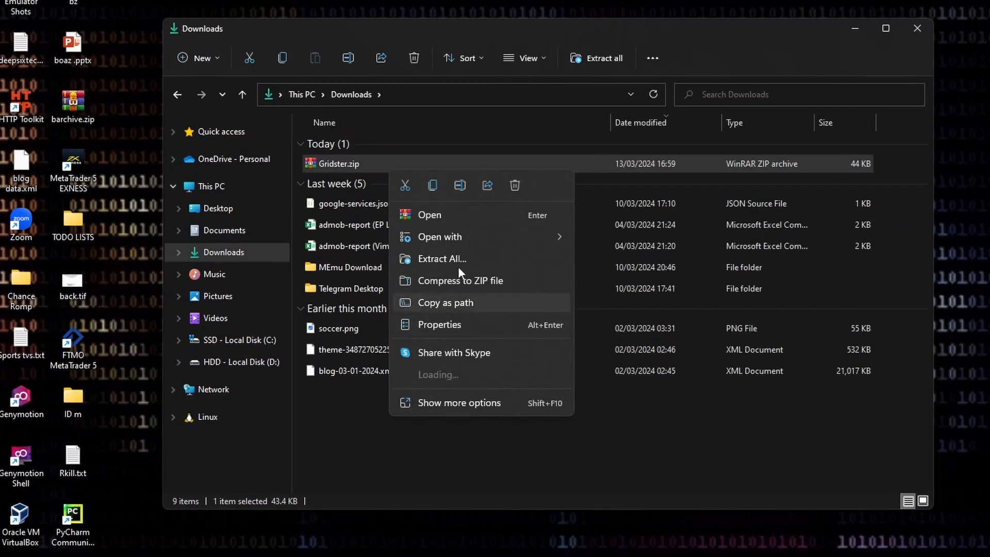
mouse_move(477, 375)
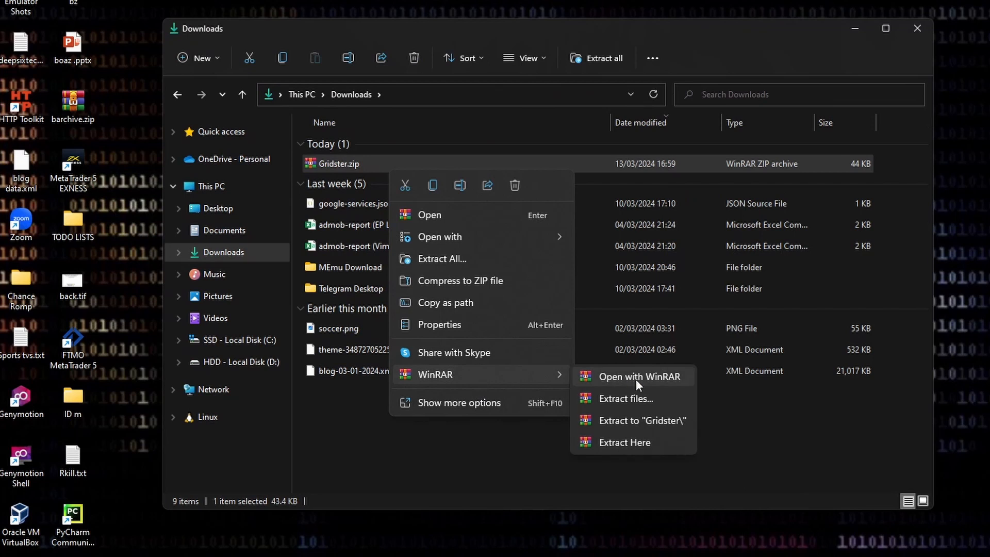
click(632, 423)
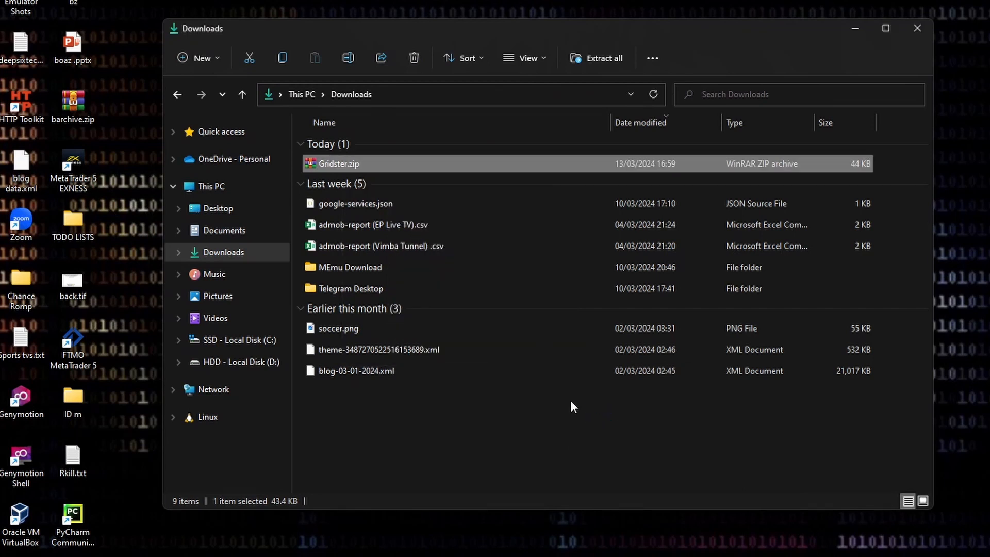
- Look inside the extracted Gridster folders for the theme's XML file, then close the file window
double_click(383, 181)
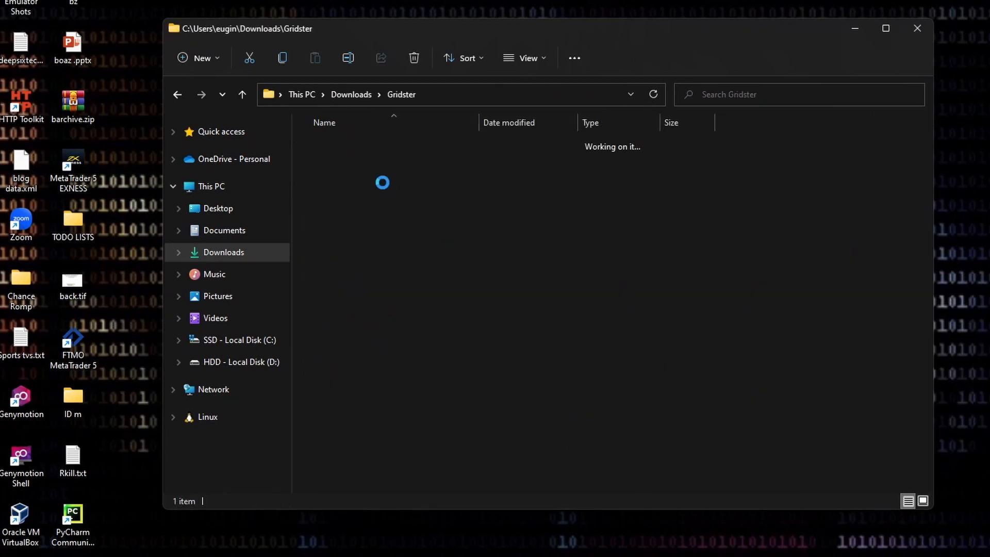
double_click(420, 150)
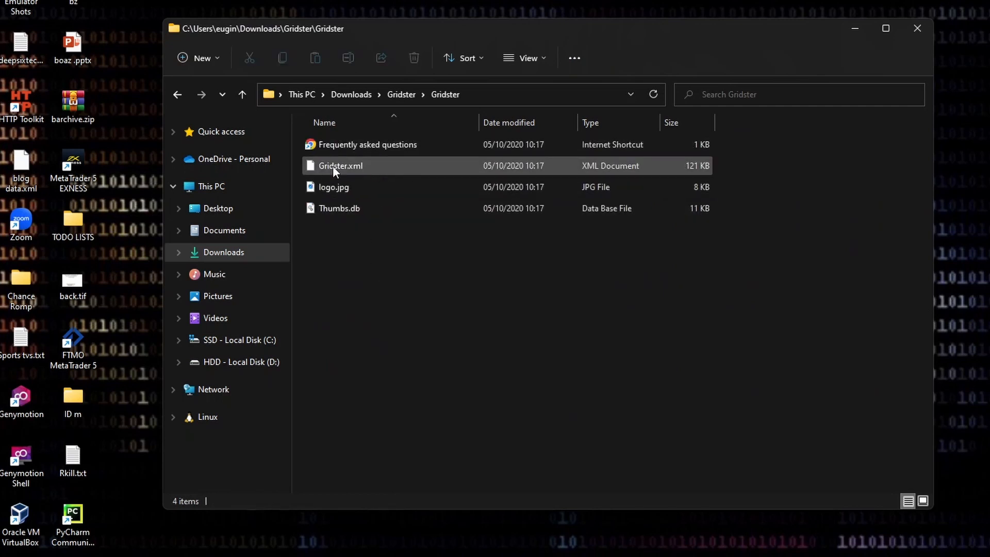
click(917, 28)
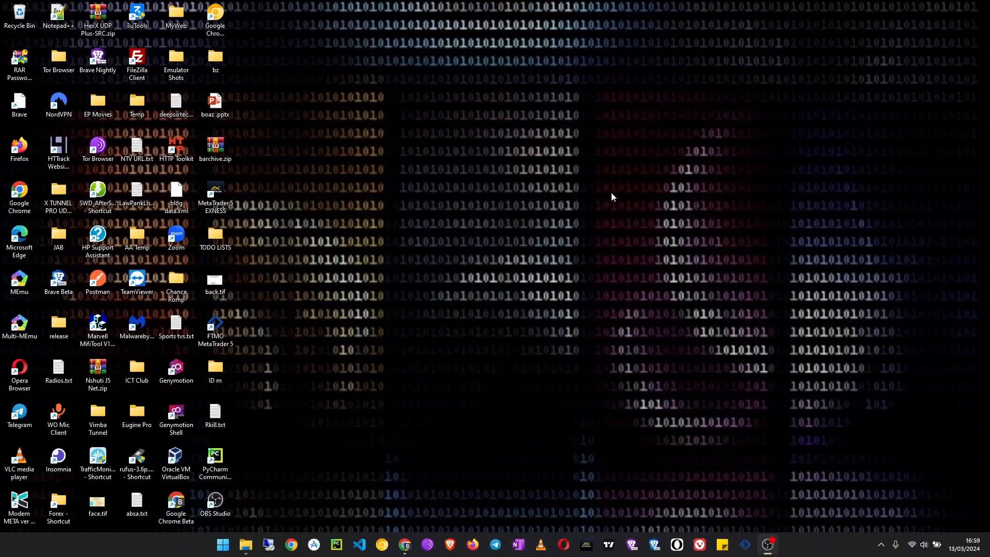
- Switch back to Chrome and restore the blog's theme by uploading Gridster.xml from the extracted Gridster folder in Downloads
click(405, 545)
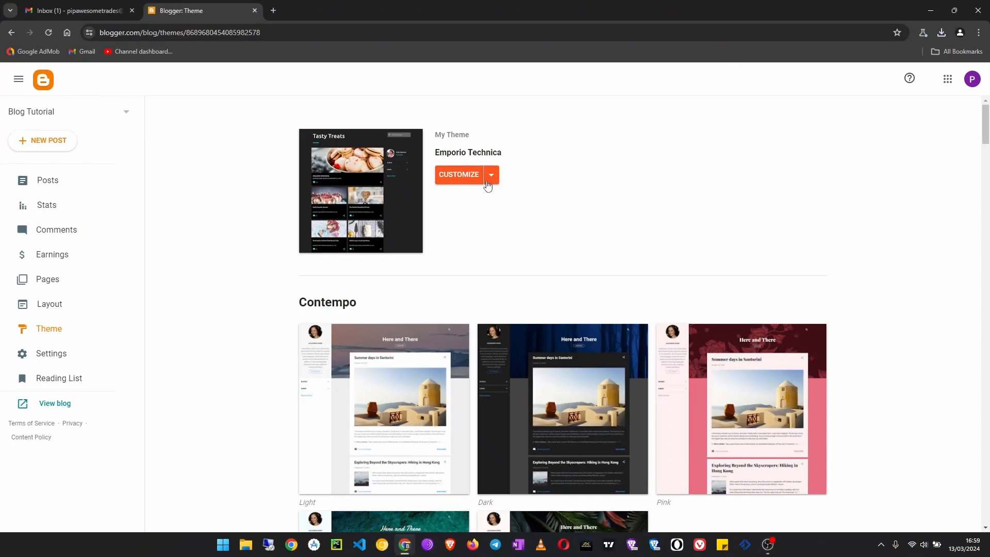
click(65, 334)
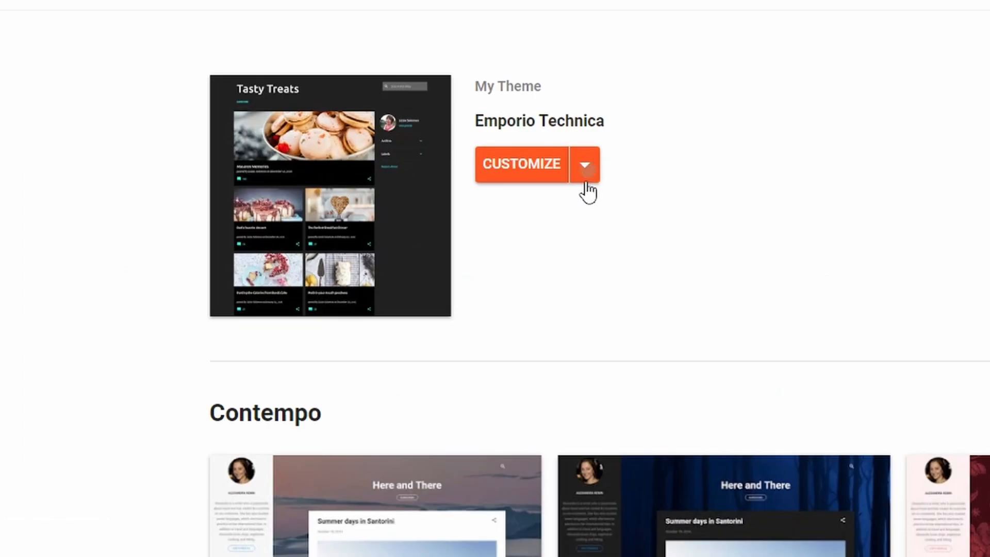
click(492, 177)
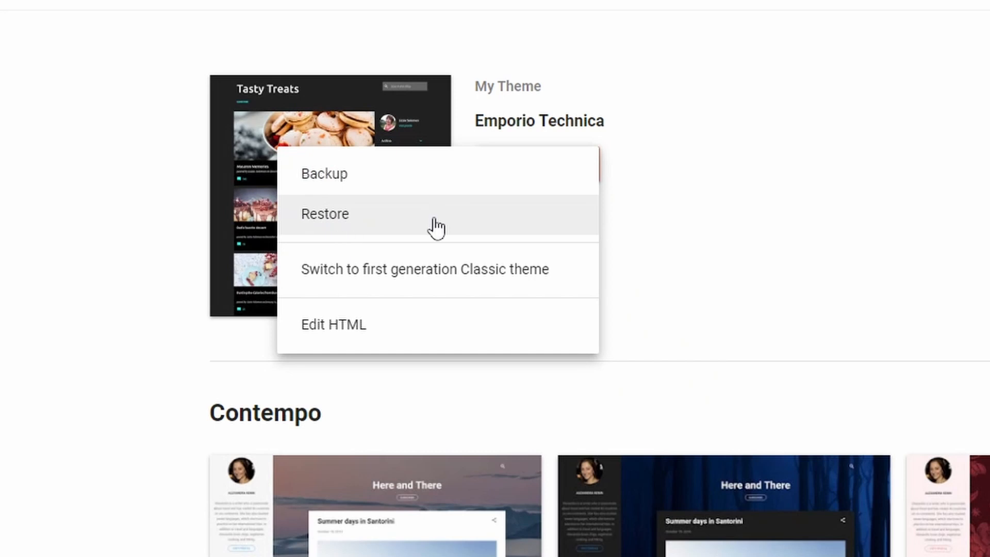
click(370, 228)
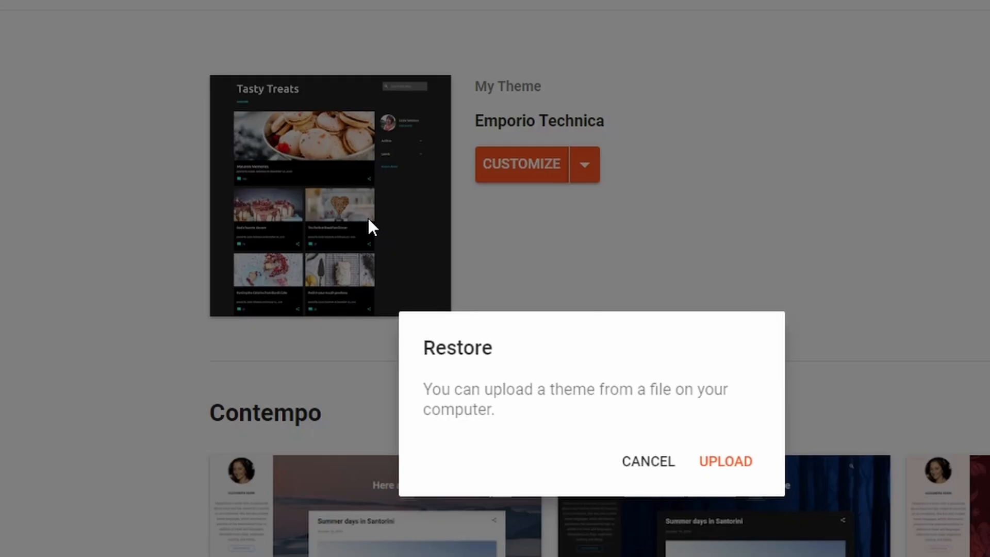
click(725, 461)
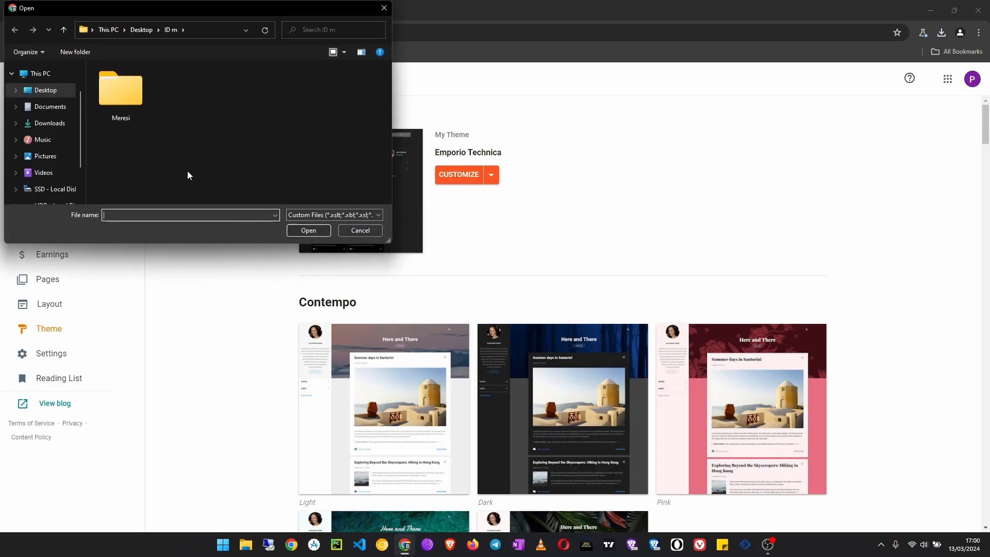
click(51, 125)
double_click(169, 92)
double_click(170, 90)
click(154, 103)
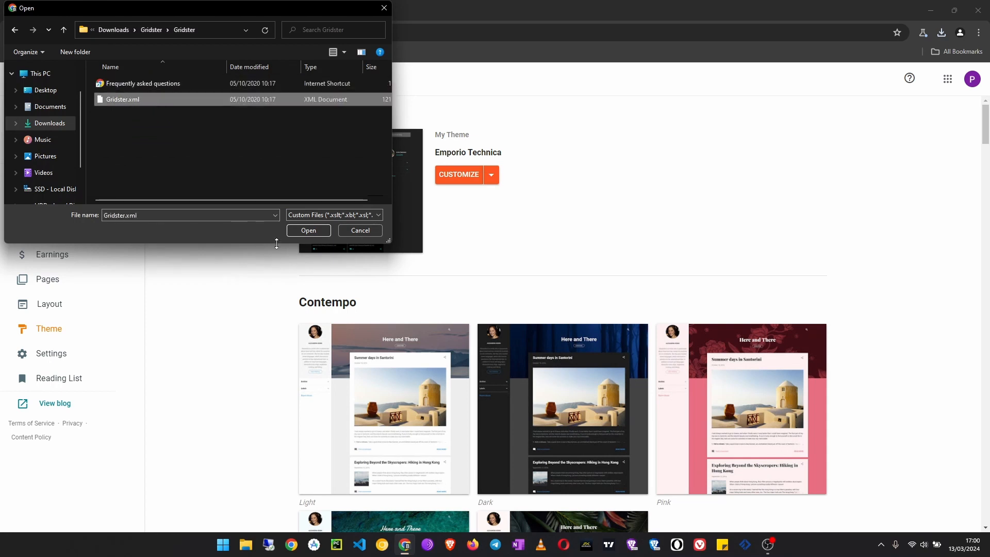
click(298, 230)
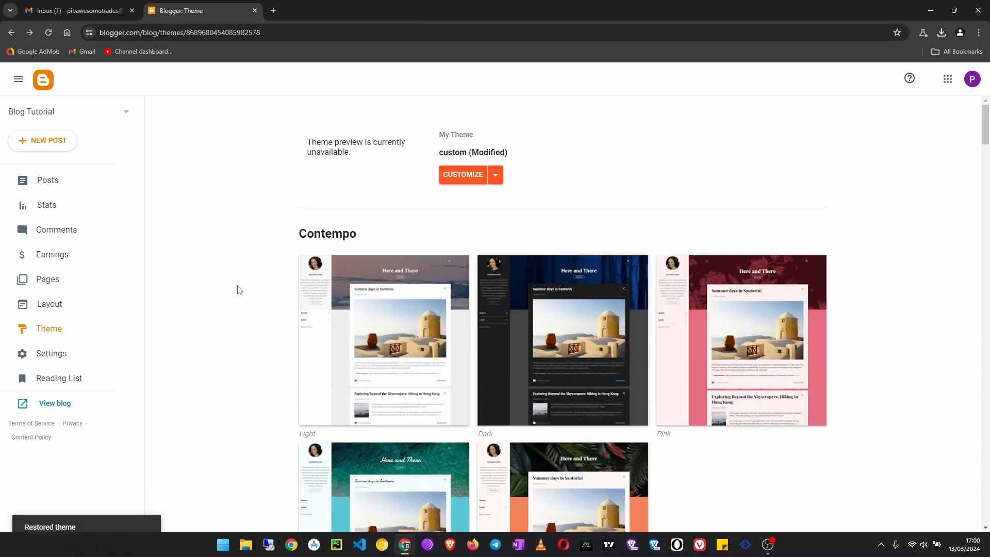
- View the live blog to check the uploaded theme down to the footer, then close its tab
drag(379, 153, 306, 144)
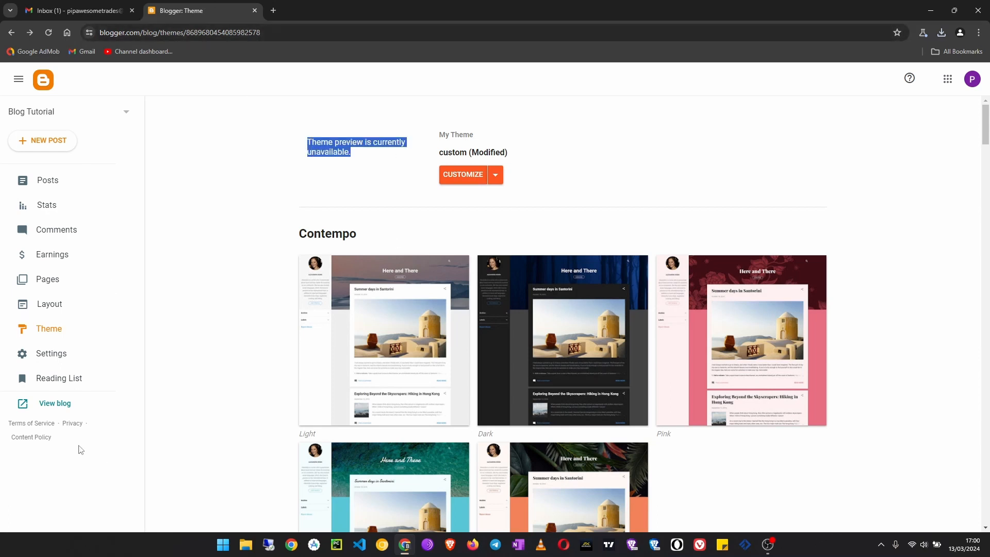
click(54, 403)
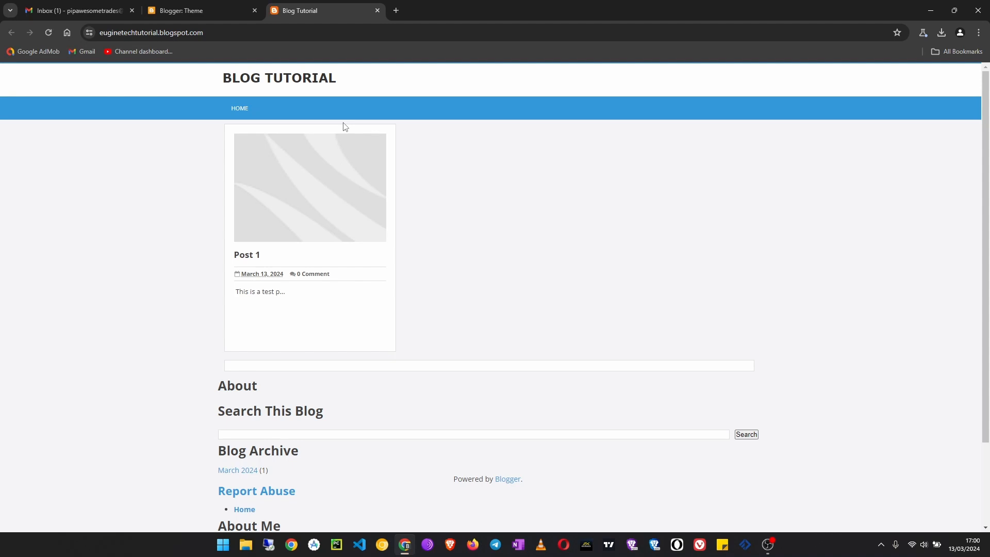
scroll(480, 319, down, 2)
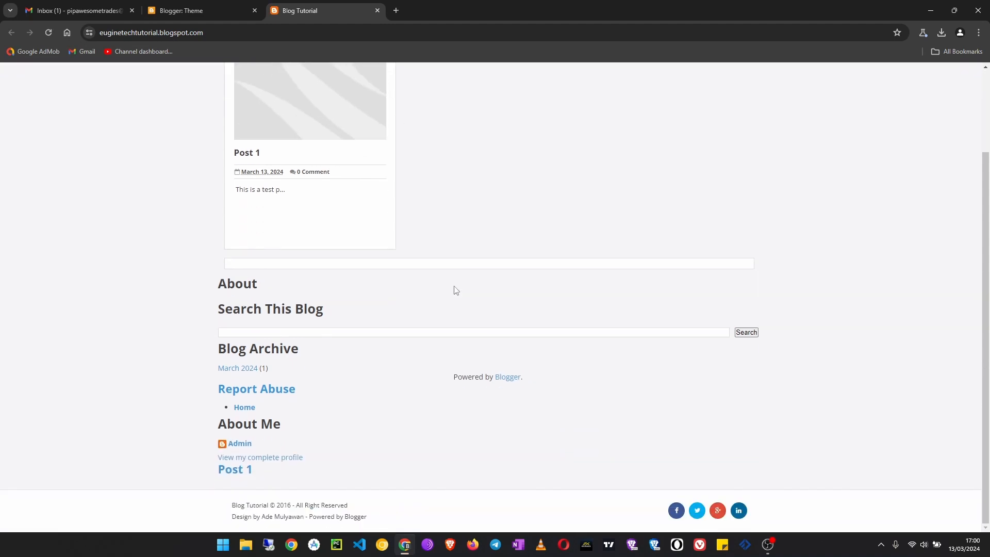
scroll(592, 280, up, 2)
scroll(570, 294, down, 2)
scroll(588, 312, up, 2)
click(378, 9)
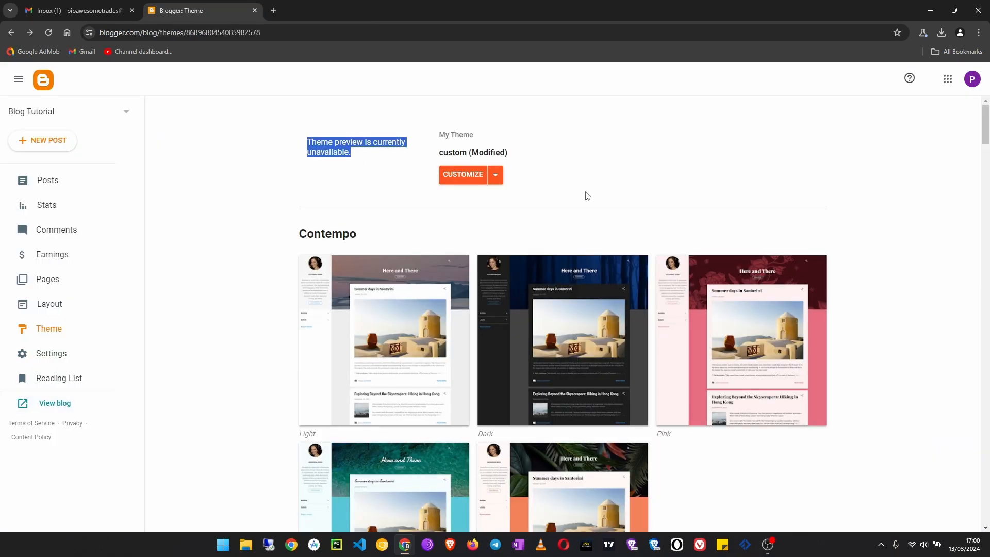
- Browse the built-in themes below the current theme briefly, then close the Blogger and Gmail tabs
scroll(675, 218, down, 10)
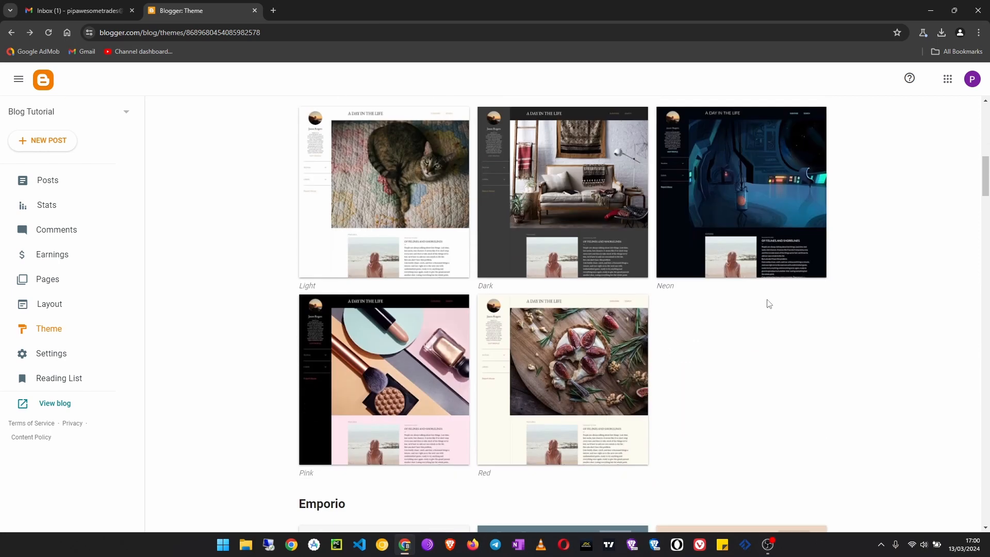
scroll(745, 304, up, 7)
click(255, 10)
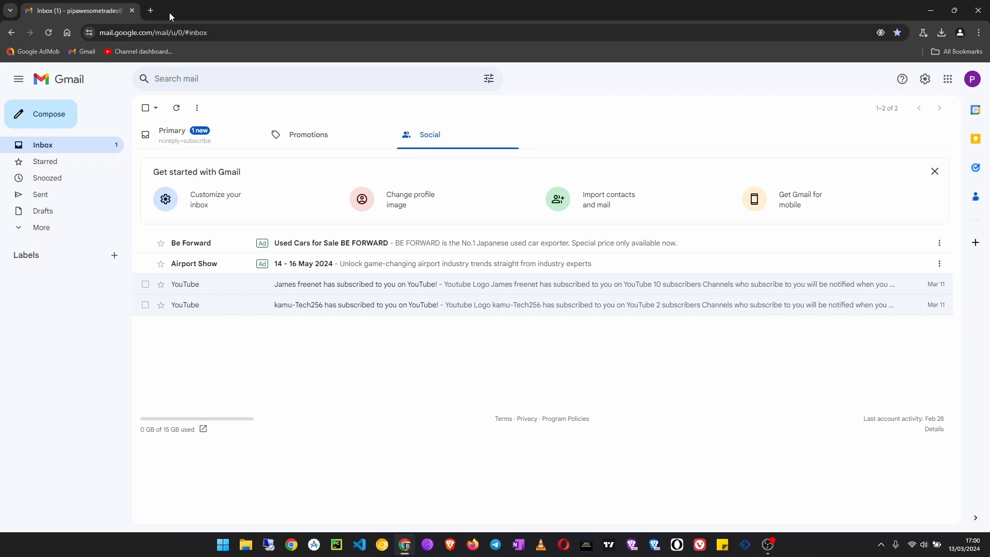
click(132, 11)
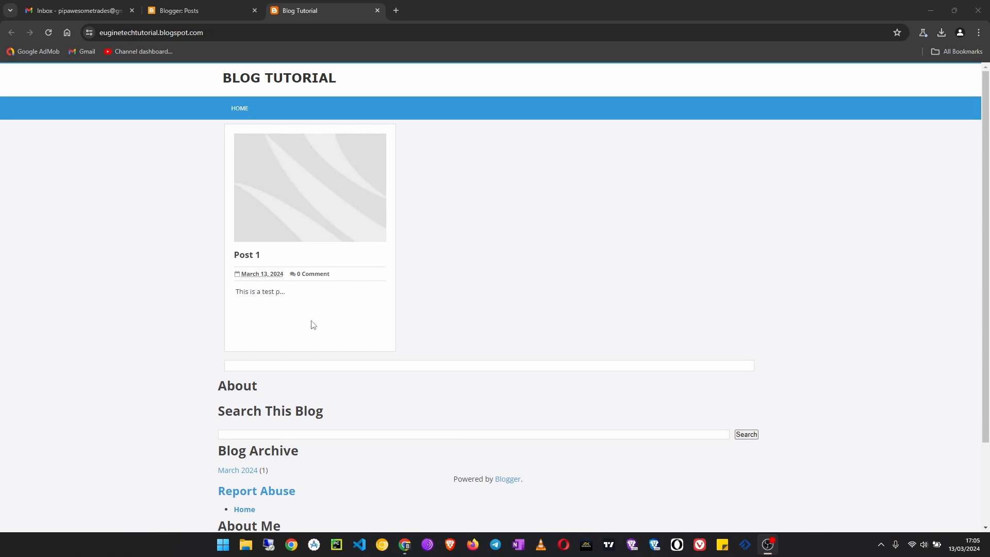
- Review the live blog with the Gridster theme from its header down to the footer and back
scroll(473, 326, down, 2)
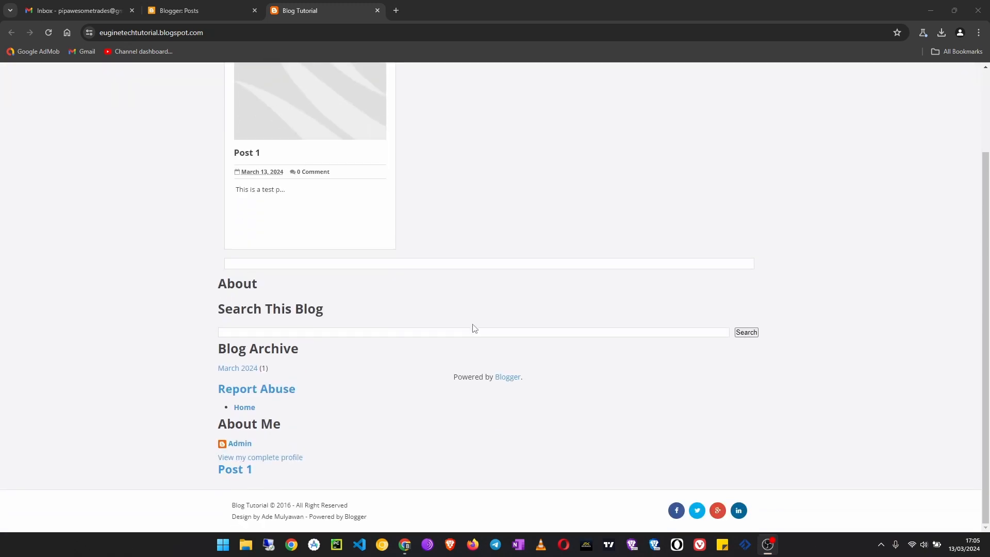
scroll(474, 328, up, 2)
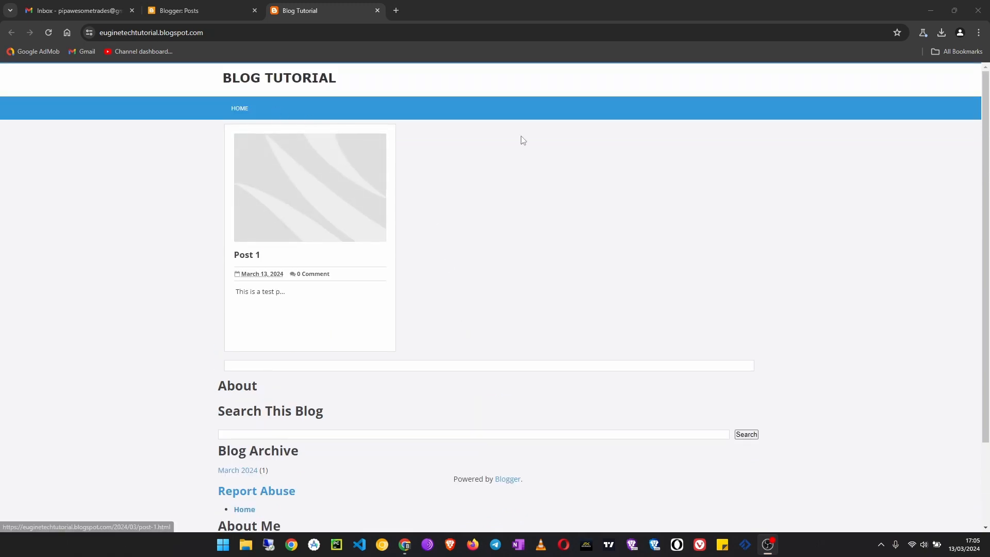
scroll(489, 418, down, 2)
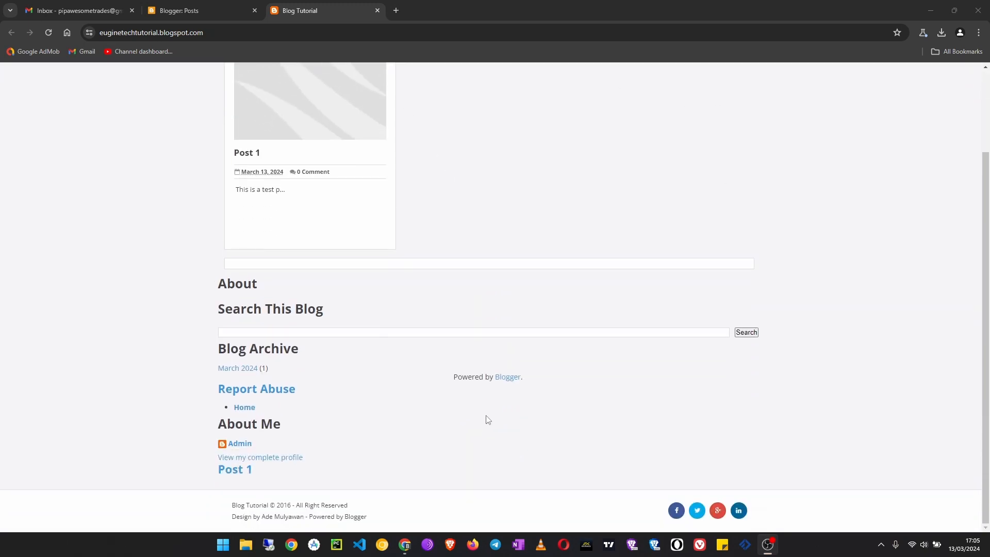
scroll(466, 421, up, 2)
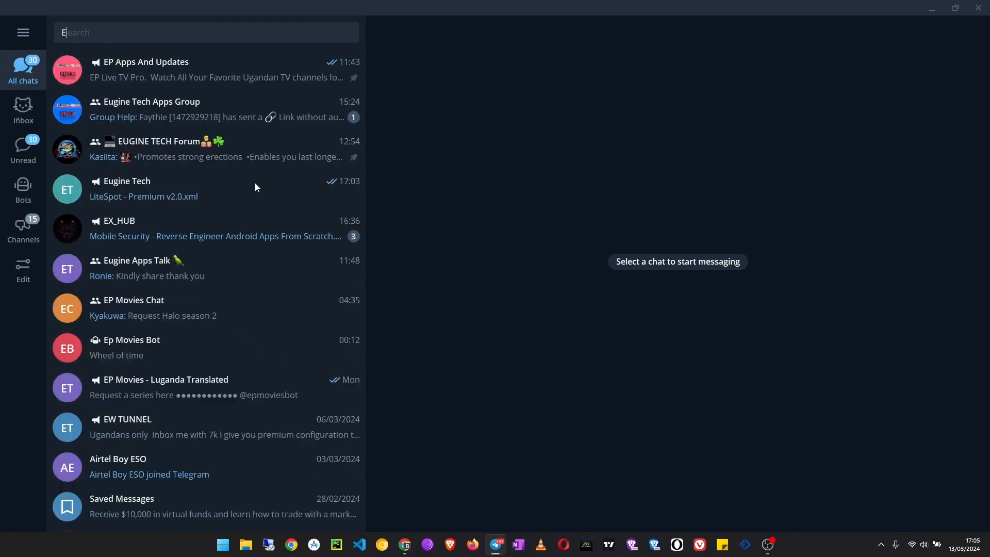
- In Telegram, search for the Eugine Tech channel, download Sora Seo 2 Premium Template.xml, and minimise the window
text(Eugine Tech)
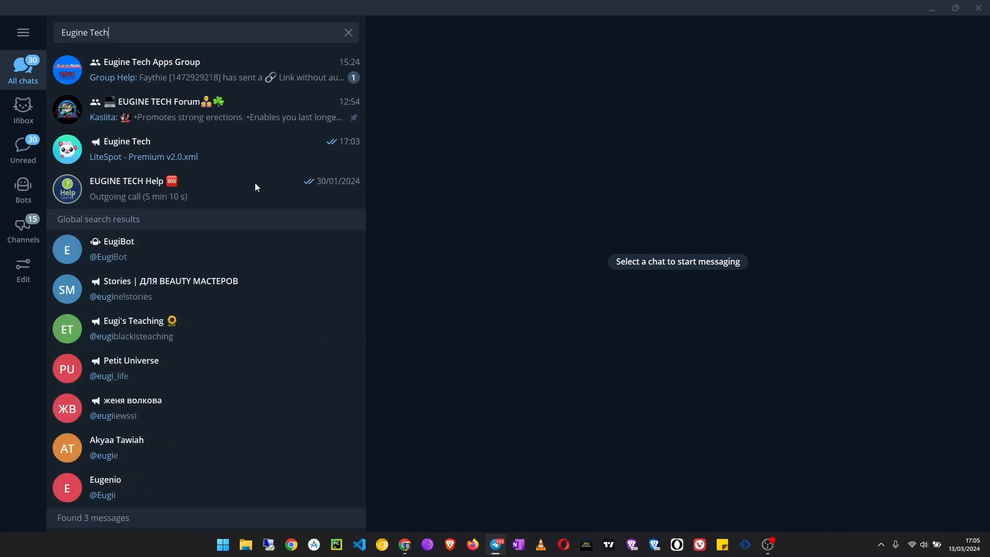
click(254, 157)
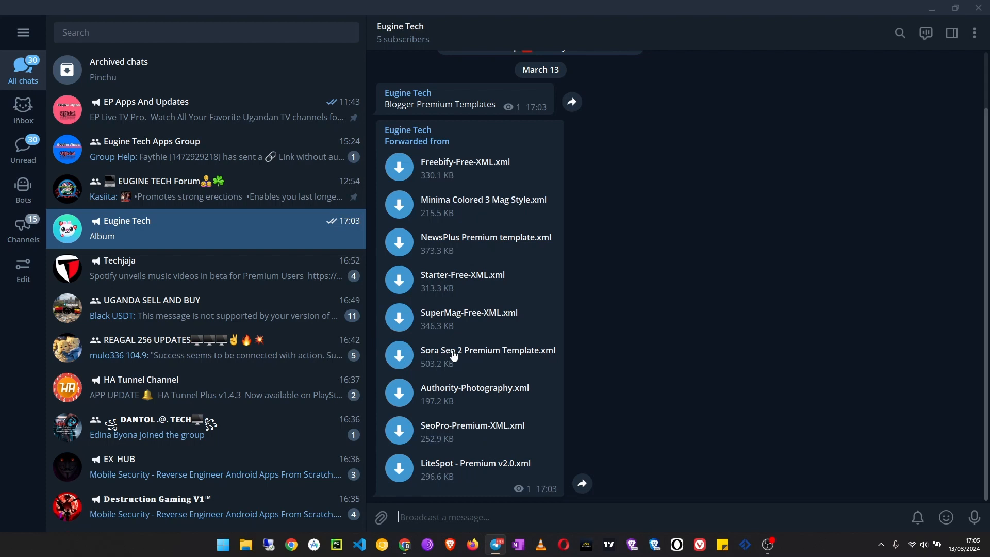
click(412, 361)
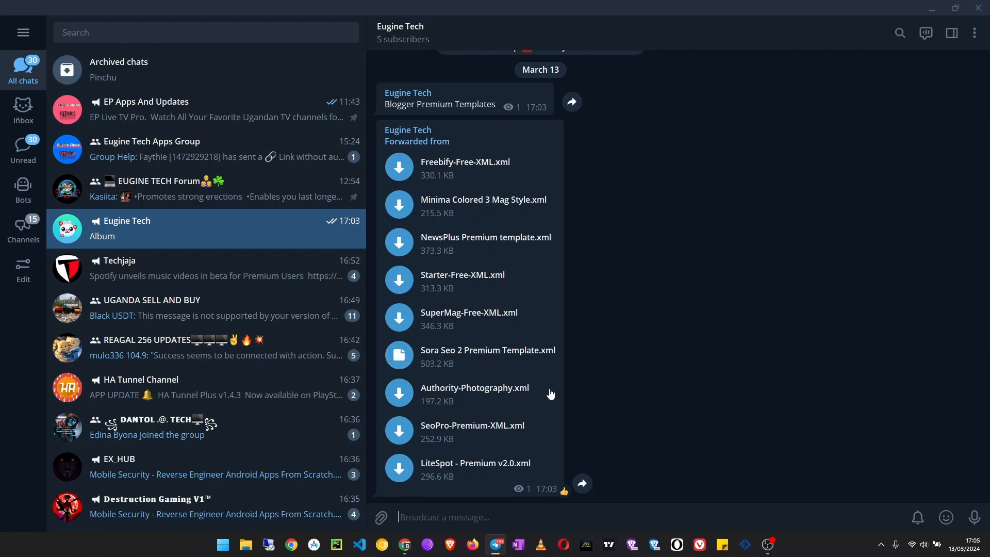
click(932, 11)
- Return to the Blogger dashboard in Chrome and start a theme restore from an uploaded file
scroll(403, 454, down, 2)
scroll(406, 469, up, 2)
click(199, 10)
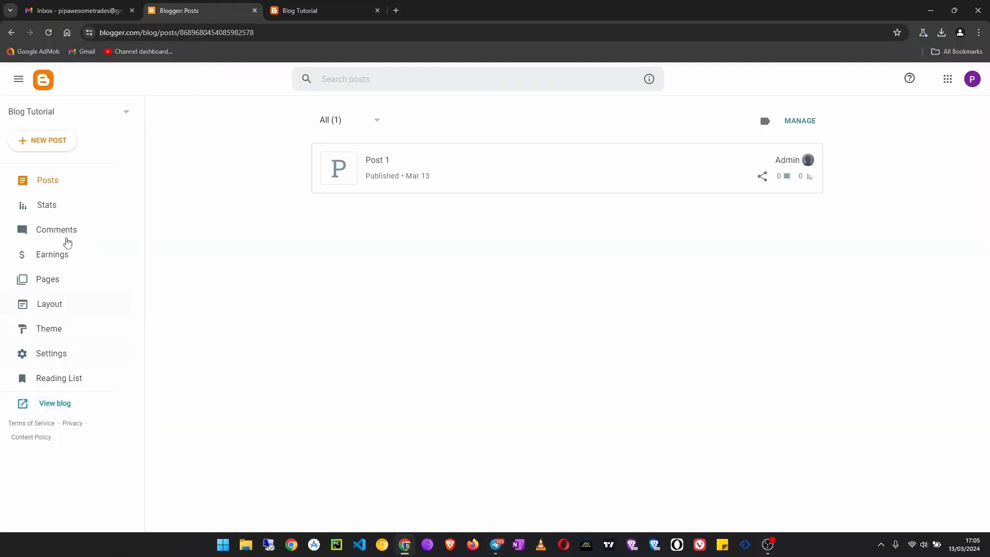
click(65, 330)
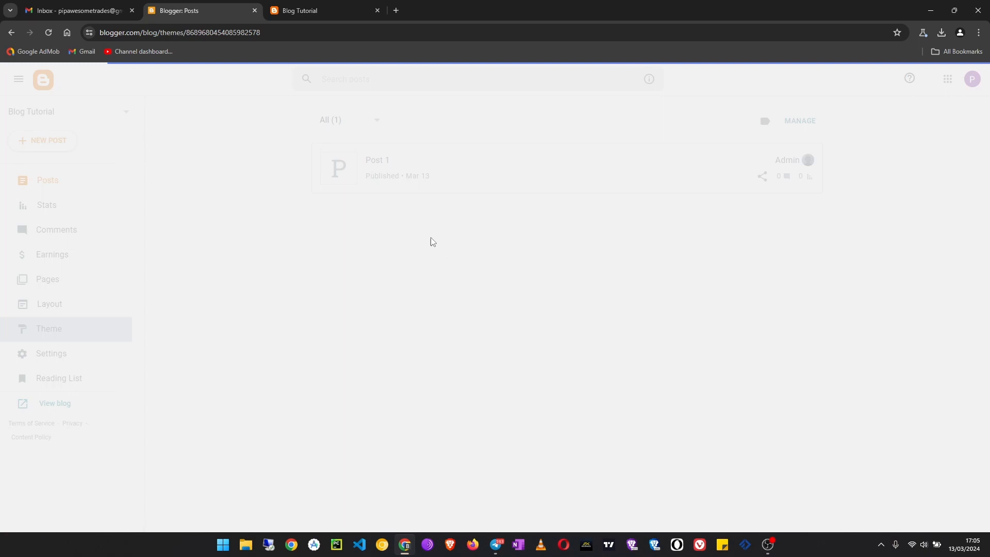
click(495, 175)
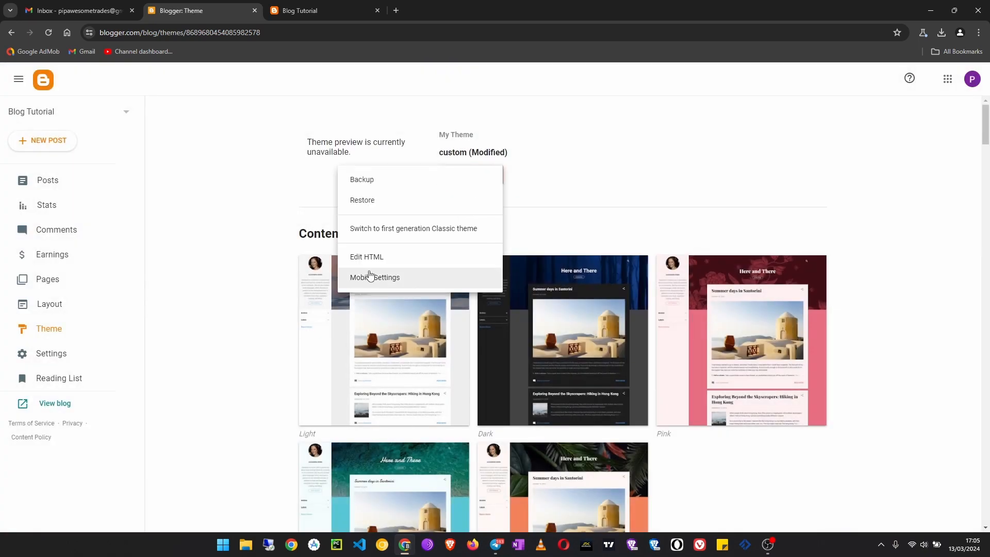
click(402, 206)
click(558, 325)
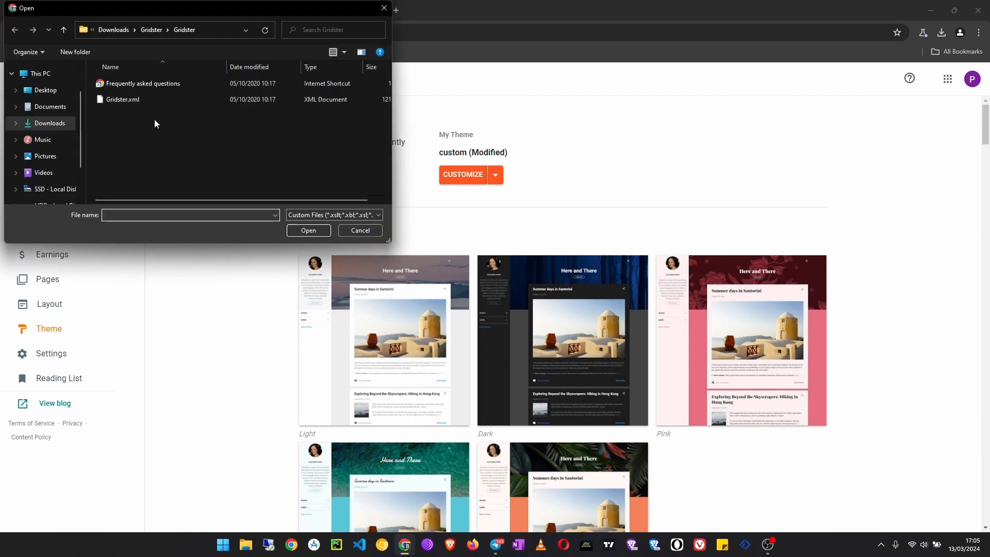
- Restore the theme from Sora Seo 2 Premium Template.xml in the Telegram Desktop folder of Downloads
click(63, 29)
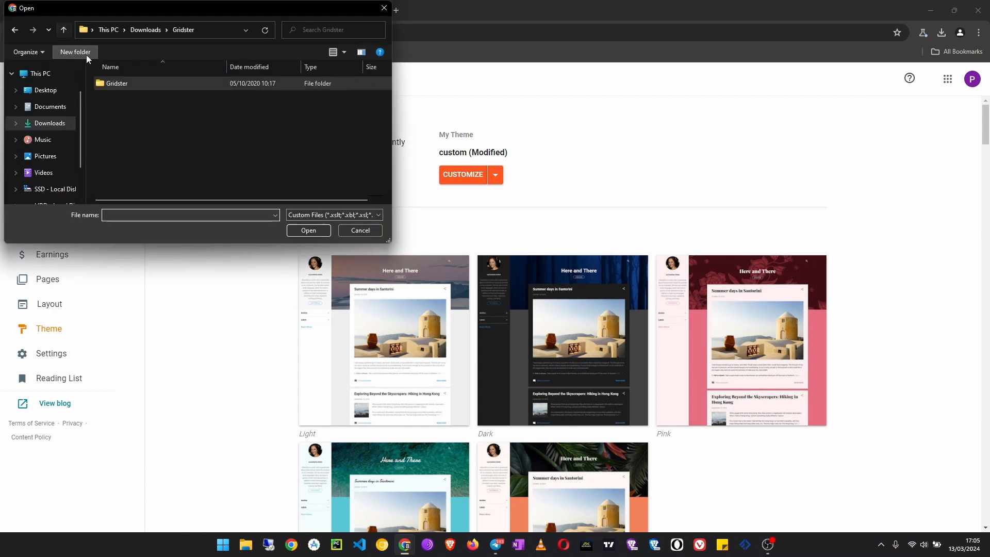
click(63, 30)
double_click(162, 94)
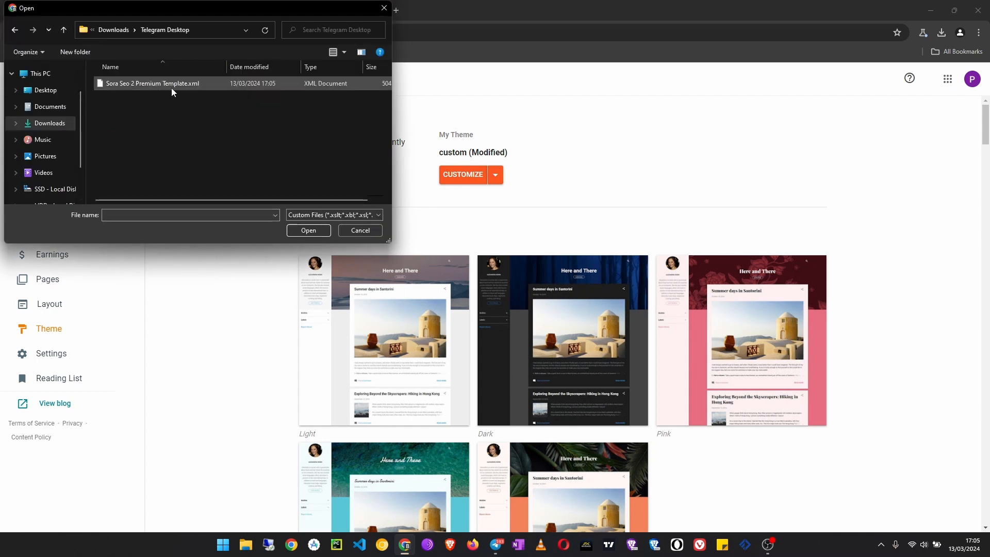
click(172, 82)
click(312, 230)
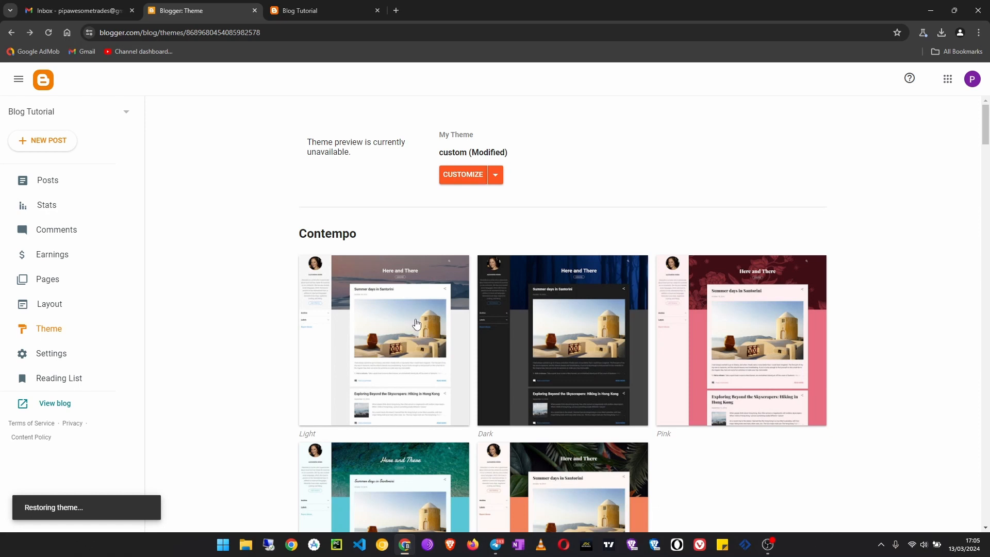
scroll(417, 325, down, 5)
scroll(361, 319, up, 5)
scroll(242, 309, down, 3)
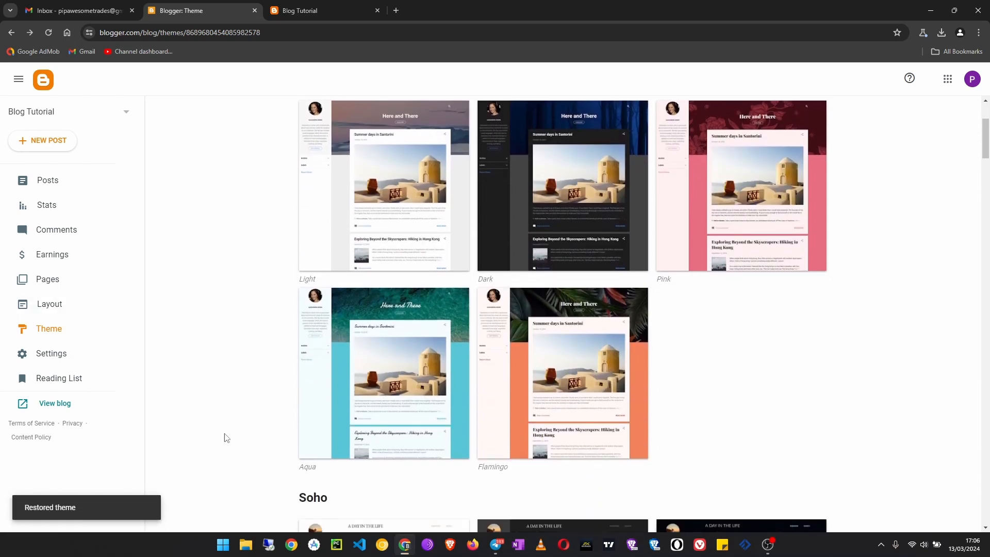
scroll(222, 335, up, 5)
- View the live blog with the Sora Seo theme, close the old blog tab, check the page to its footer and return to Blogger
click(55, 404)
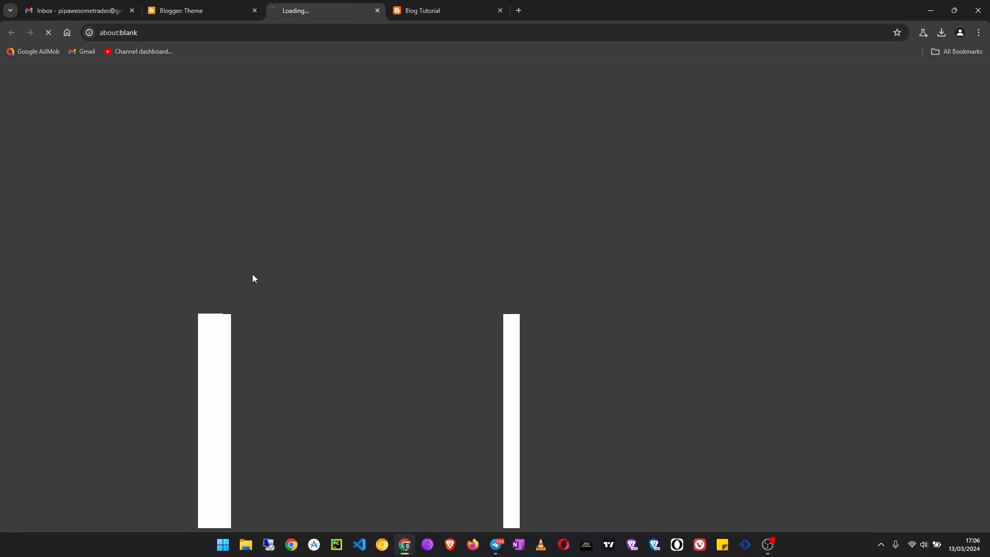
click(500, 10)
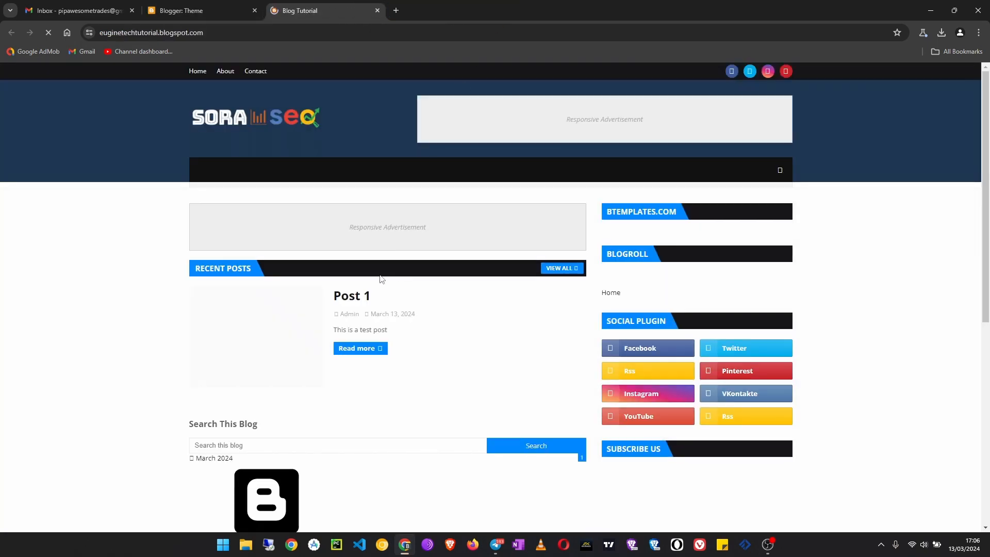
scroll(378, 280, down, 6)
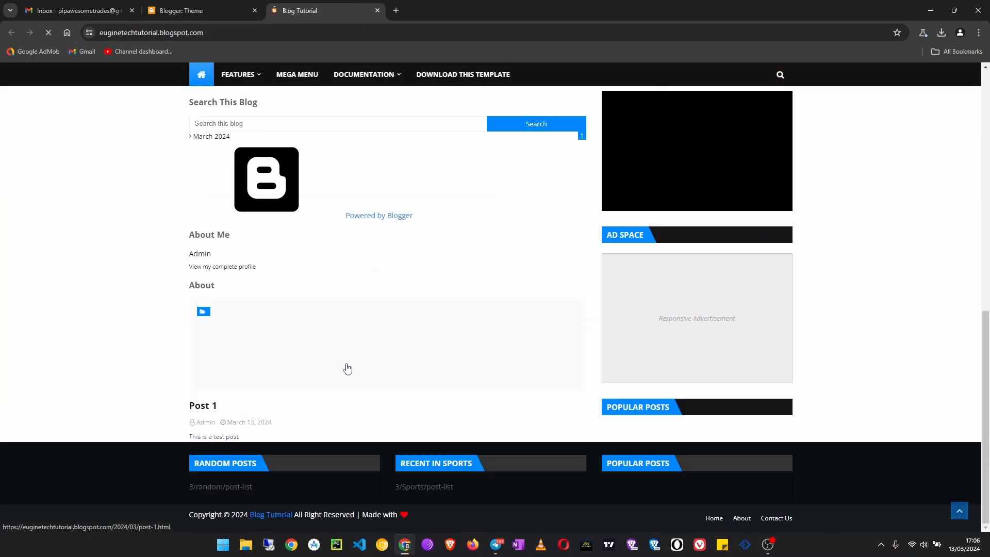
scroll(348, 369, up, 10)
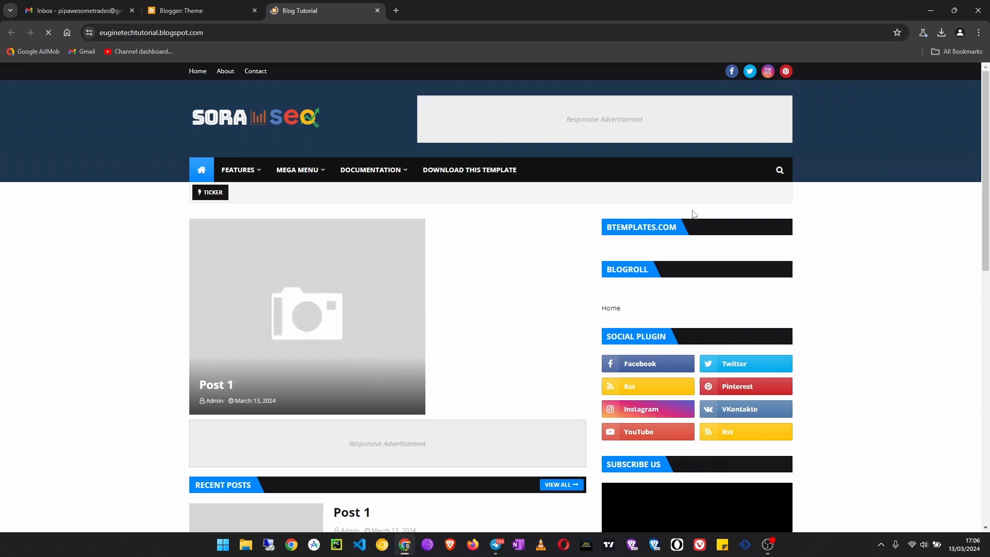
scroll(407, 325, down, 3)
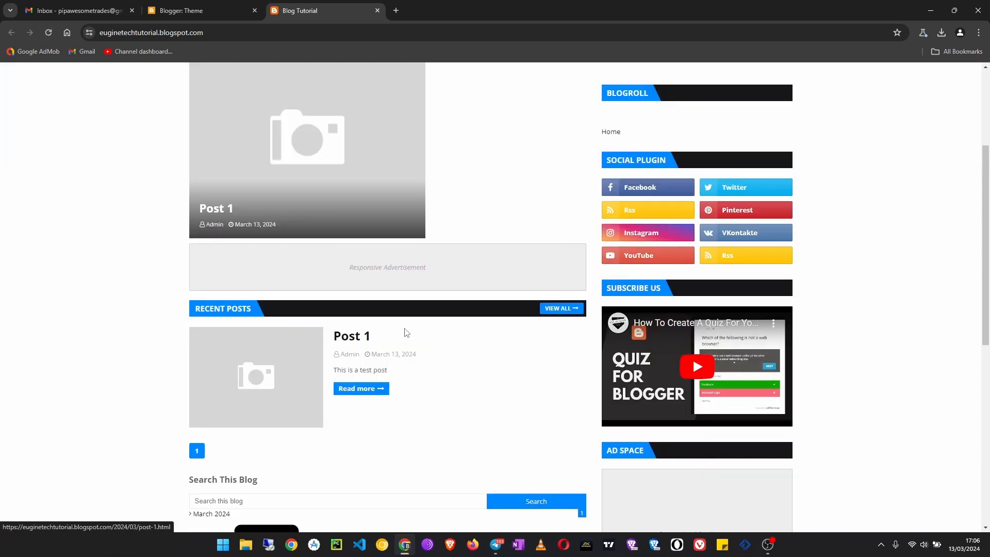
scroll(405, 333, down, 7)
scroll(403, 334, up, 10)
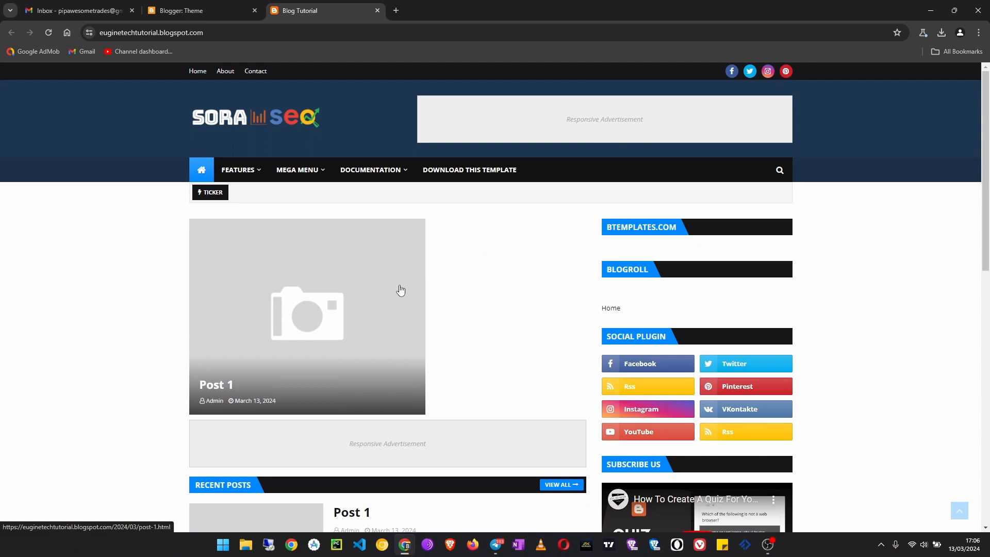
click(204, 8)
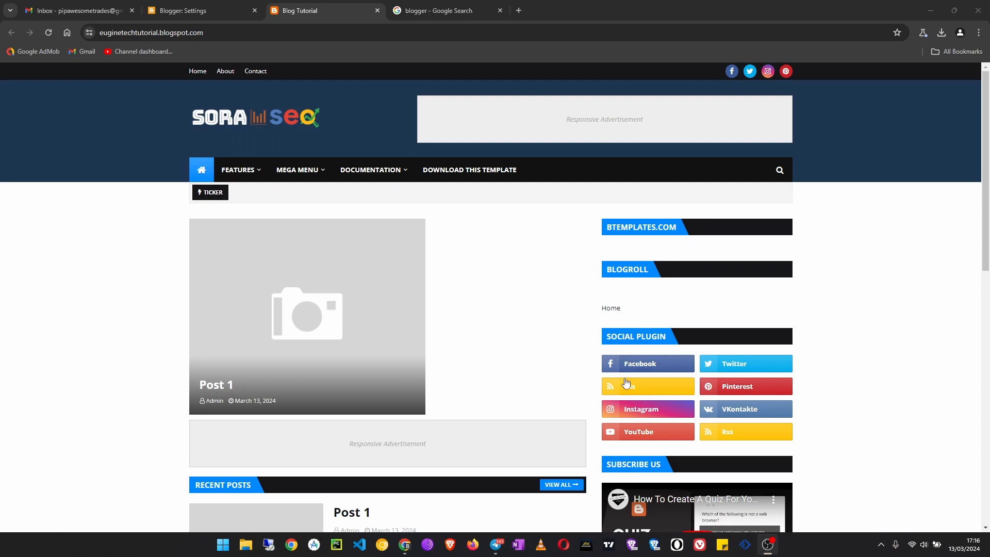
- Look over the live blog's header, recent posts, sidebar widgets and footer sections
scroll(487, 289, down, 3)
scroll(487, 305, down, 7)
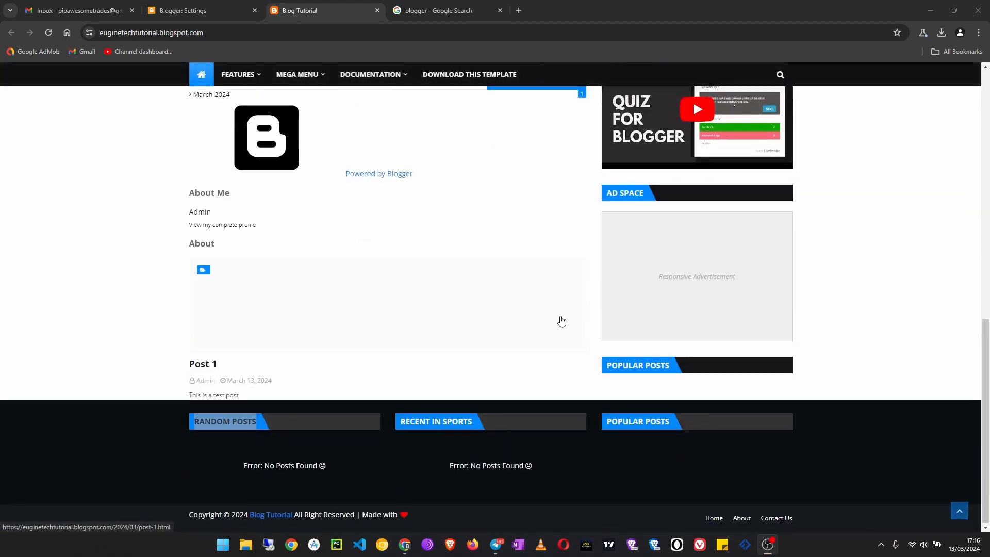
scroll(674, 449, up, 8)
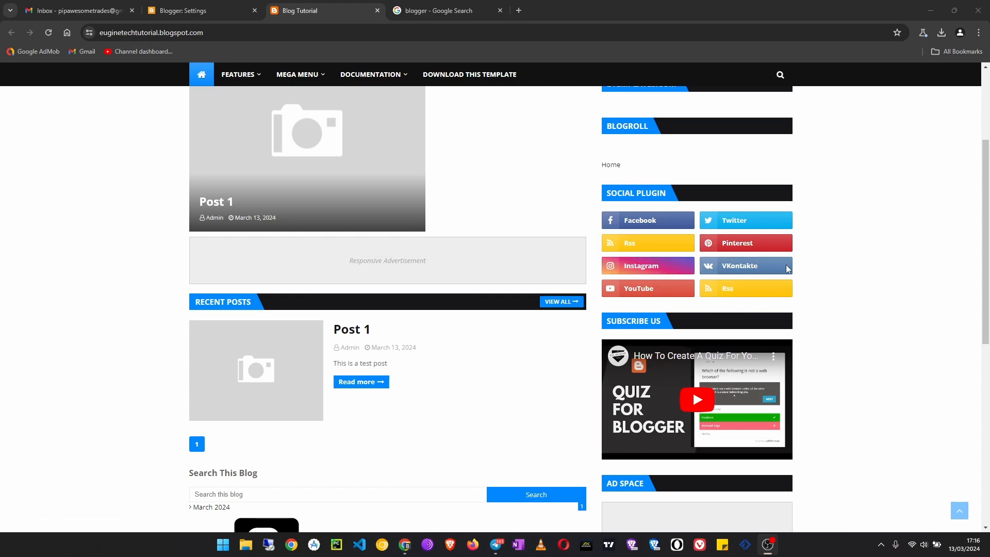
scroll(545, 326, up, 5)
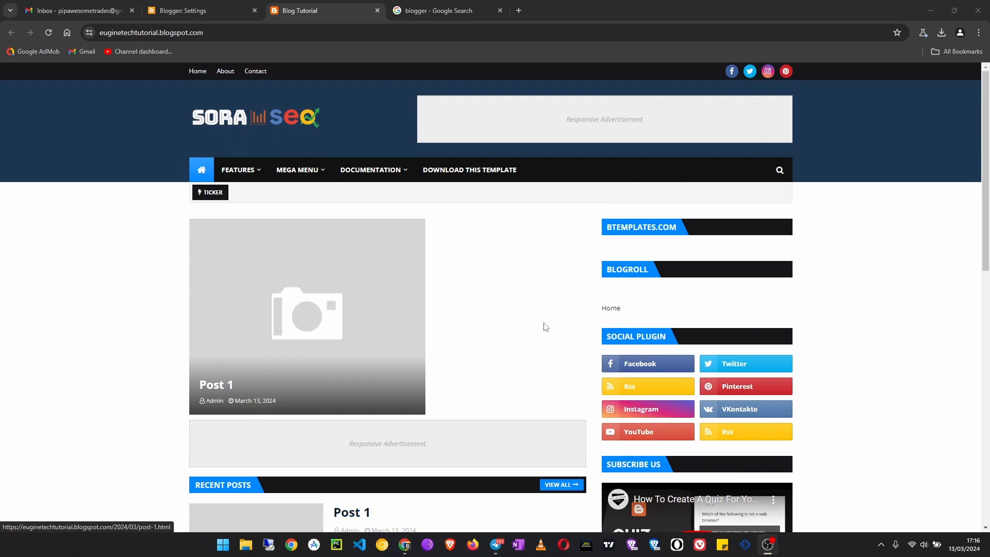
scroll(546, 326, down, 6)
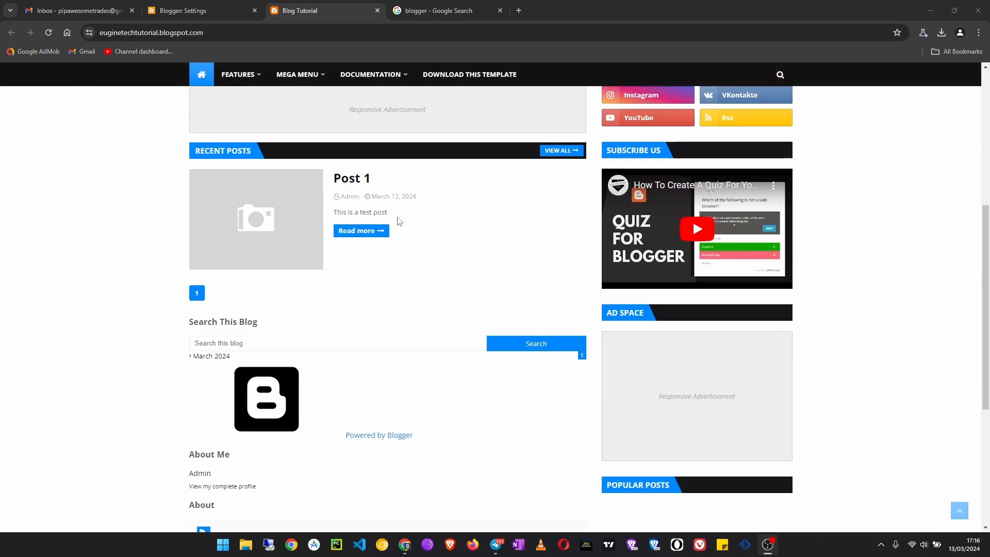
- In the blog's Basic settings, open the Description for editing and select its text
click(195, 11)
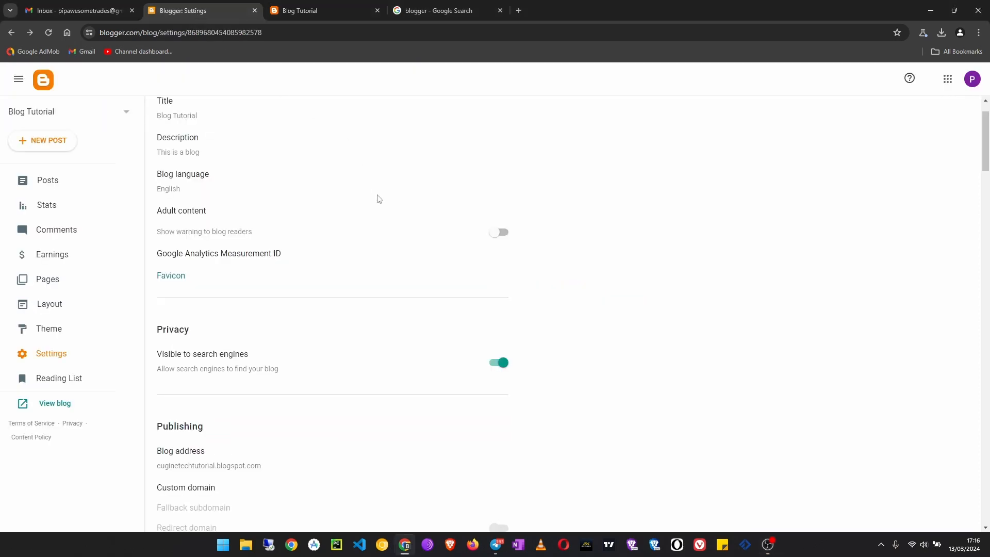
scroll(238, 198, up, 1)
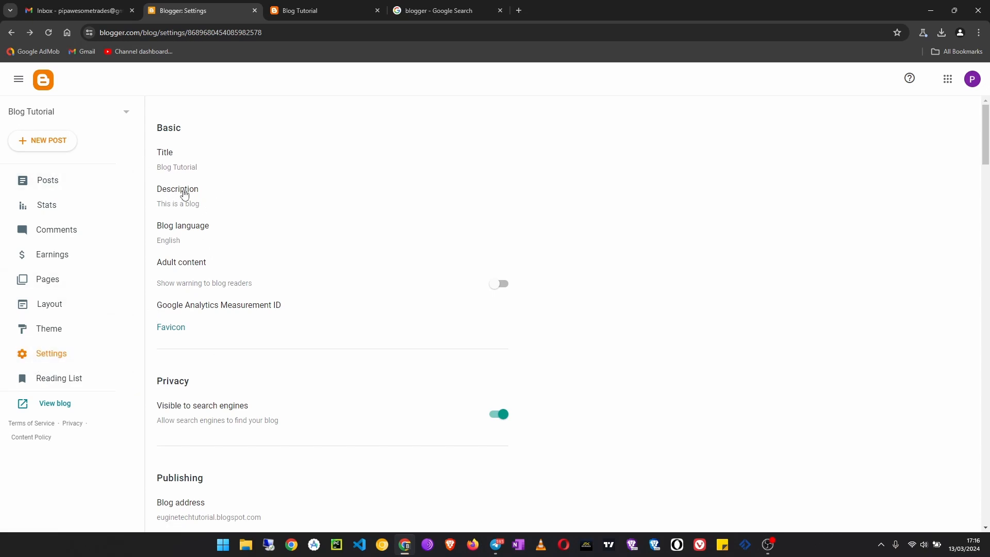
click(196, 204)
drag(479, 270, 289, 275)
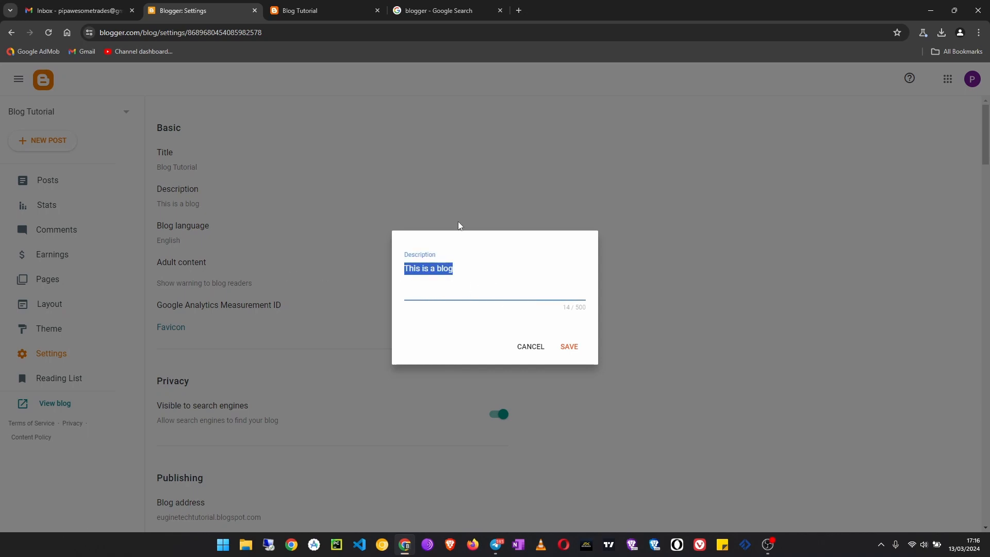
- Switch to the Google results for "blogger", highlight the description under the Blogger.com result and look further down the page
click(432, 9)
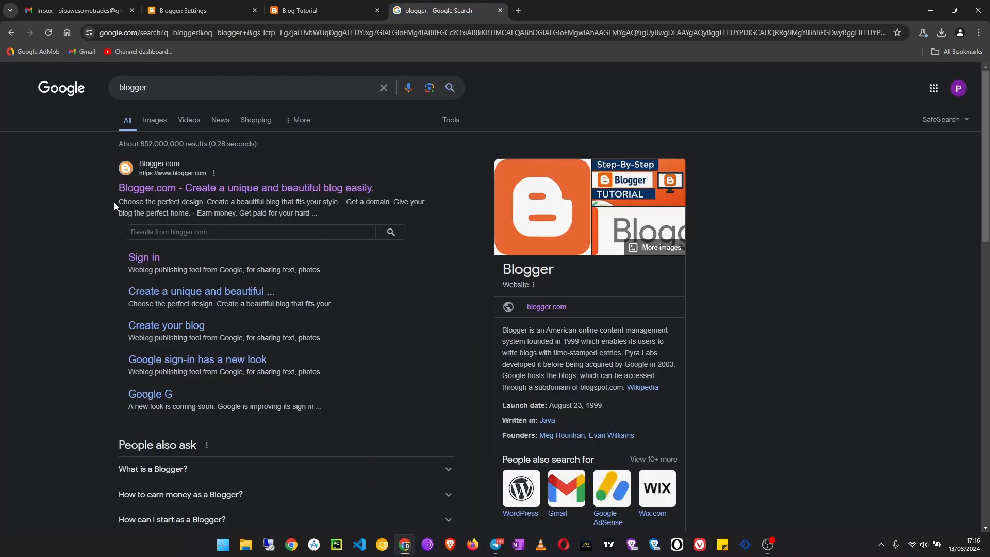
drag(114, 203, 321, 212)
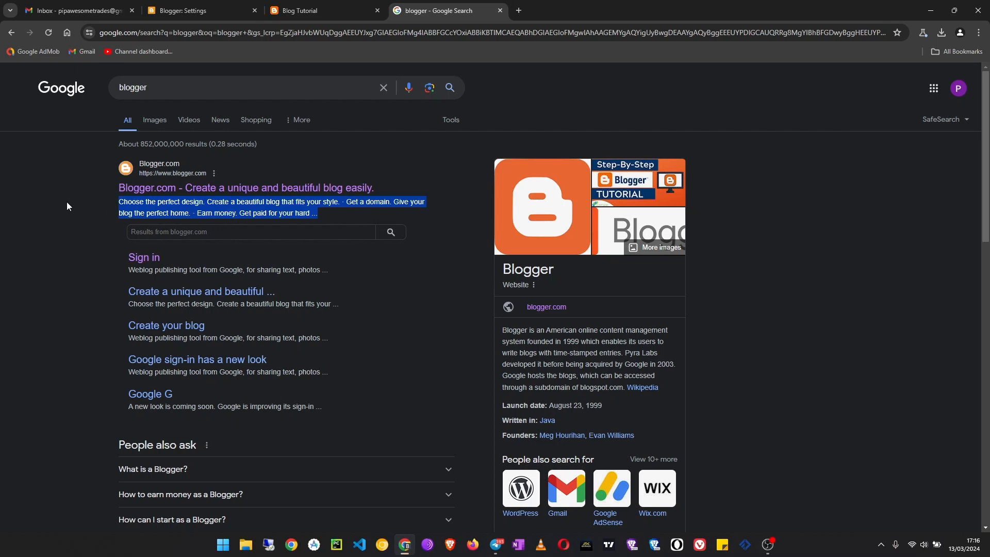
scroll(72, 346, down, 5)
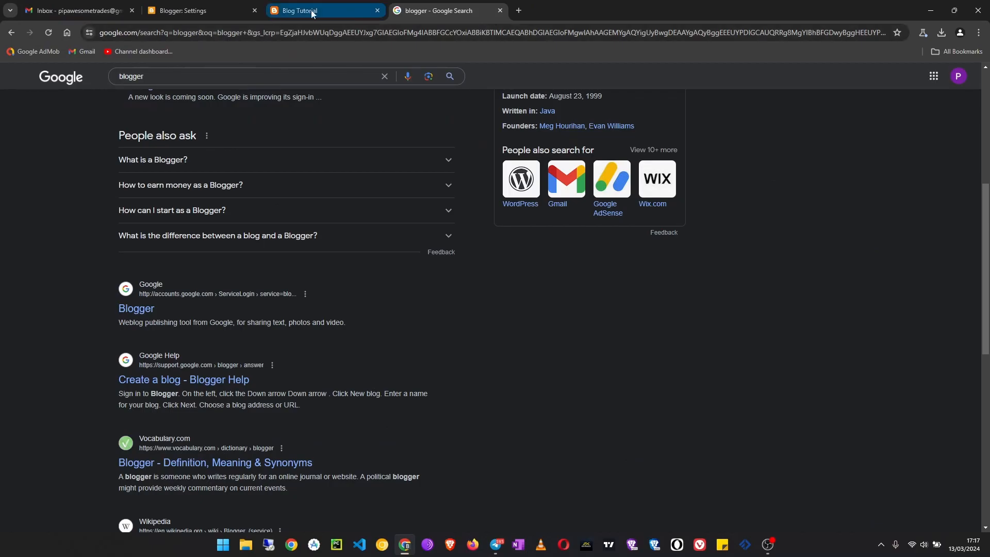
- Return to the Blogger settings, cancel the Description edit and look over the Basic, Privacy, Publishing and HTTPS sections
click(593, 17)
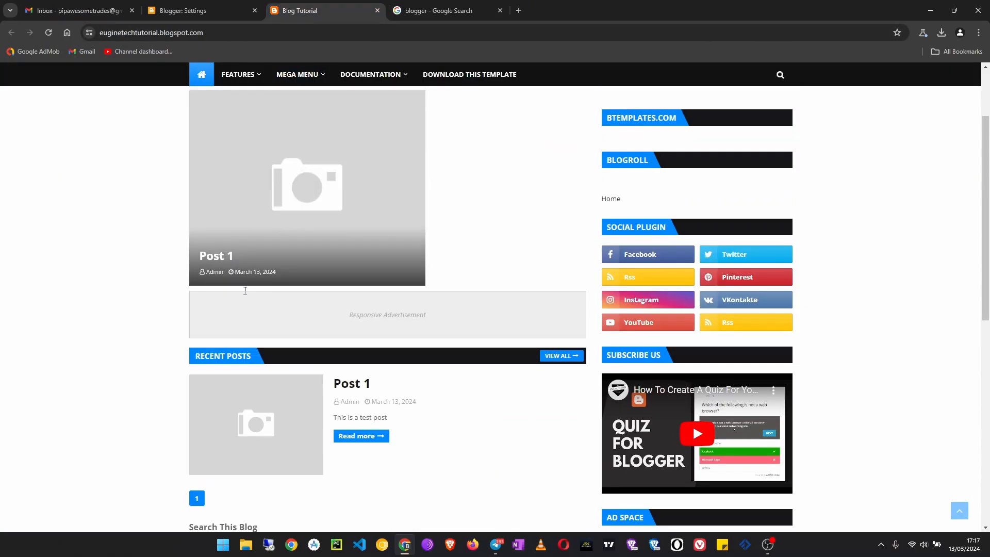
click(201, 10)
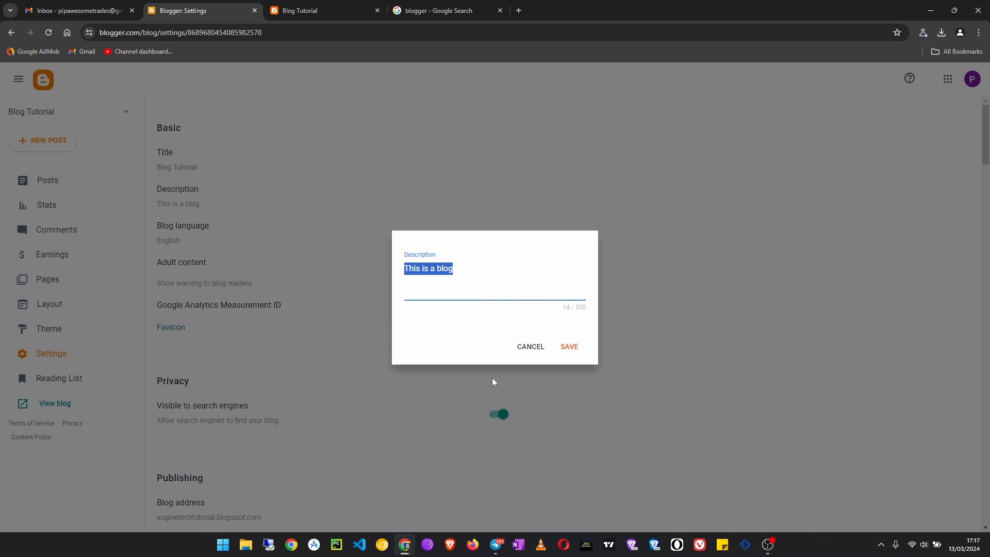
click(518, 344)
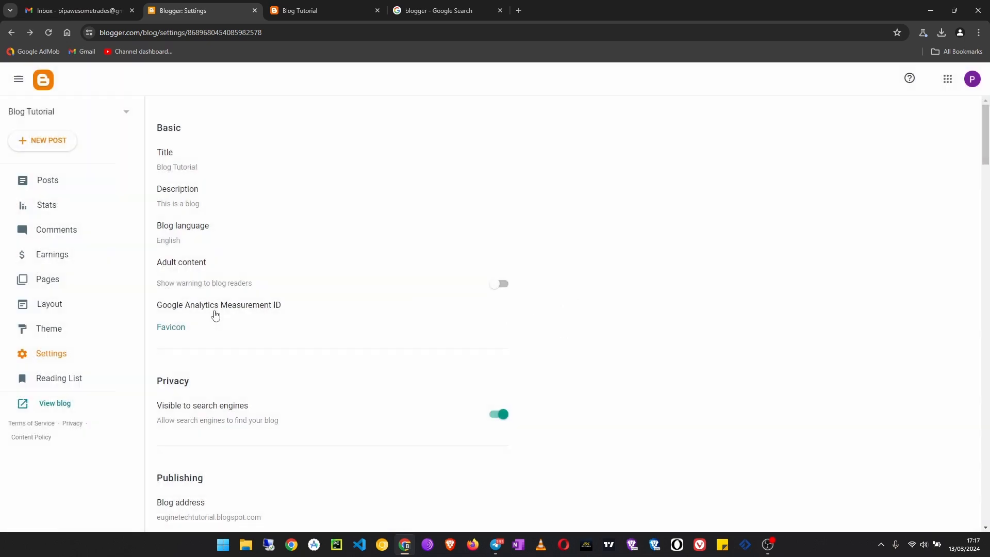
scroll(191, 354, down, 5)
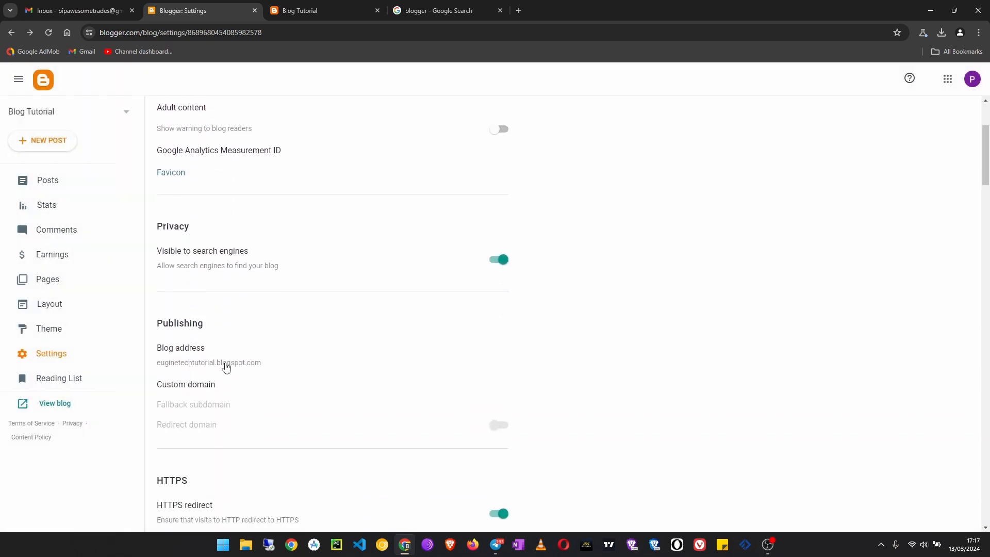
scroll(264, 367, down, 1)
scroll(148, 354, up, 2)
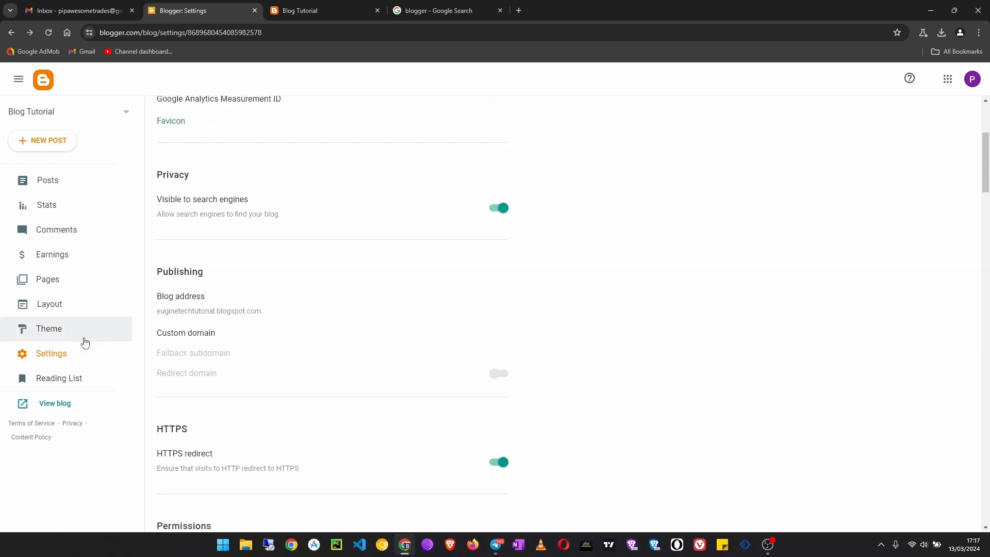
click(68, 356)
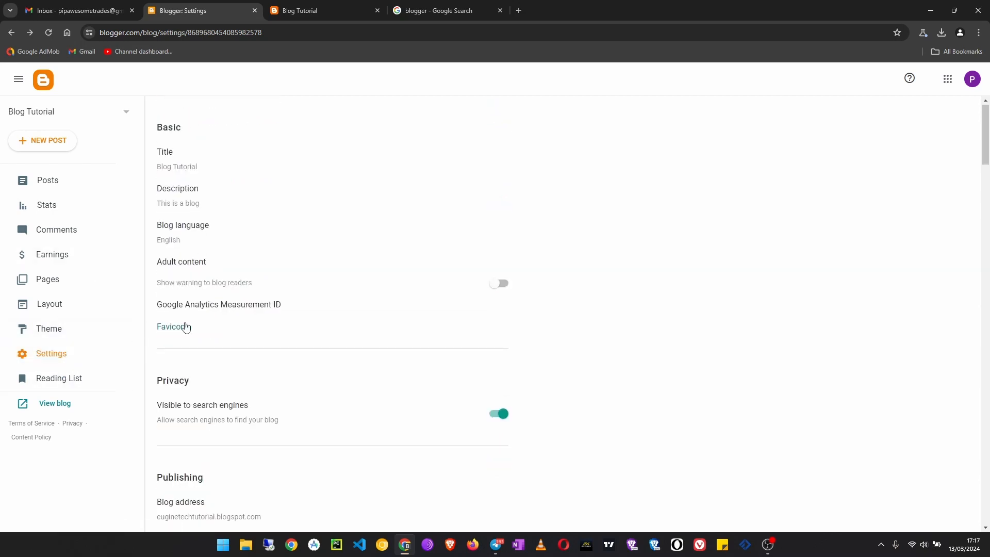
scroll(187, 336, down, 4)
scroll(197, 311, up, 4)
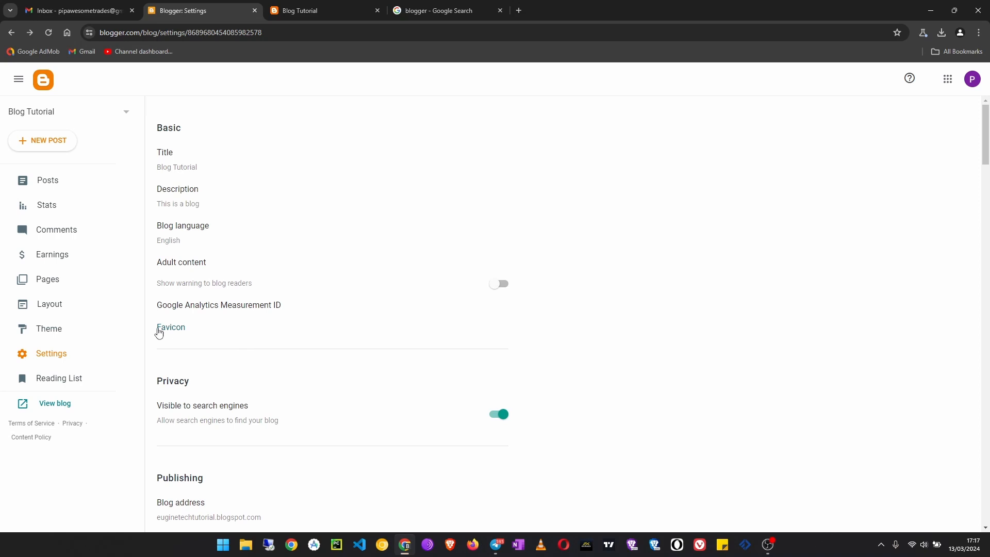
- Configure the blog's favicon by uploading web.png from the Downloads folder and save it
click(168, 329)
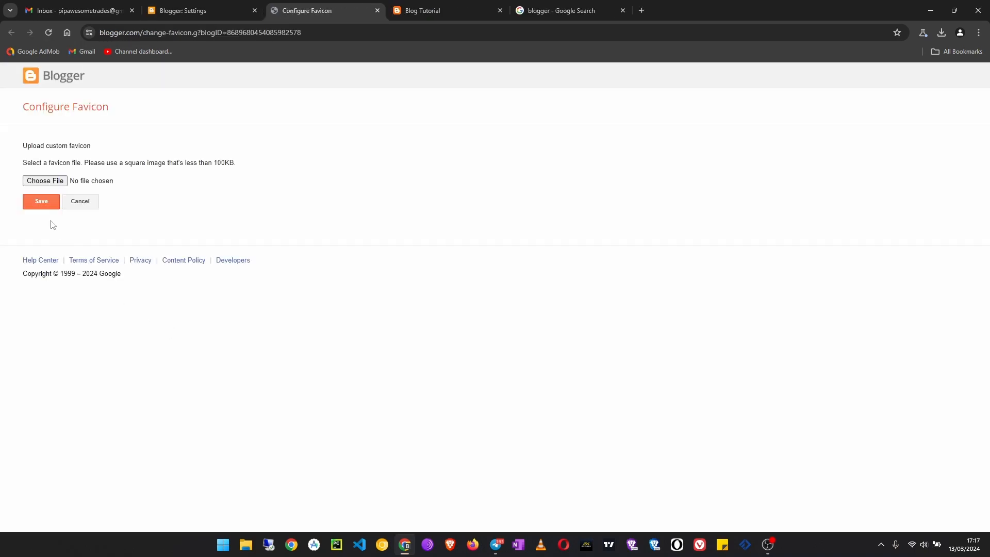
click(45, 182)
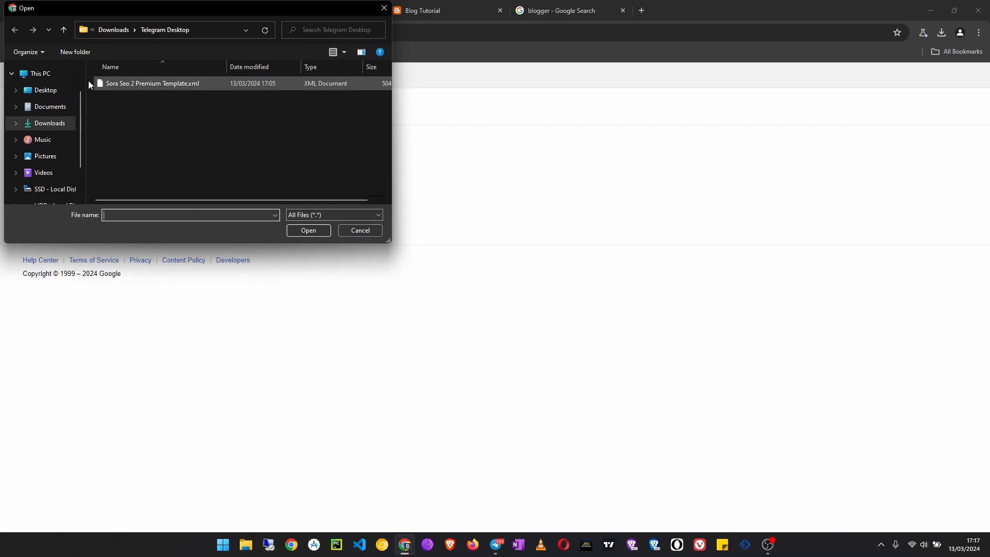
click(64, 29)
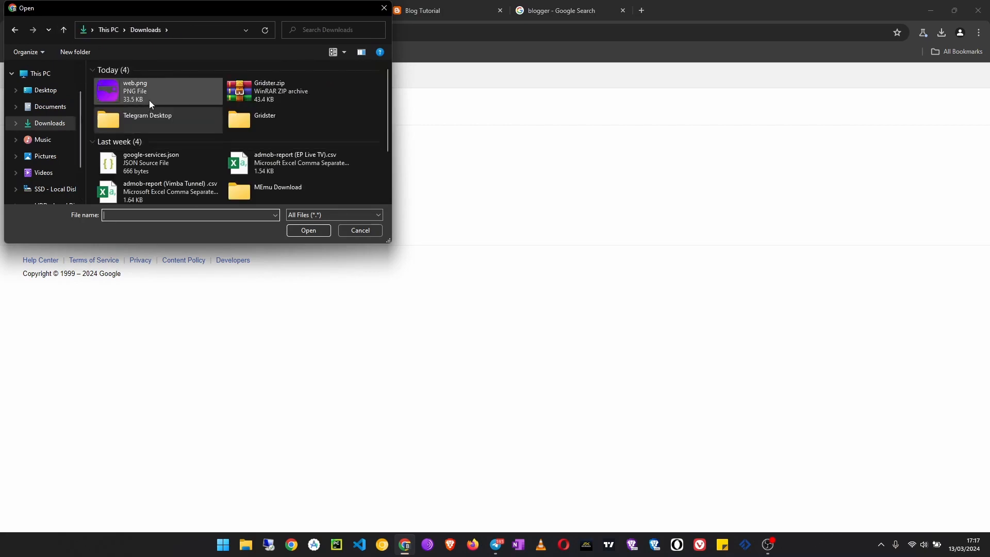
click(163, 88)
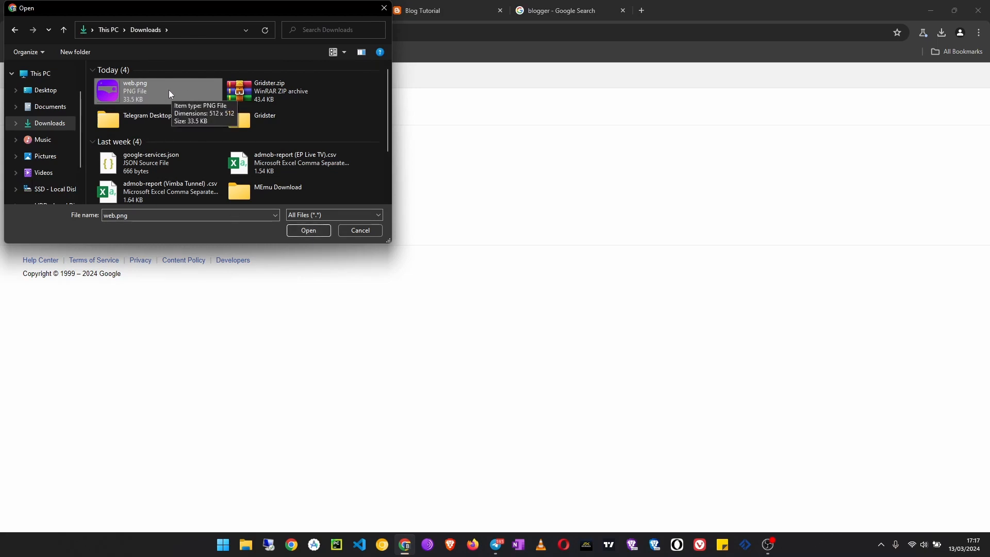
click(308, 230)
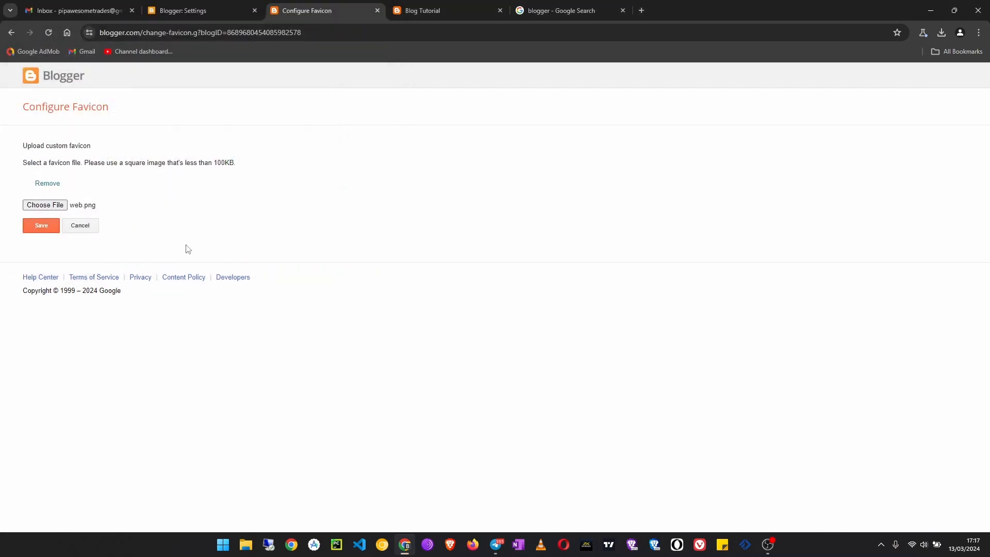
click(42, 223)
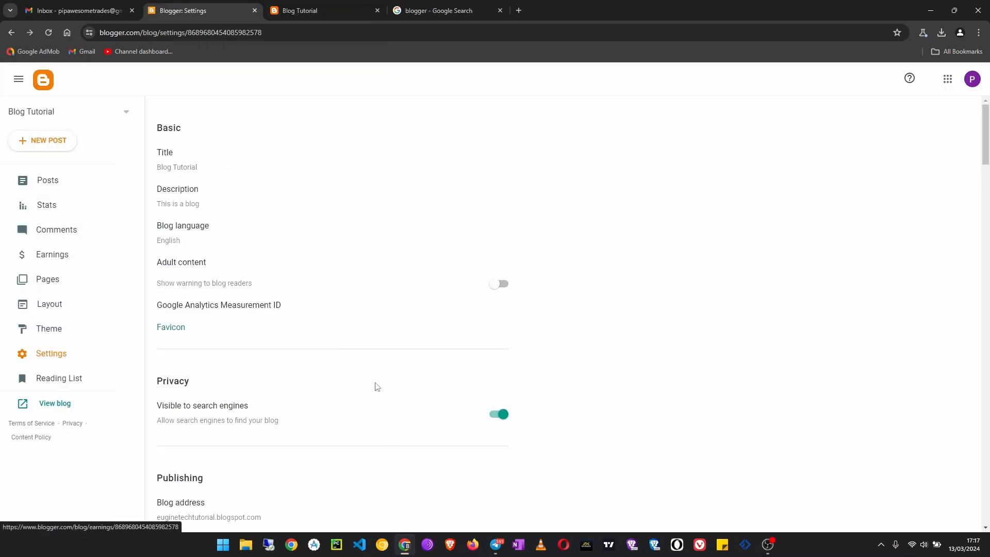
- Switch to the live blog and reload the page to check its favicon
scroll(402, 446, down, 1)
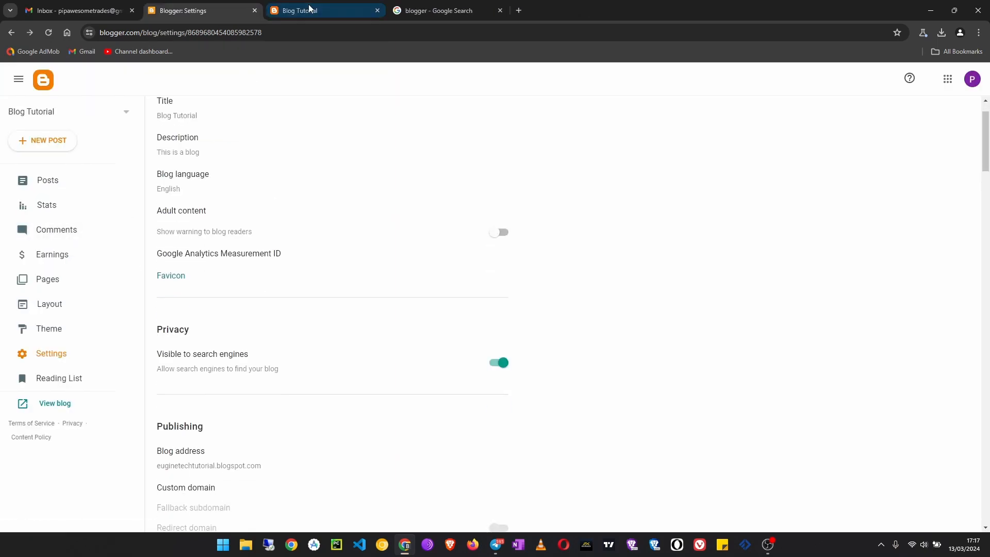
click(309, 10)
click(49, 33)
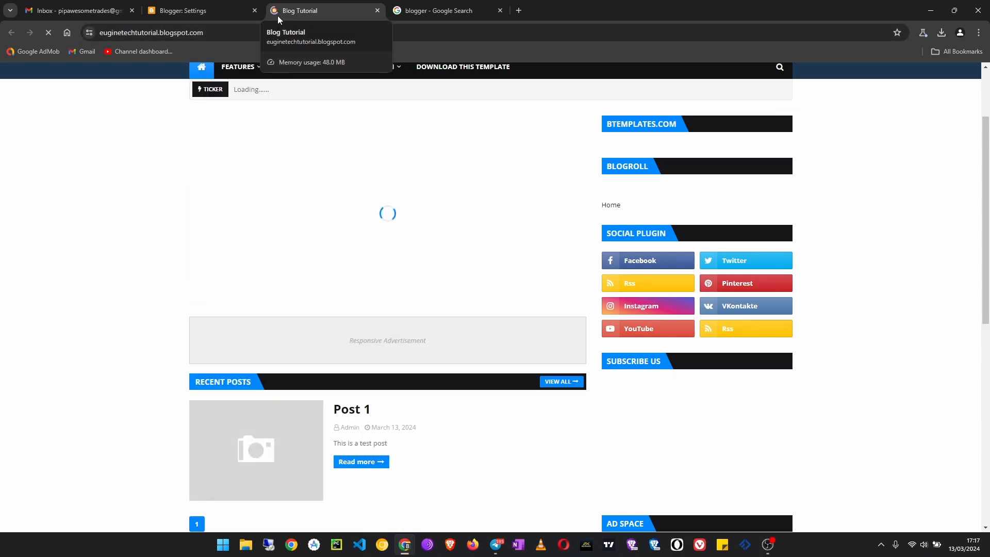
- Open the live blog's address in a new Incognito window to check the favicon, and close that window
click(236, 31)
key(ctrl+c)
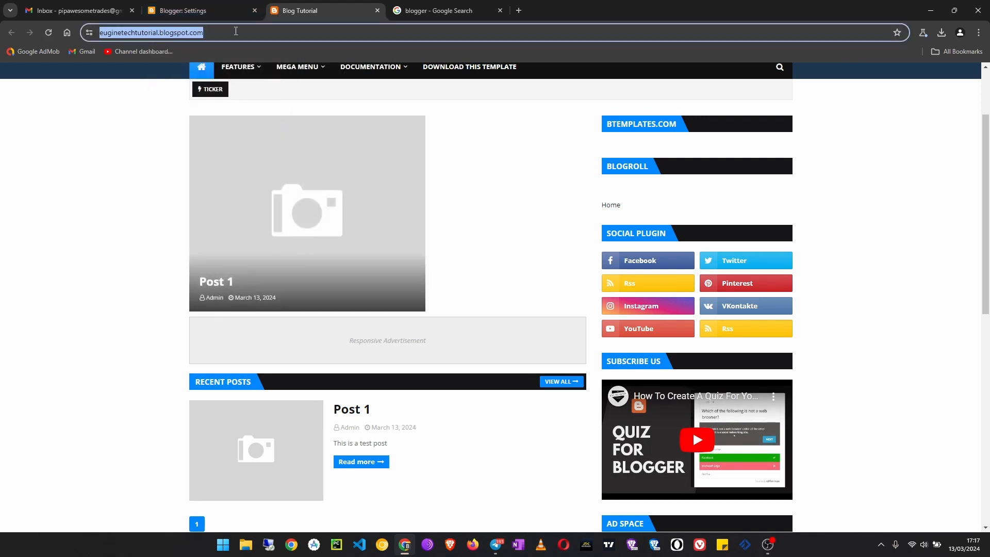
key(BackSpace)
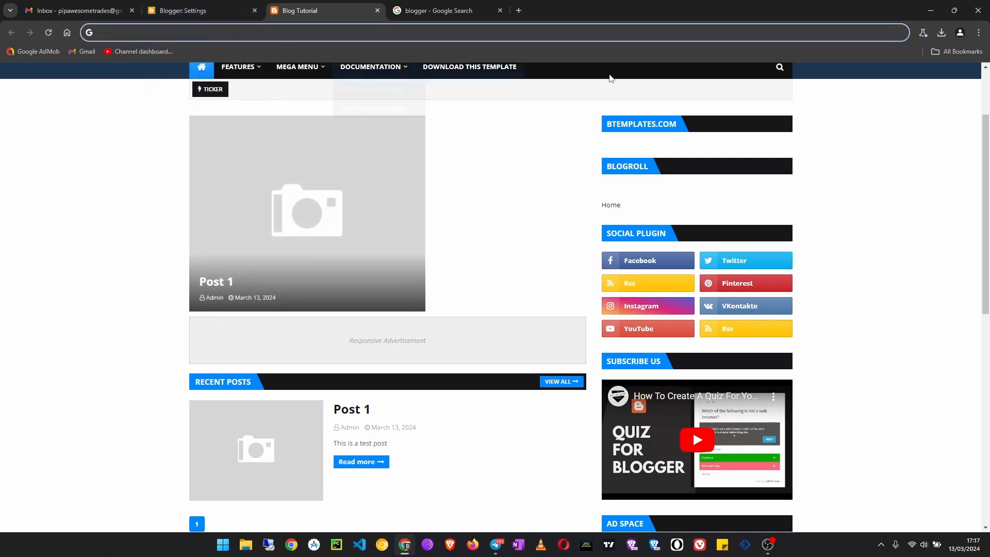
click(980, 33)
click(856, 85)
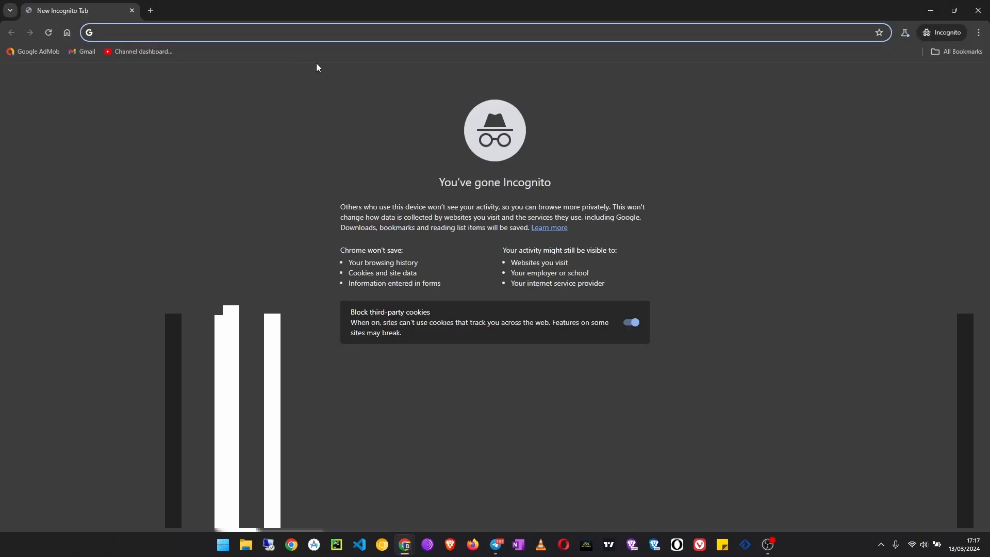
key(ctrl+v)
key(Return)
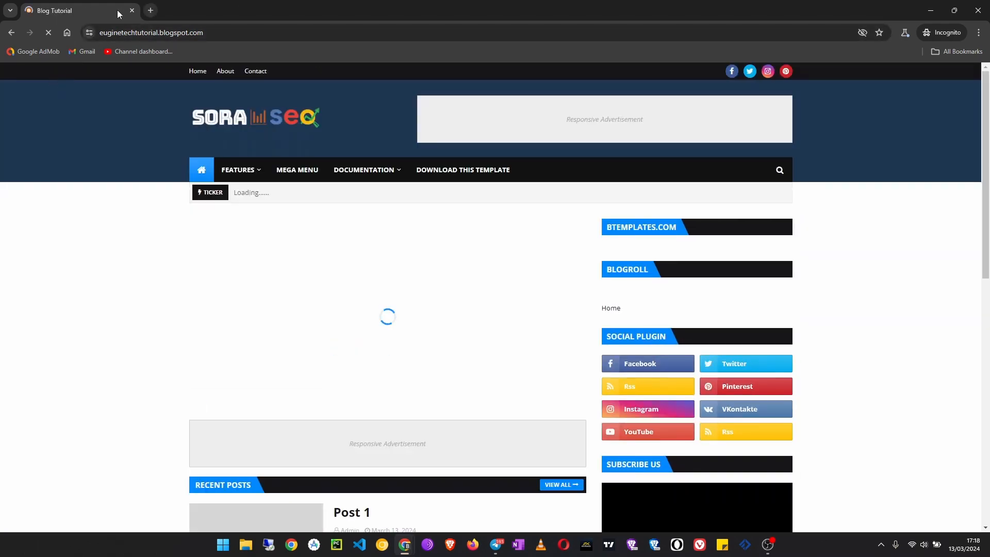
click(131, 10)
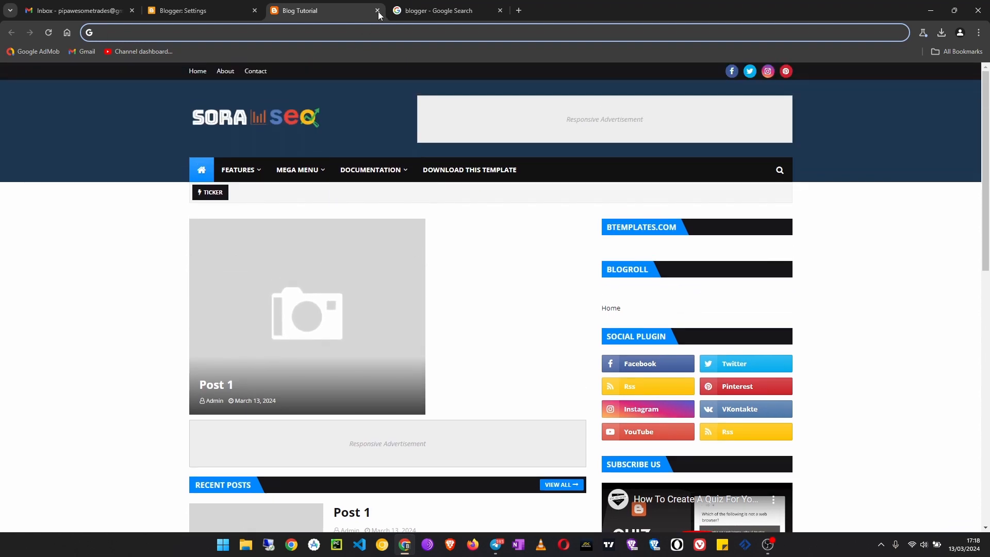
- Move the live blog into its own window and arrange it side by side with the Blogger settings window
scroll(601, 310, down, 3)
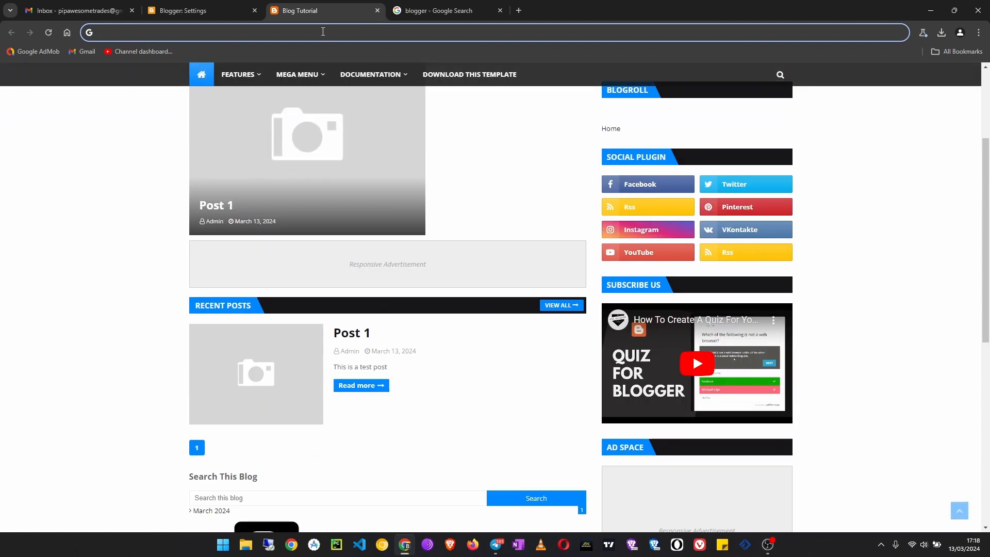
scroll(846, 361, up, 1)
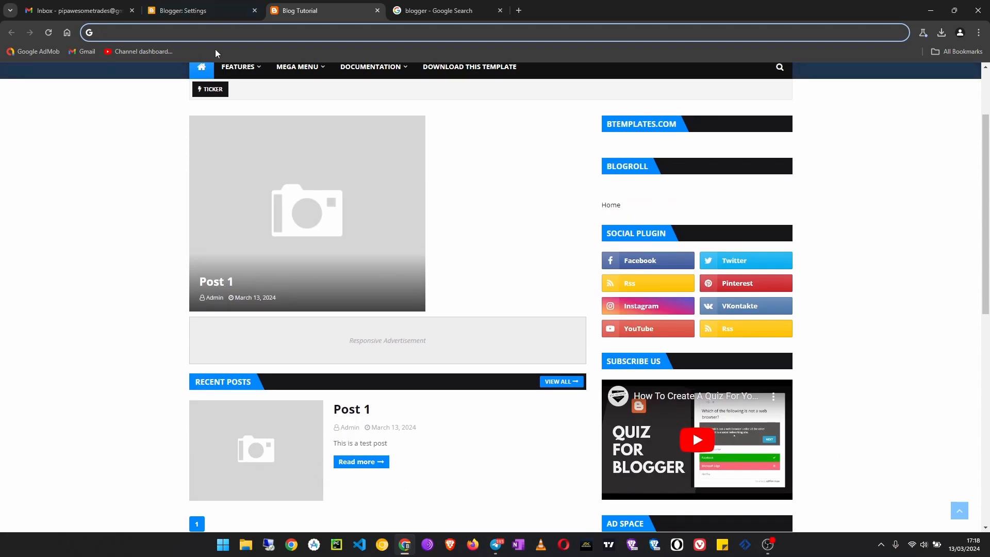
drag(323, 11, 528, 115)
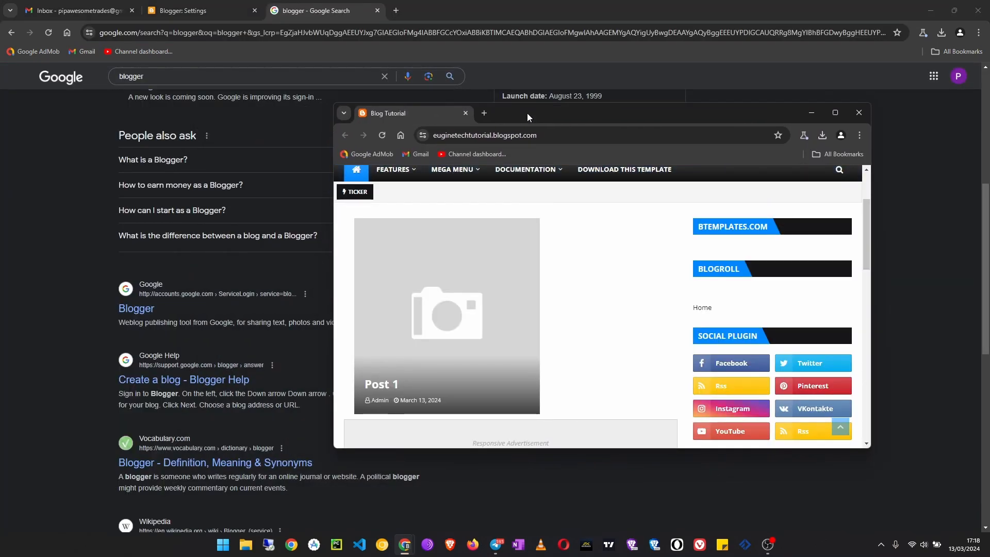
key(super+Right)
scroll(516, 269, up, 2)
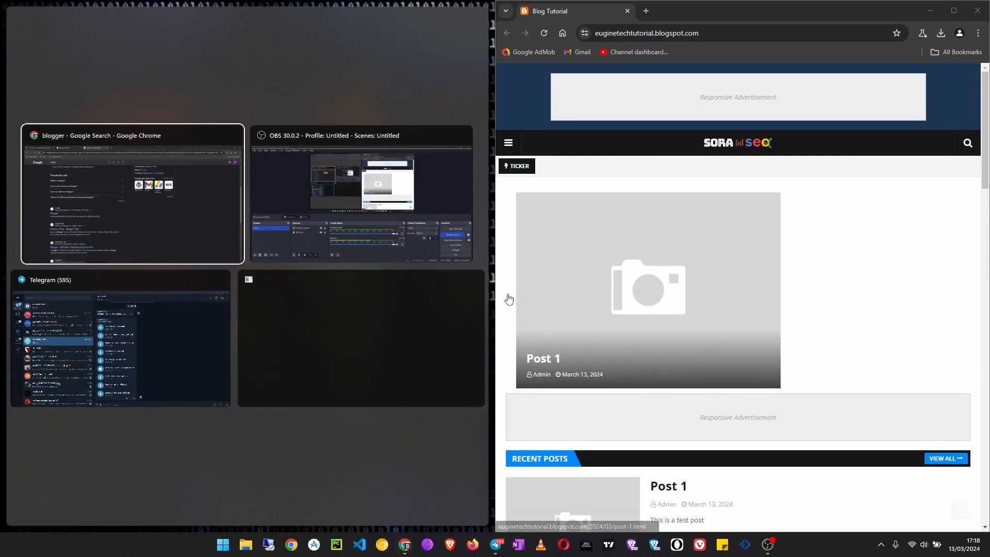
click(189, 221)
click(196, 11)
- Open the blog's Layout page in Blogger and widen its window slightly beside the live blog
scroll(274, 330, down, 3)
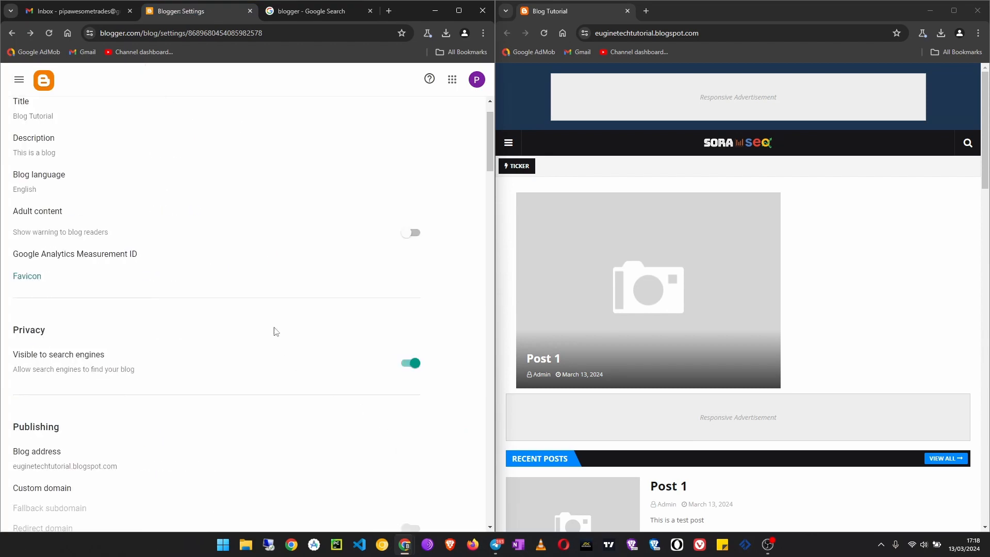
scroll(58, 268, up, 3)
click(19, 79)
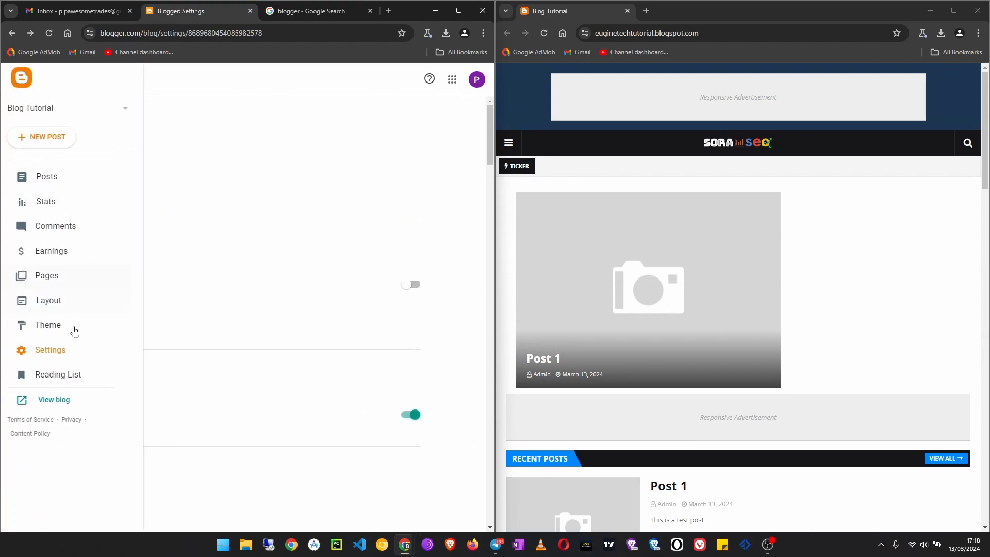
click(55, 305)
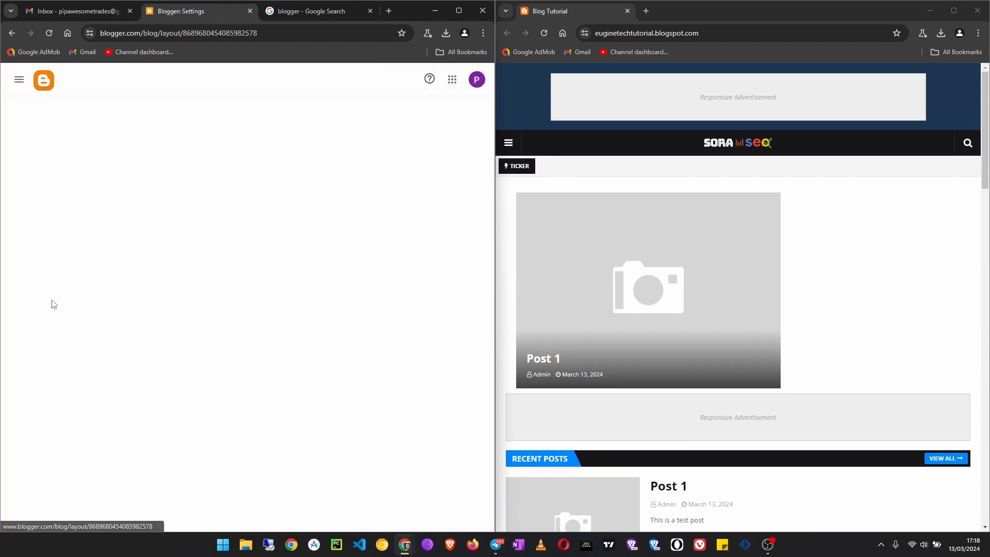
drag(495, 272, 522, 272)
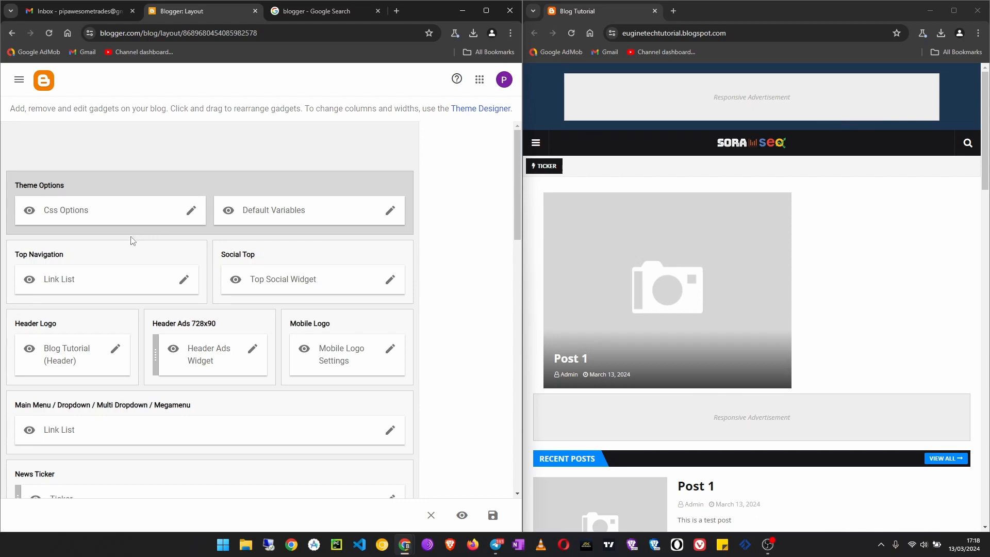
- Hide the Header Ads Widget on the blog by disabling "Show this widget" and save it
click(252, 349)
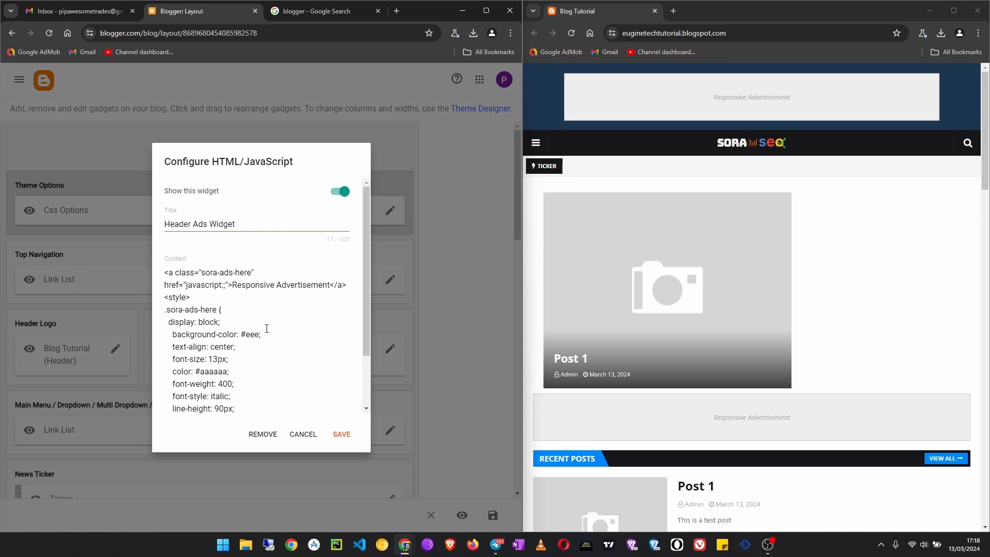
click(336, 193)
click(343, 436)
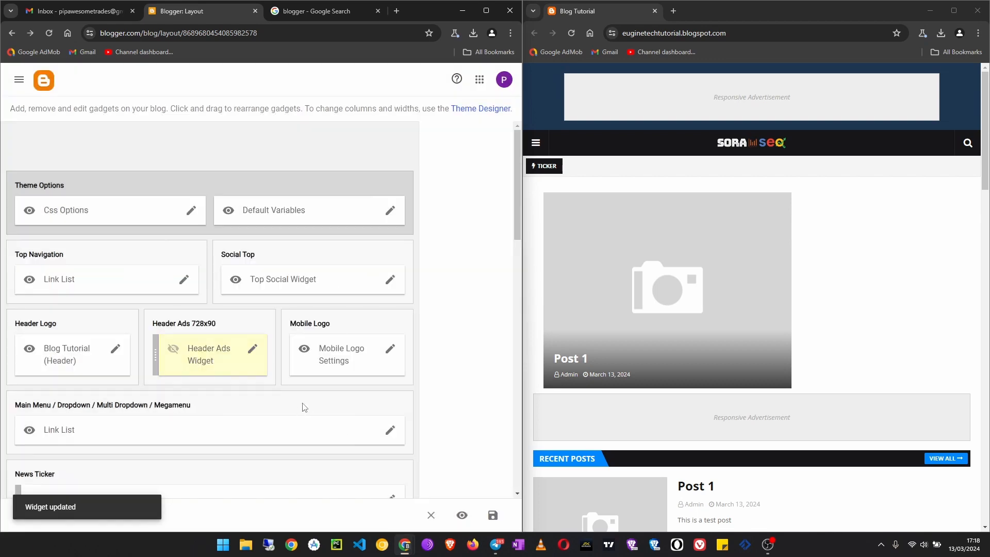
- Set the Mobile Logo Settings image source to "Upload image from computer", disable "Show this widget" and try to save
click(389, 349)
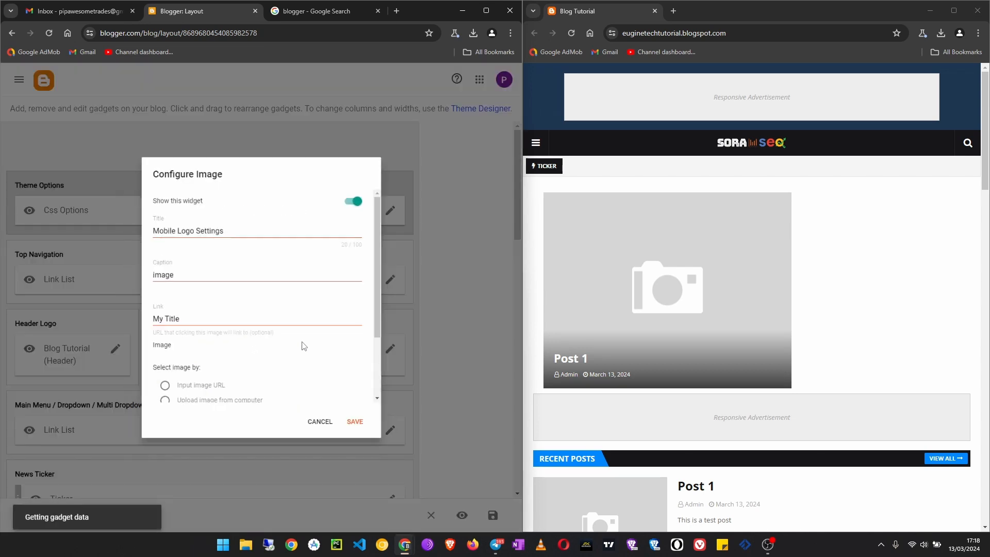
scroll(272, 333, down, 2)
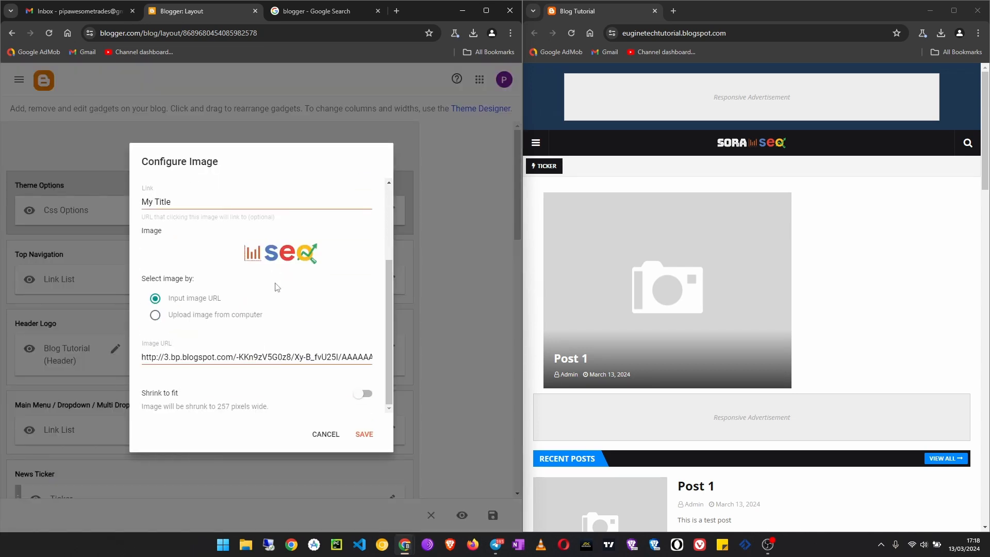
click(233, 319)
scroll(180, 325, up, 2)
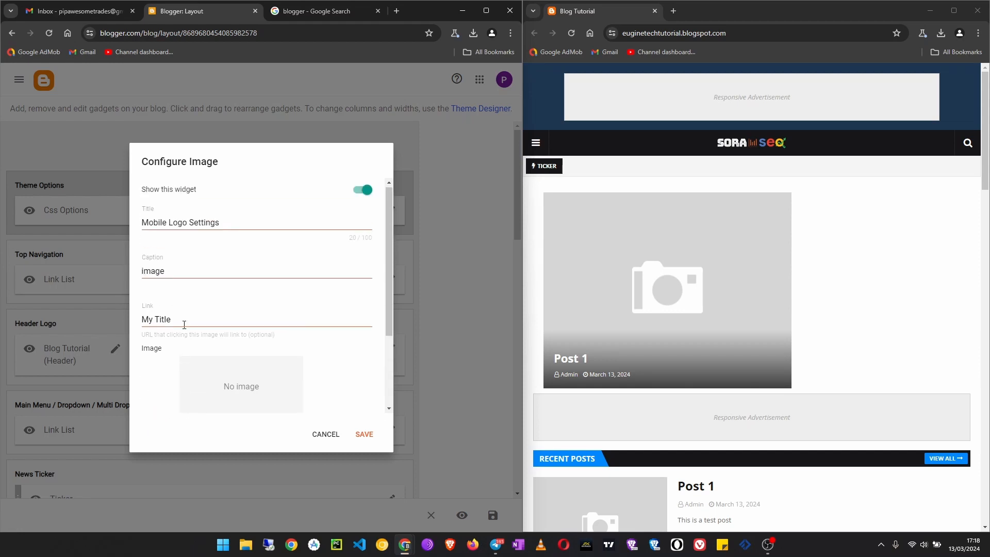
click(366, 193)
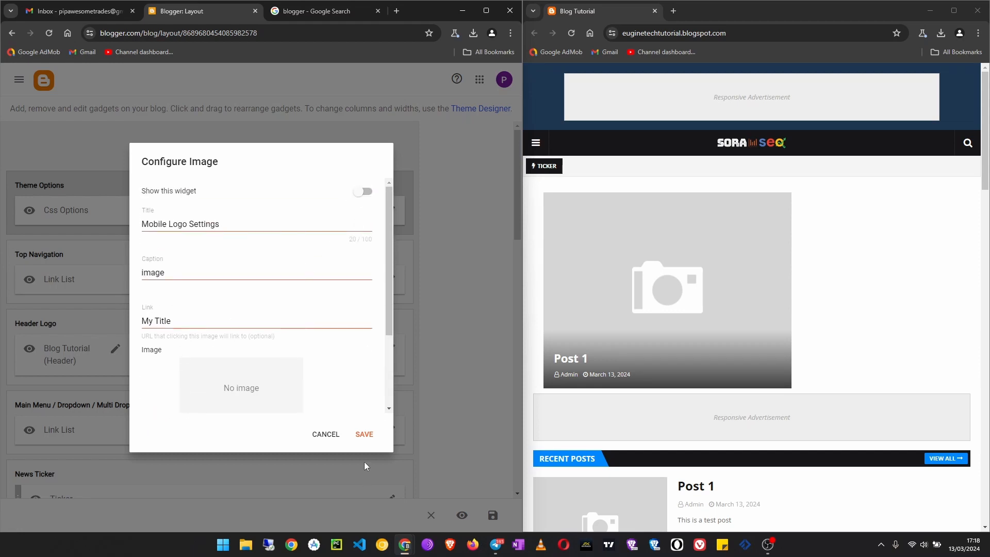
click(369, 433)
click(366, 436)
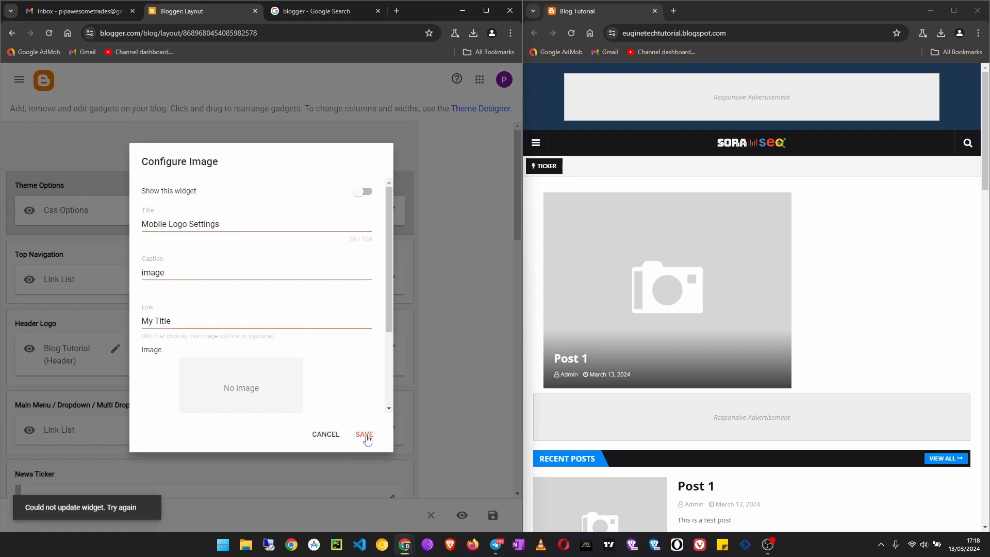
- Set the Mobile Logo Settings image source to "Input image URL" and save the hidden widget
scroll(232, 315, down, 1)
scroll(233, 315, down, 2)
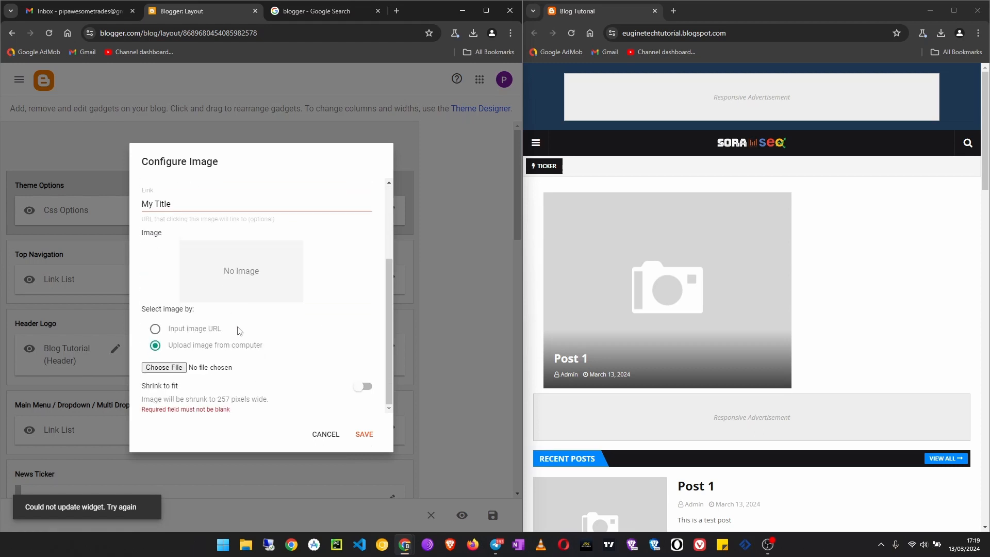
click(155, 330)
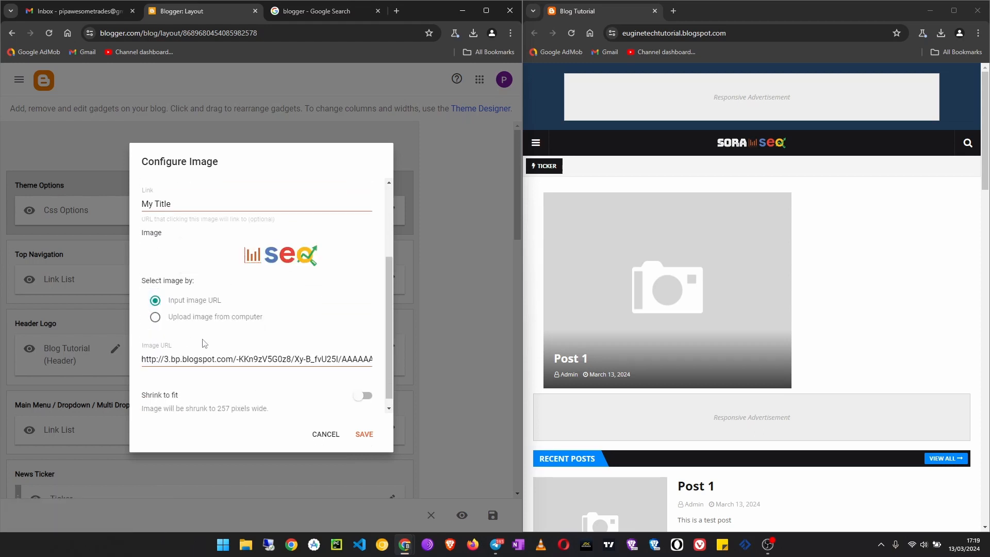
scroll(310, 361, up, 5)
click(362, 434)
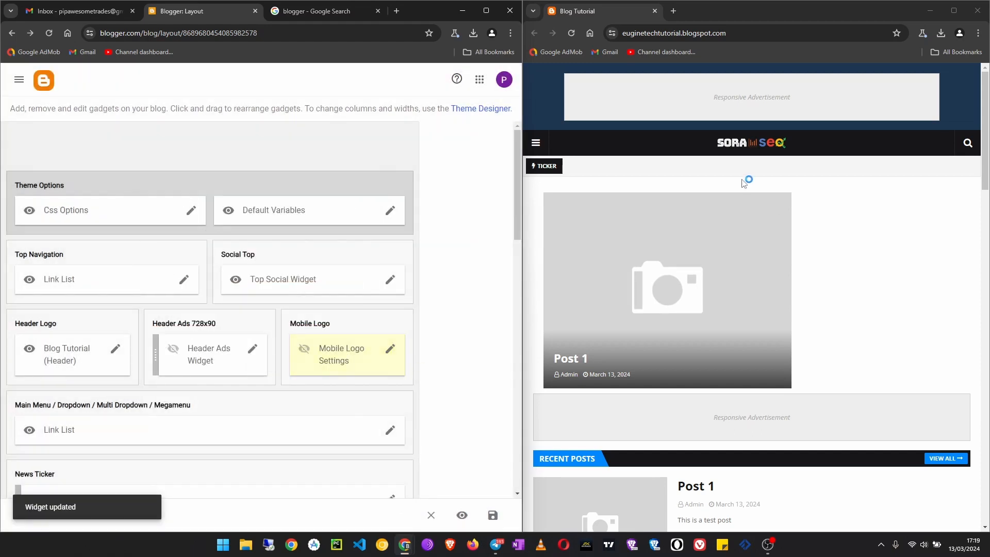
- Reload the live blog and examine its header, posts, sidebar widgets and footer
click(573, 33)
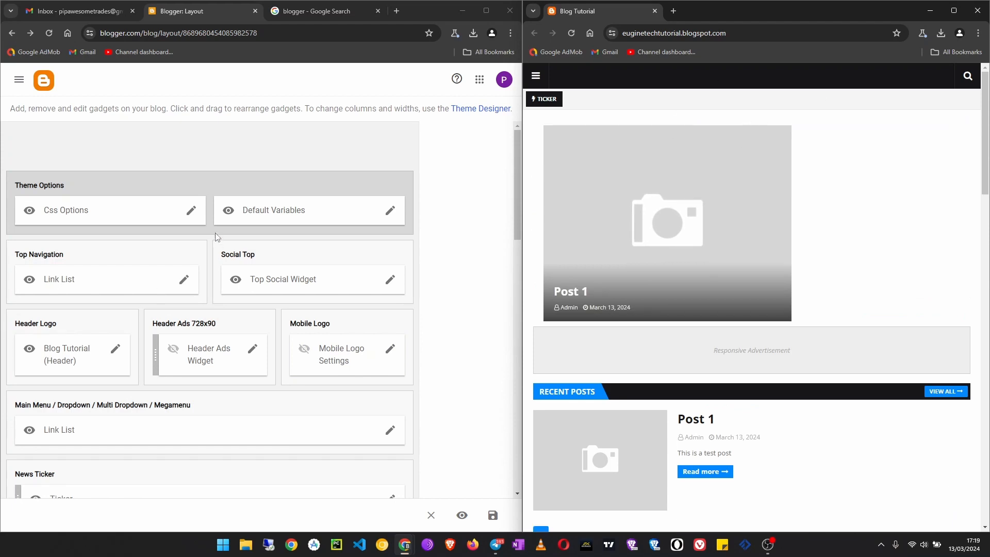
scroll(689, 247, down, 5)
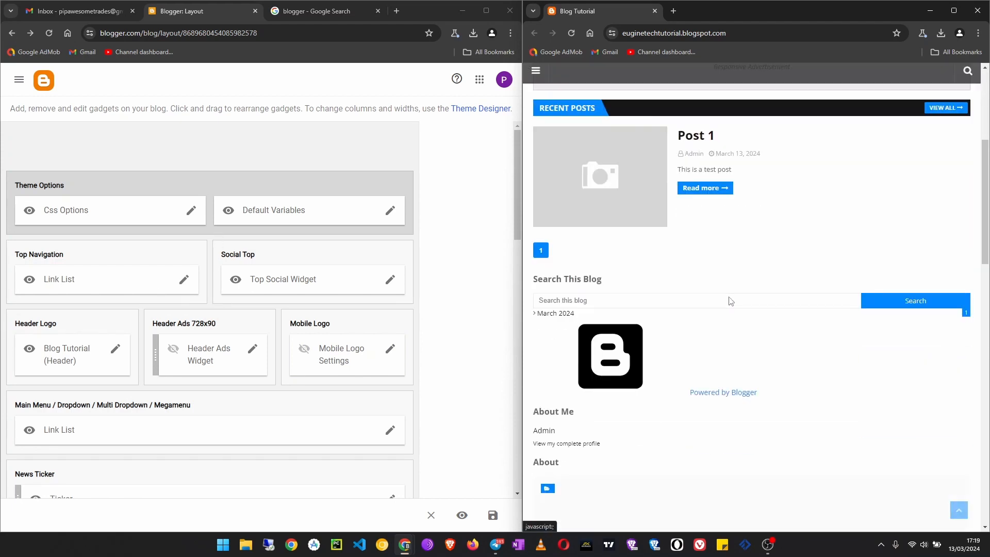
scroll(696, 292, up, 5)
scroll(696, 322, down, 15)
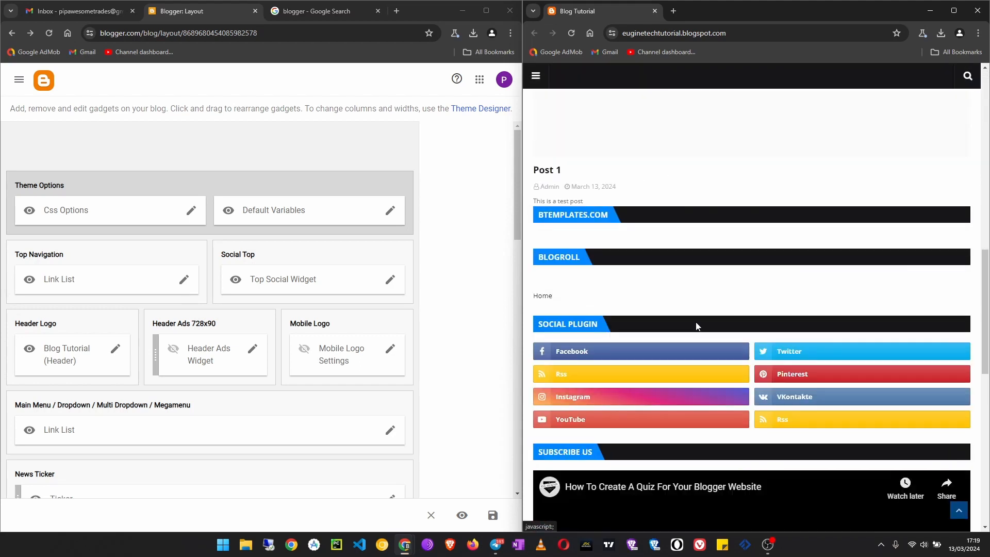
scroll(714, 331, down, 4)
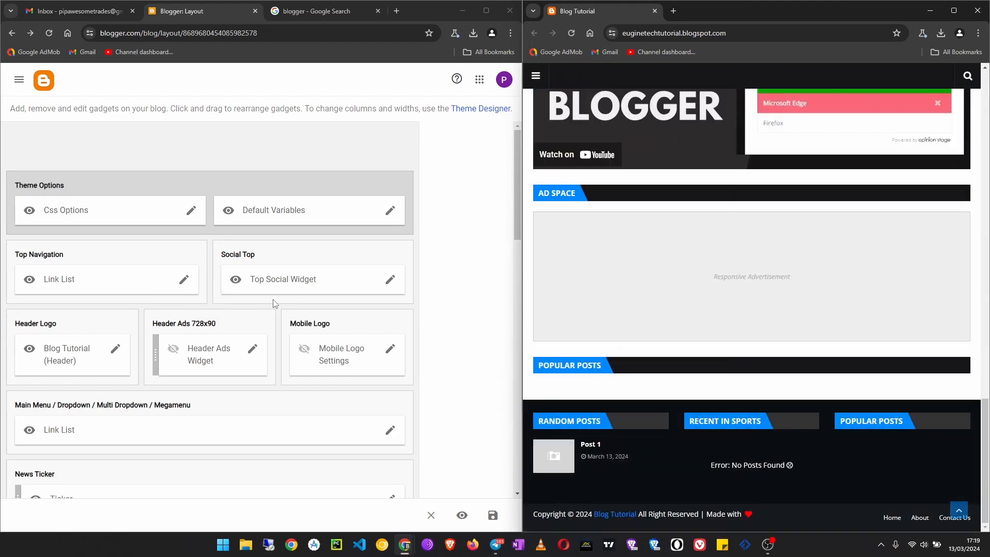
- Turn on "Shrink to fit" for the Blog Tutorial header logo image and save the widget
scroll(105, 250, down, 3)
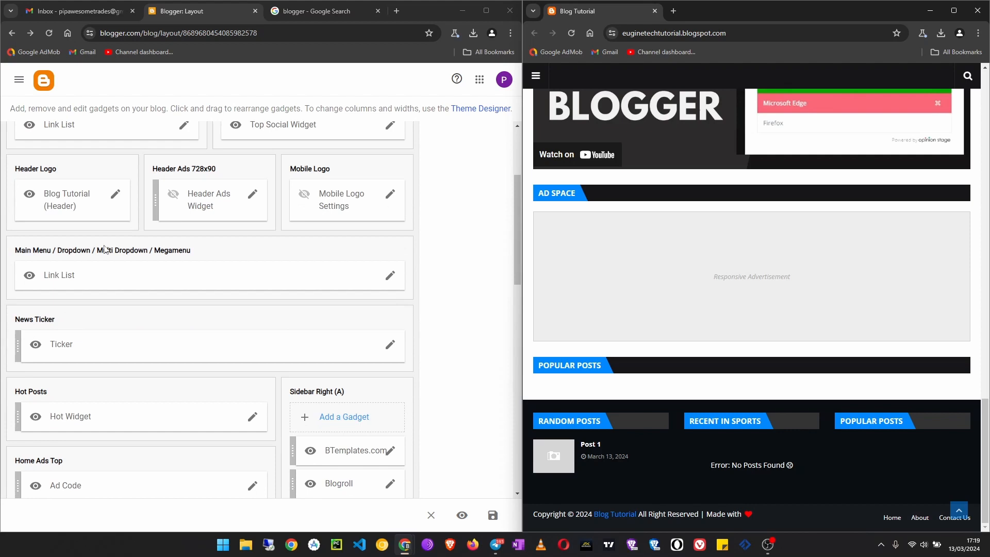
click(115, 195)
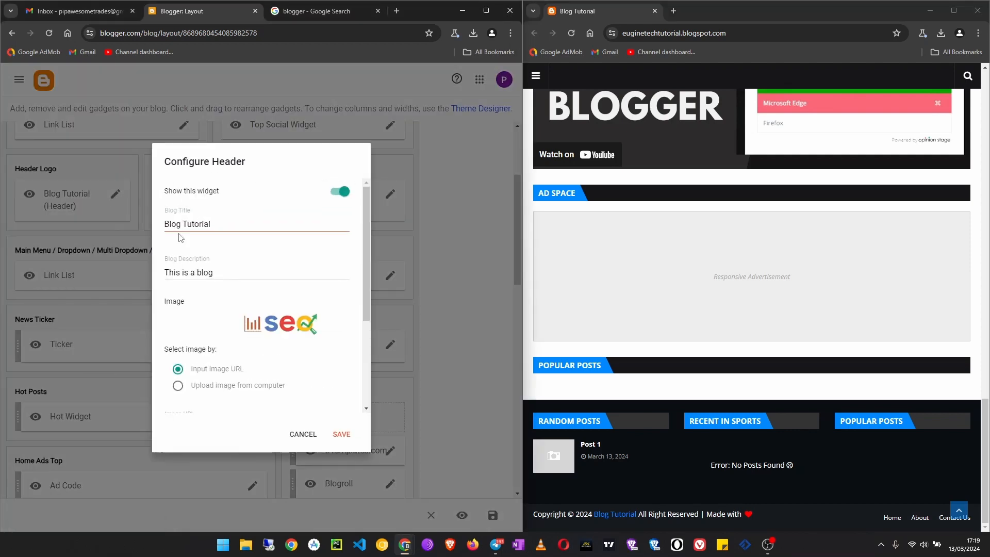
scroll(219, 324, down, 3)
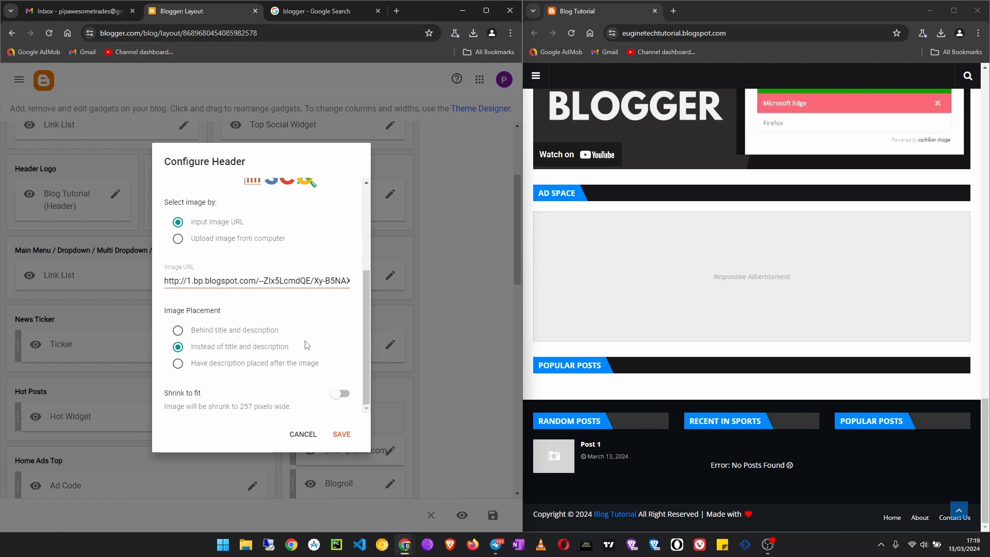
scroll(307, 344, up, 5)
scroll(306, 344, down, 5)
click(336, 396)
click(334, 435)
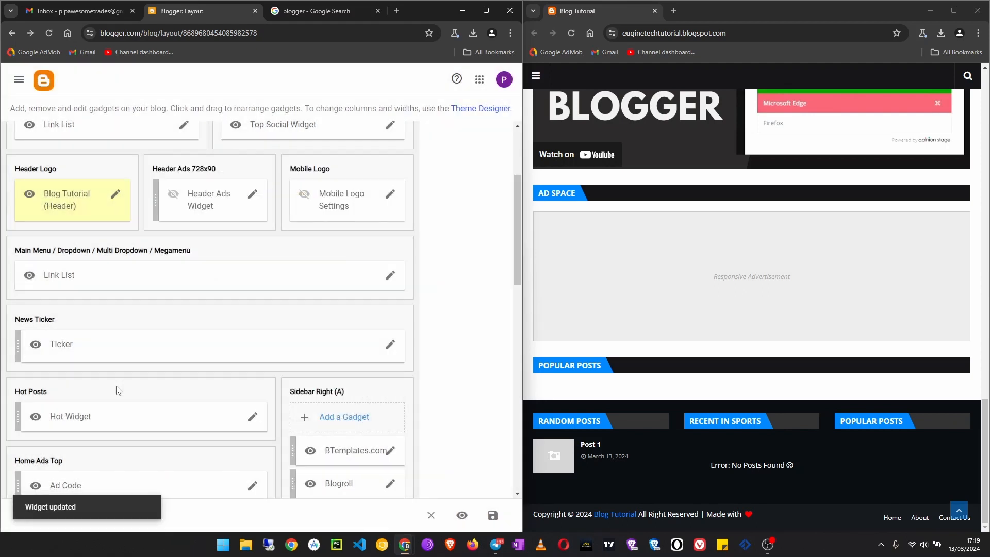
- Hide the Ad Code widget in Home Ads Top by disabling "Show this widget" and save it
scroll(127, 287, down, 1)
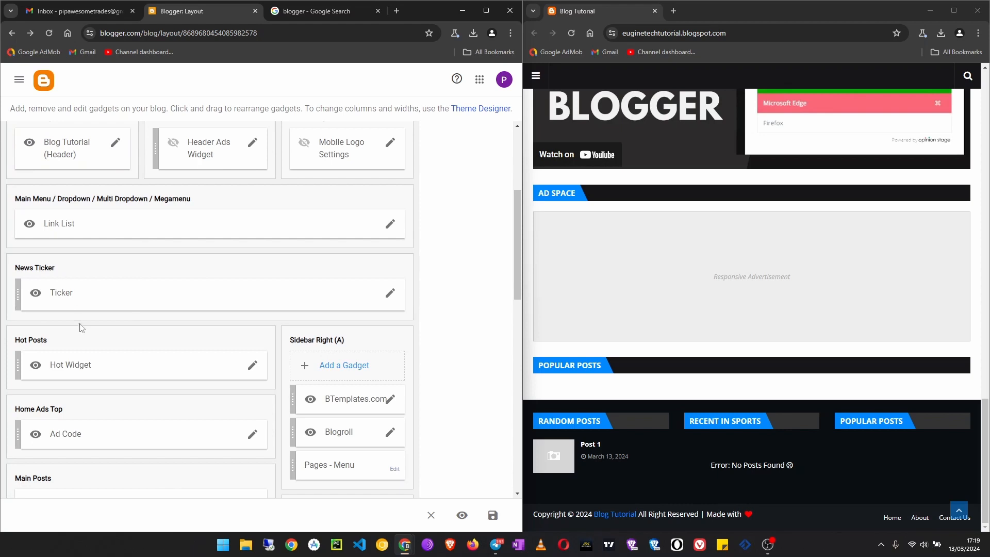
scroll(88, 330, down, 3)
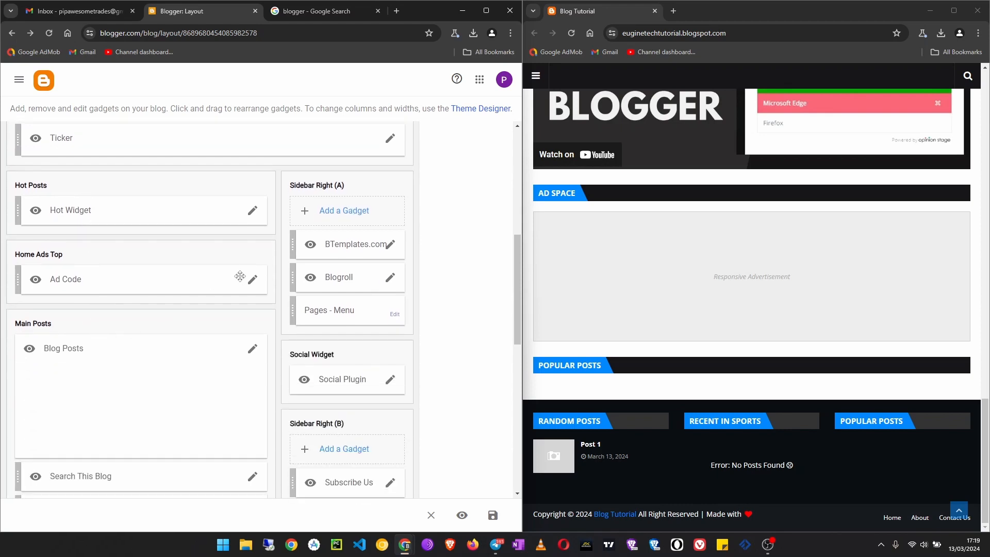
click(252, 282)
click(342, 193)
click(340, 436)
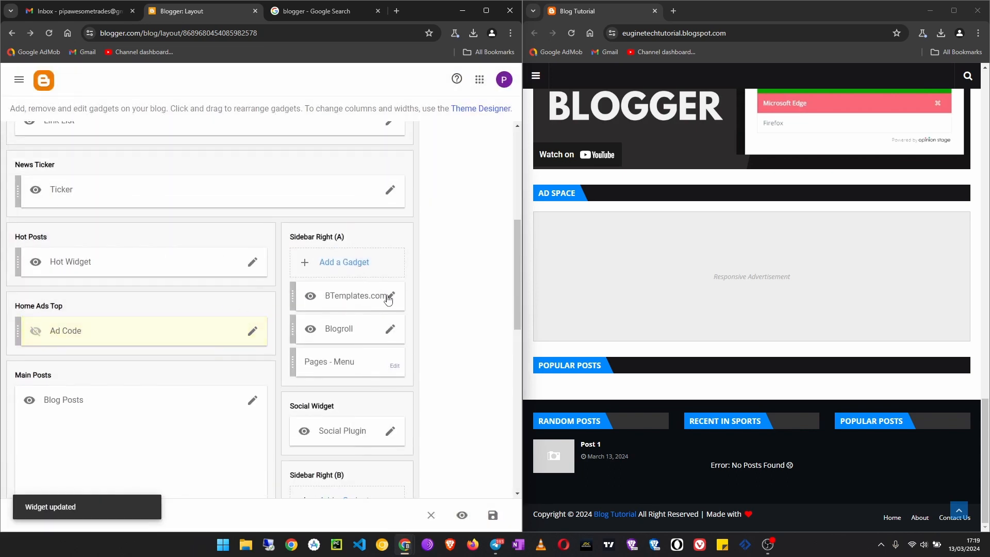
- Remove the BTemplates.com, Blogroll and Pages - Menu gadgets from Sidebar Right (A), confirming each removal
click(383, 296)
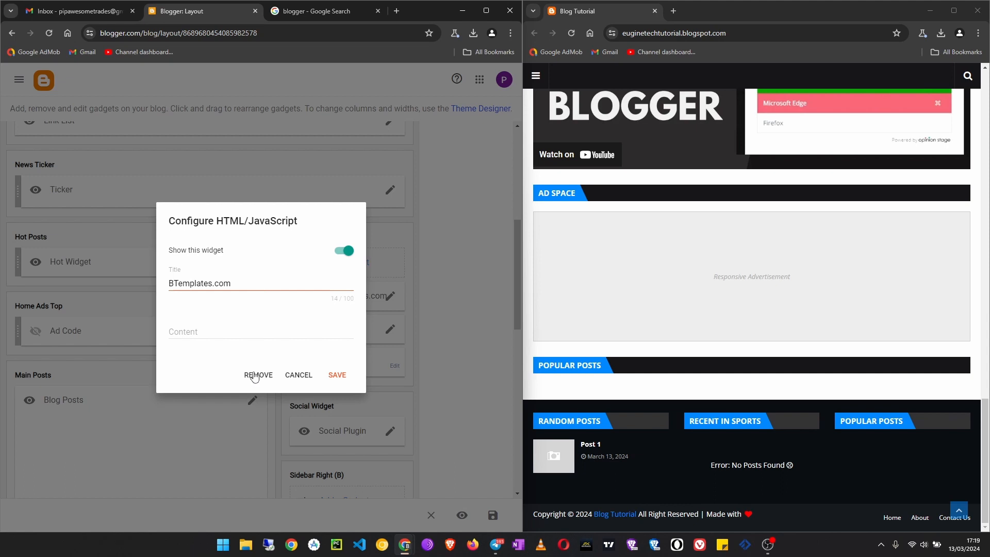
click(255, 376)
click(331, 328)
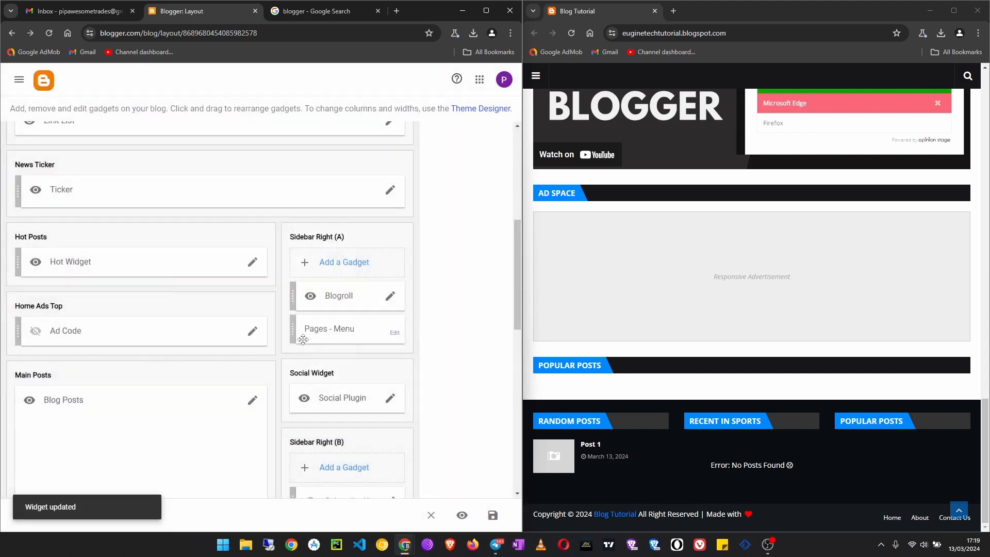
click(388, 301)
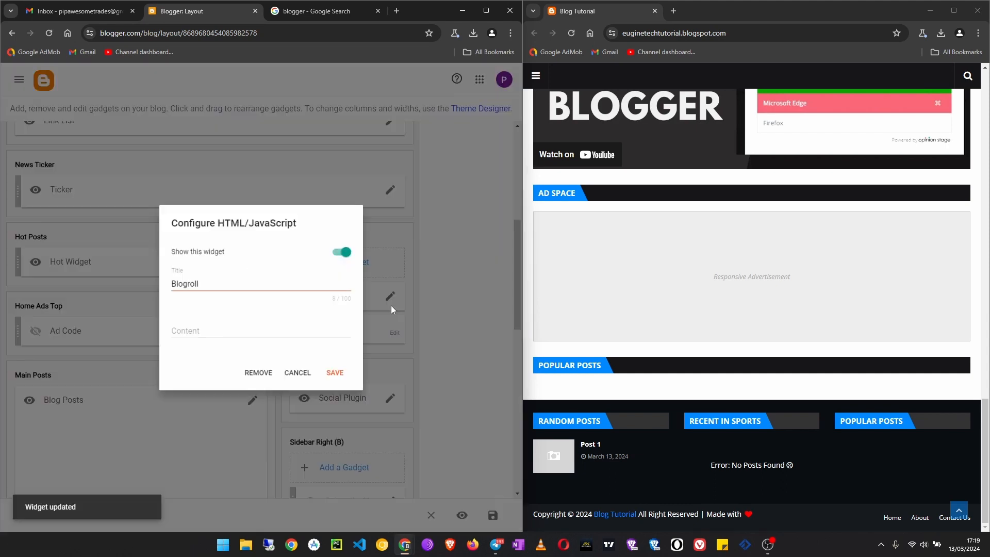
click(260, 376)
click(330, 330)
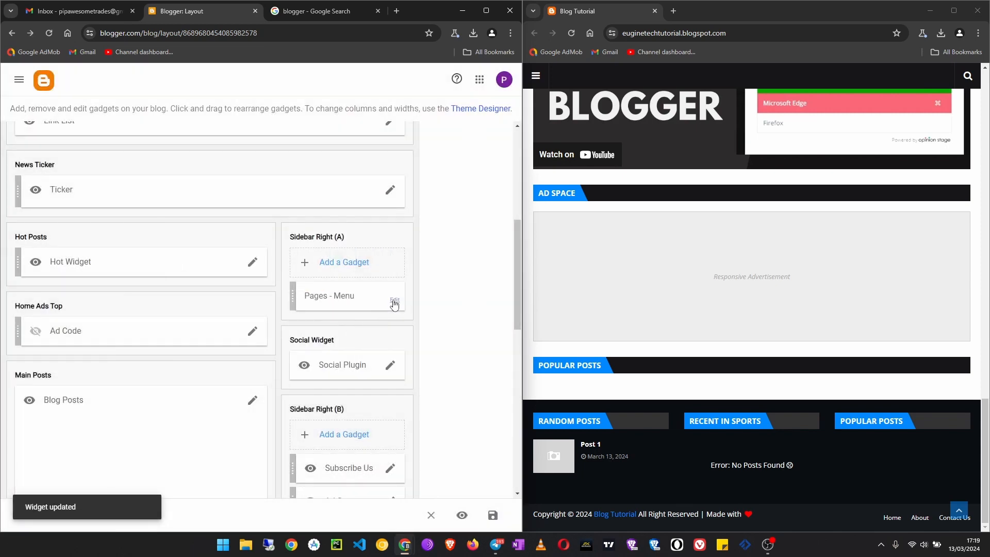
click(395, 301)
click(277, 401)
click(324, 324)
scroll(111, 291, up, 2)
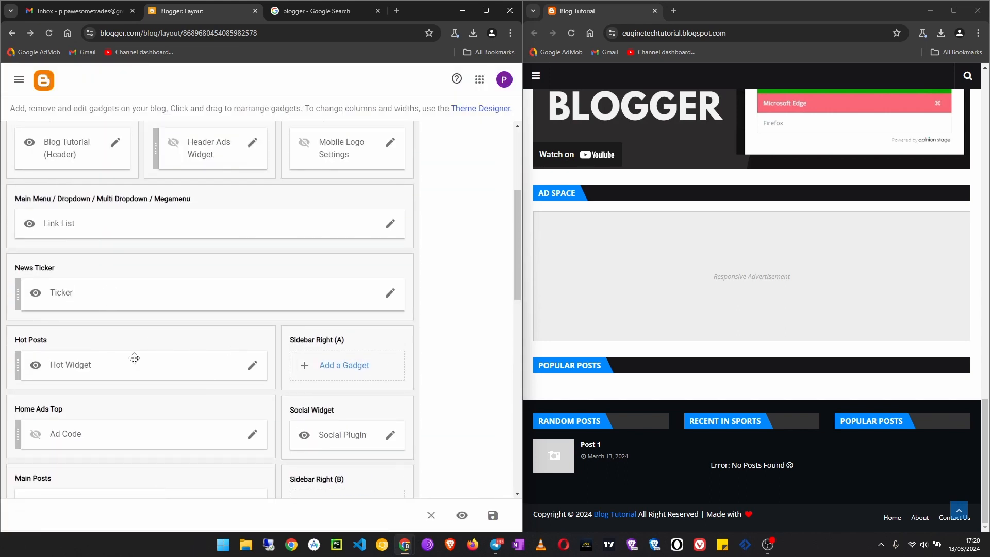
scroll(95, 298, up, 1)
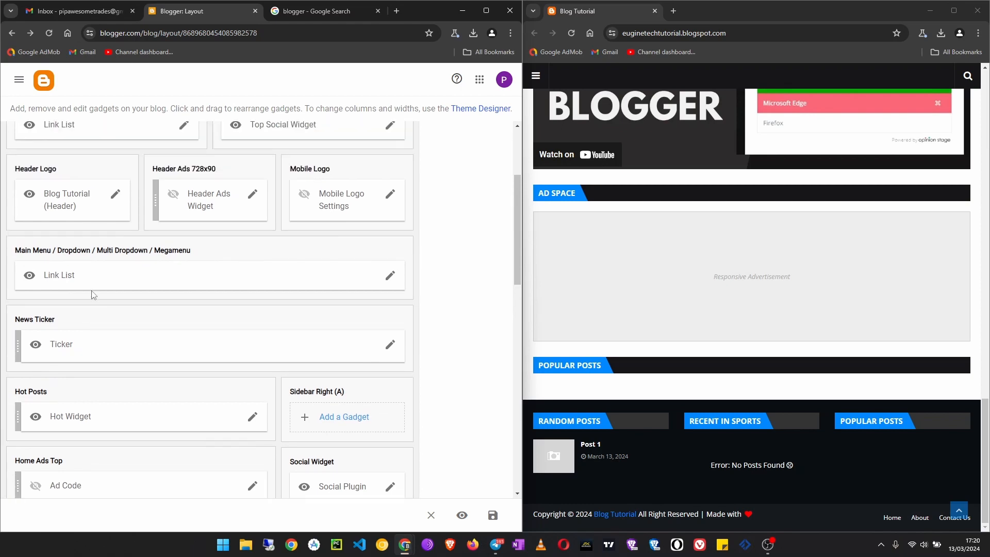
scroll(94, 297, up, 3)
scroll(97, 305, down, 3)
scroll(256, 305, down, 5)
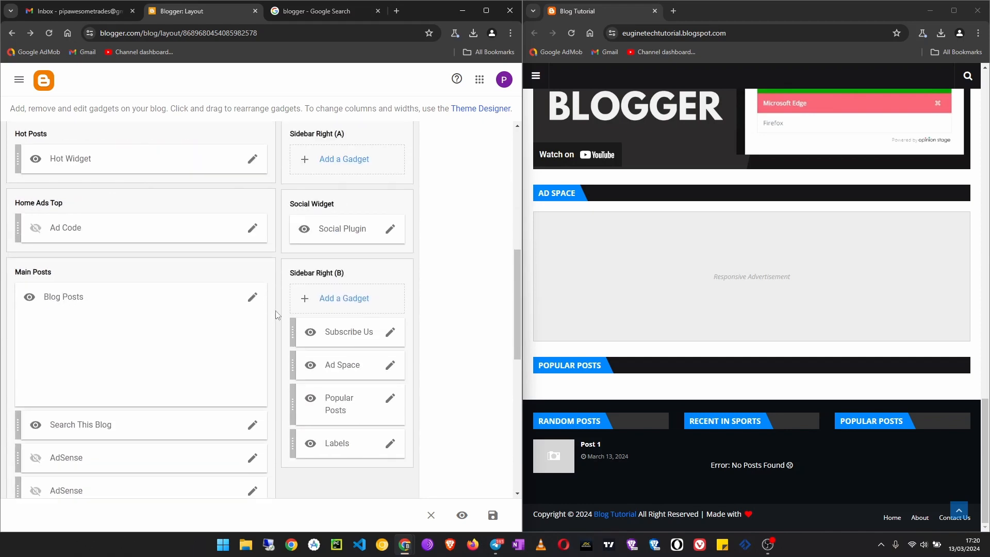
click(391, 230)
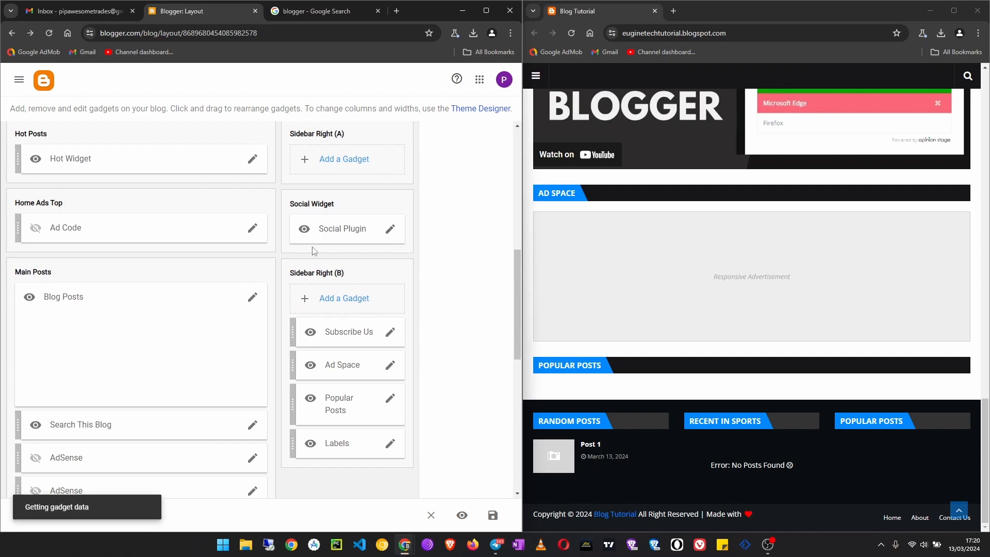
scroll(215, 338, down, 2)
scroll(215, 338, down, 1)
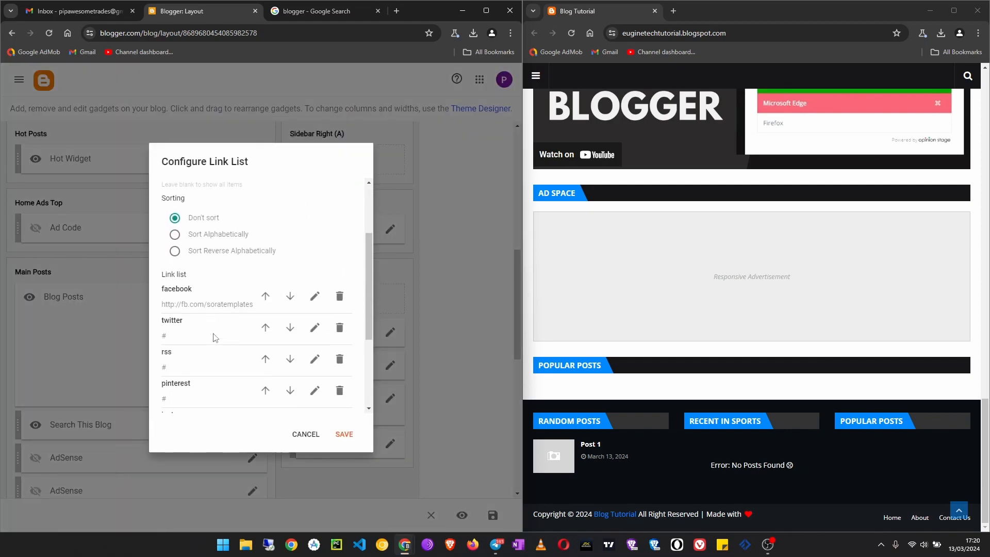
scroll(217, 316, down, 1)
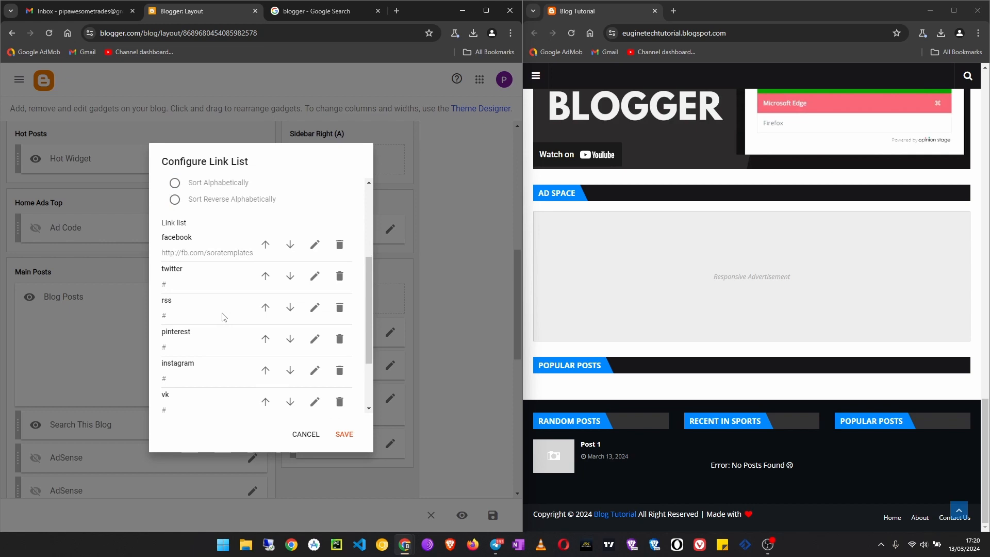
click(315, 244)
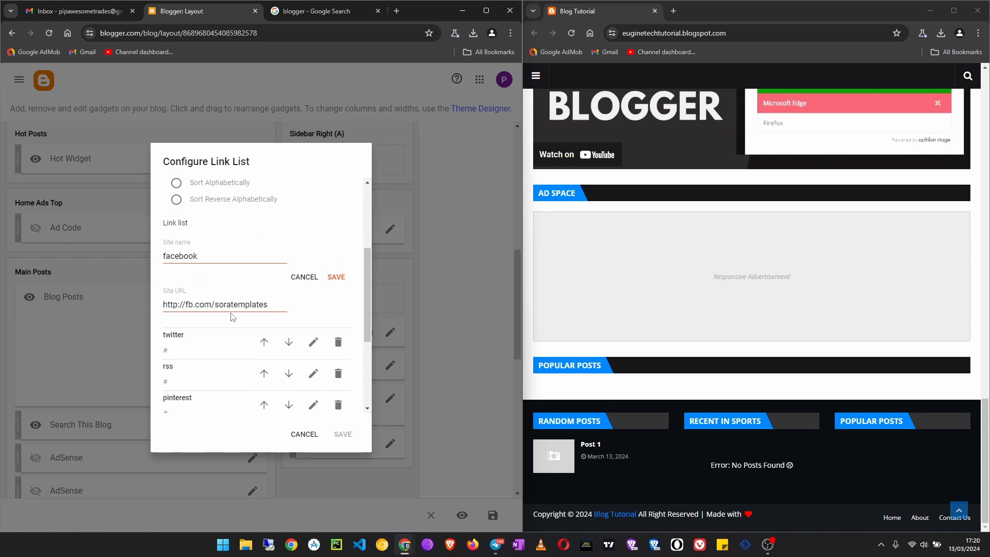
drag(268, 305, 218, 305)
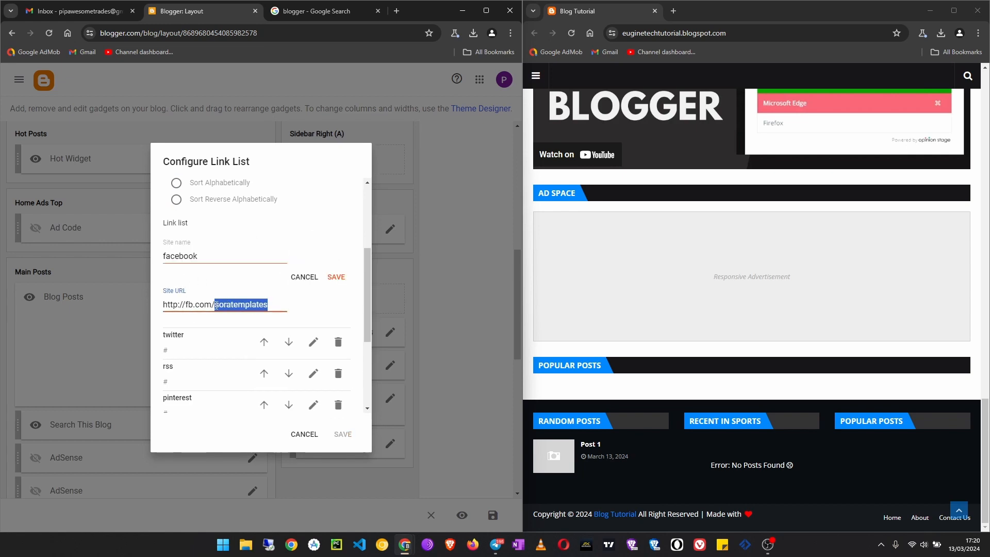
text(eugine)
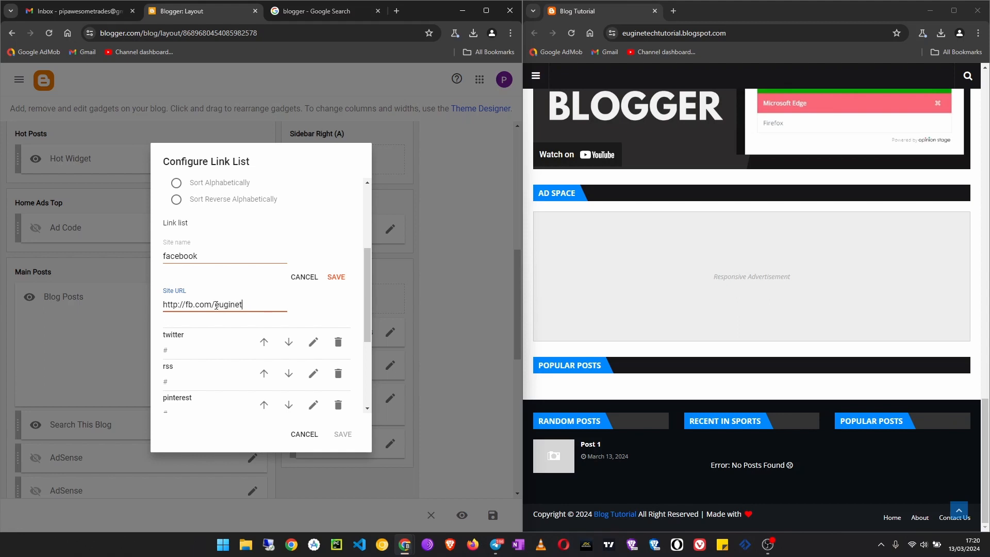
text(tech)
click(336, 277)
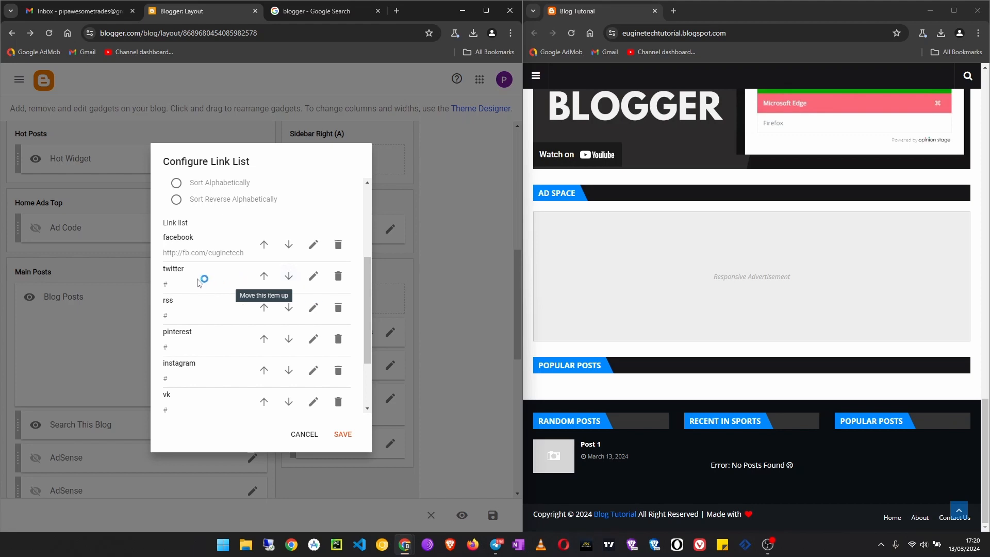
- Replace the twitter entry's site name with the Twitter profile URL and save the entry
click(313, 276)
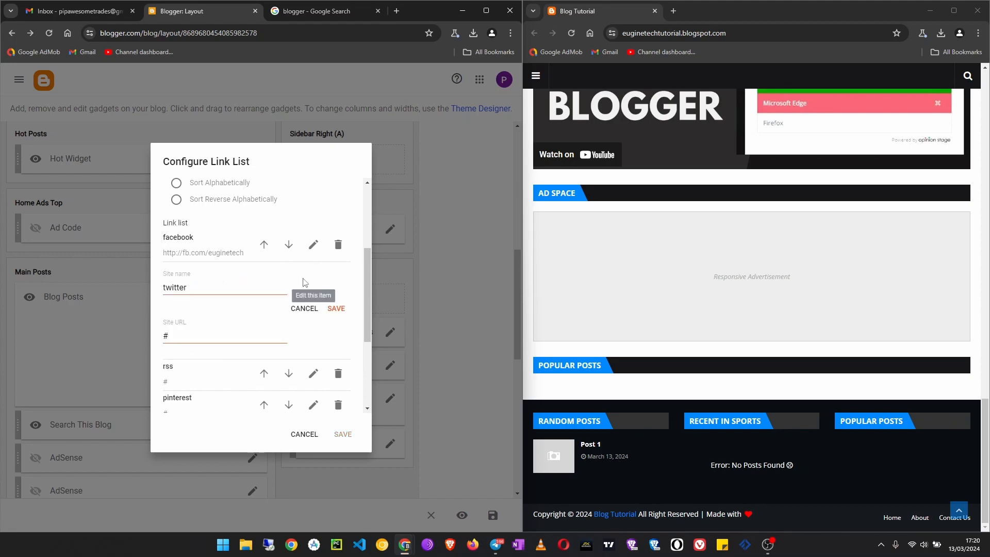
click(209, 288)
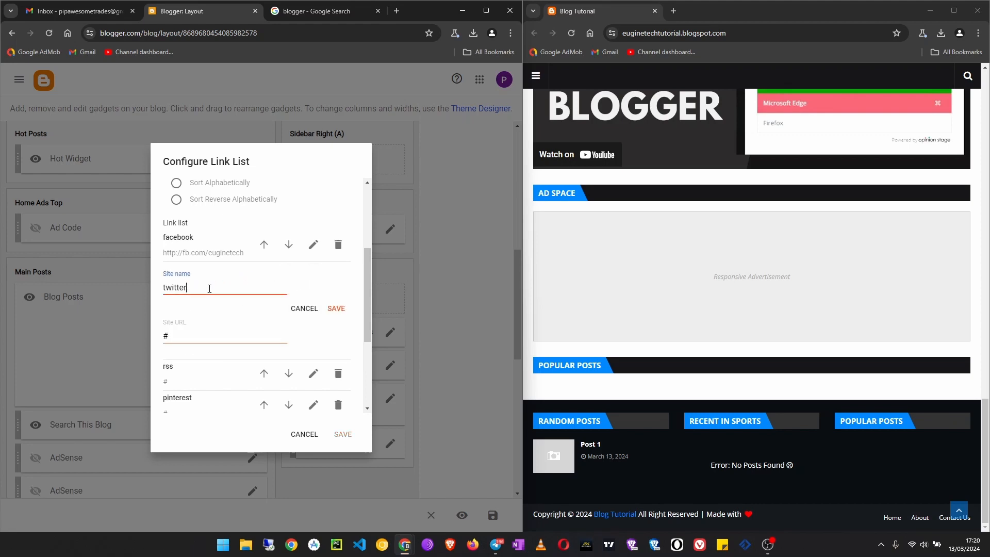
key(BackSpace)
key(BackSpace)
key(BackSpace)
key(BackSpace)
key(BackSpace)
key(BackSpace)
text(h)
click(336, 308)
- Delete both rss entries and the pinterest, instagram and vk entries from the Social Plugin link list
scroll(186, 326, down, 1)
scroll(187, 326, down, 1)
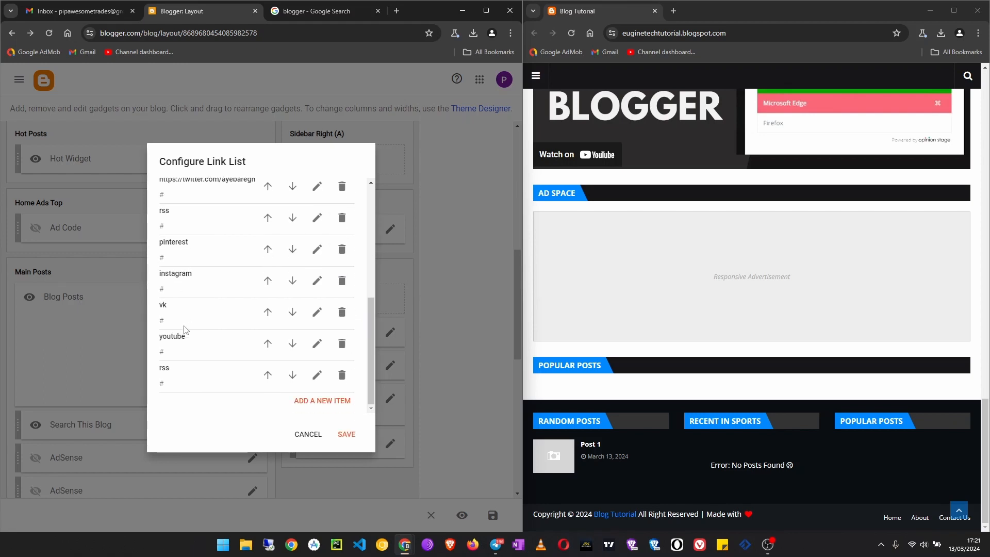
scroll(175, 323, up, 2)
click(342, 321)
click(342, 320)
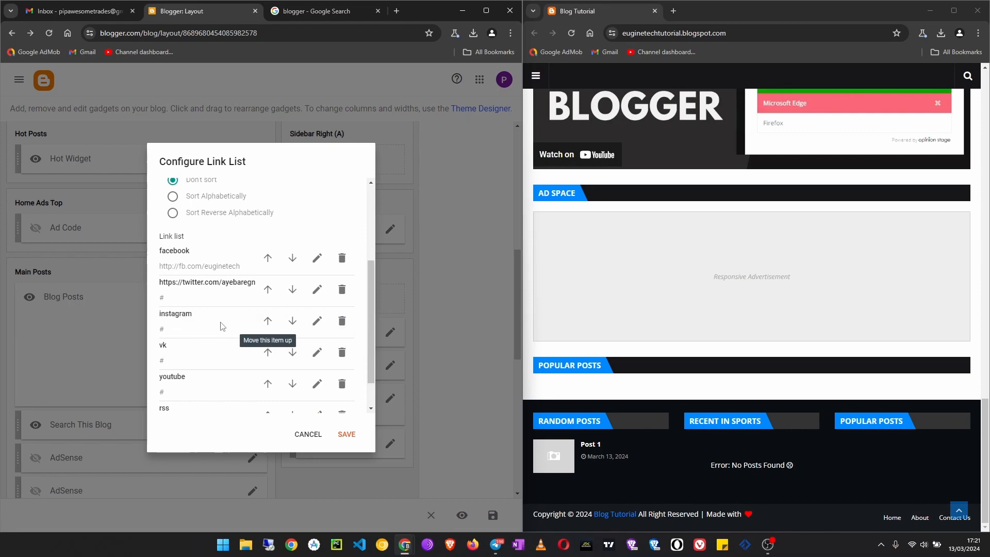
click(342, 321)
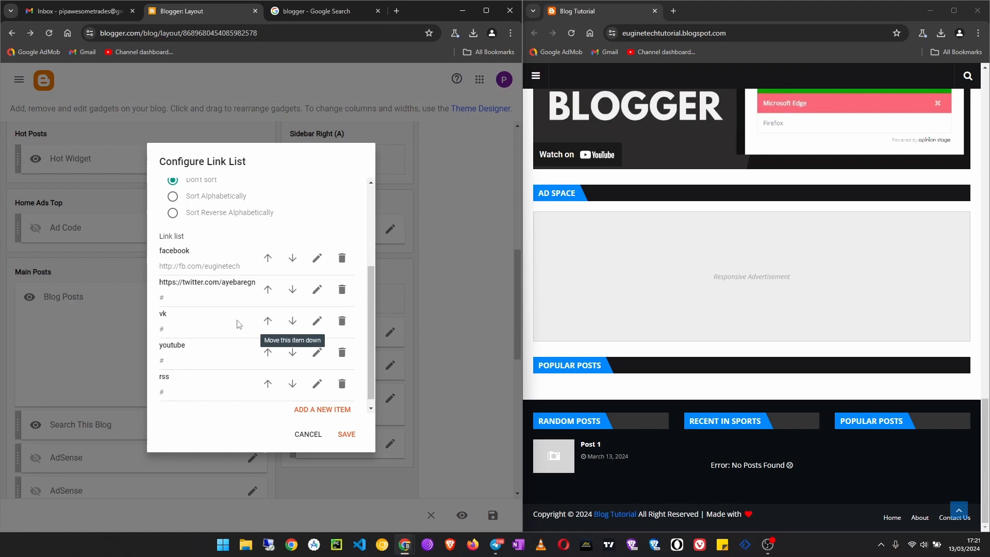
click(342, 321)
click(342, 375)
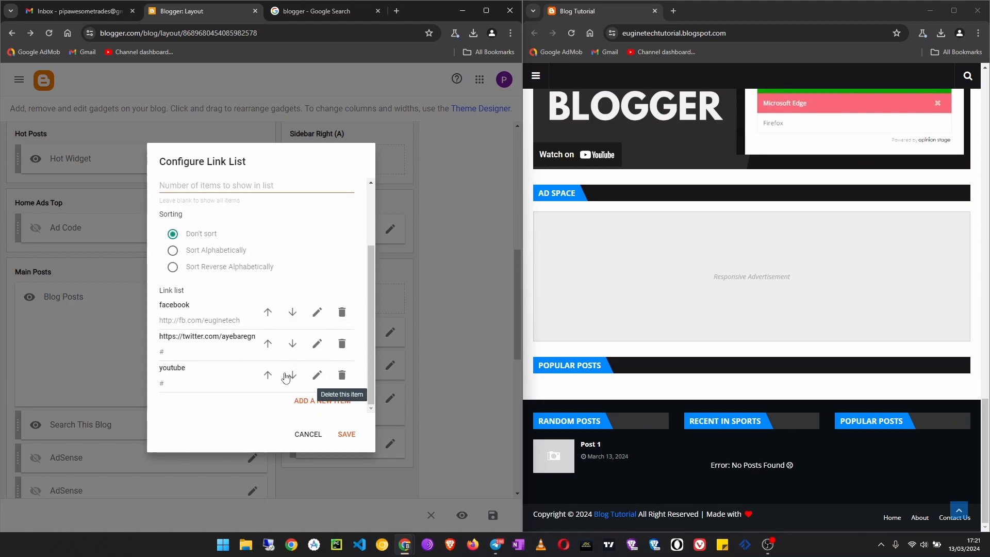
click(317, 376)
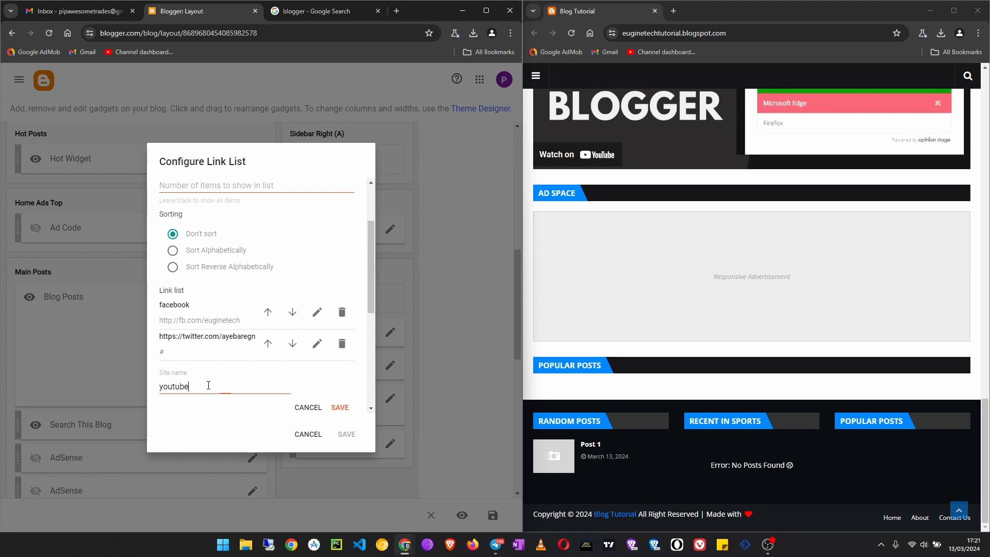
drag(208, 385, 102, 392)
text(htt)
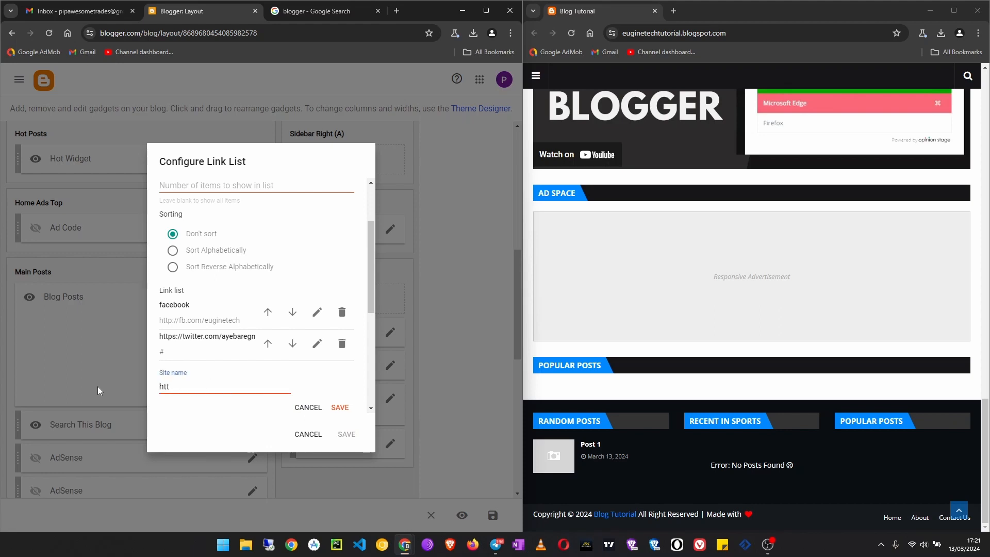
text(ps://youtube.com/)
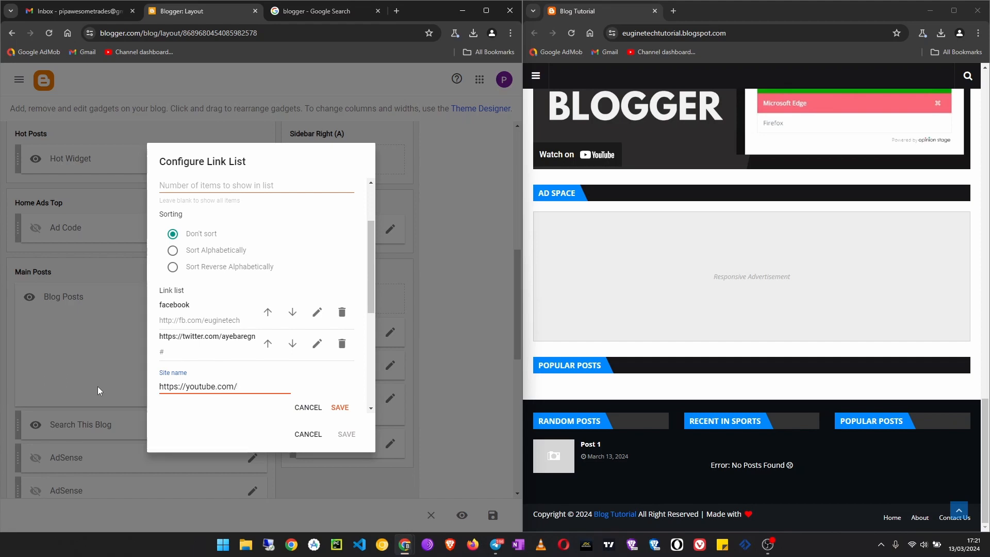
text(c/euginetechug)
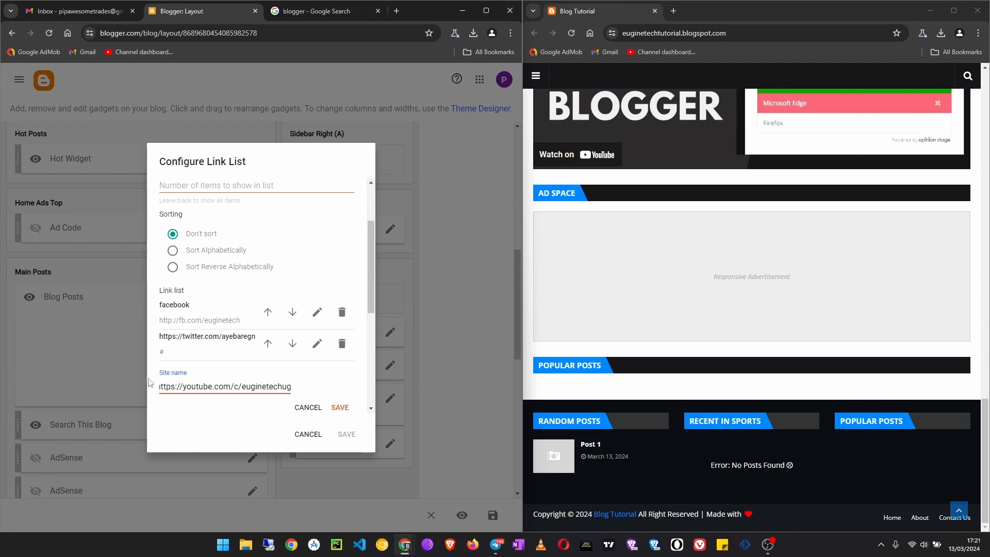
scroll(169, 372, down, 2)
click(341, 306)
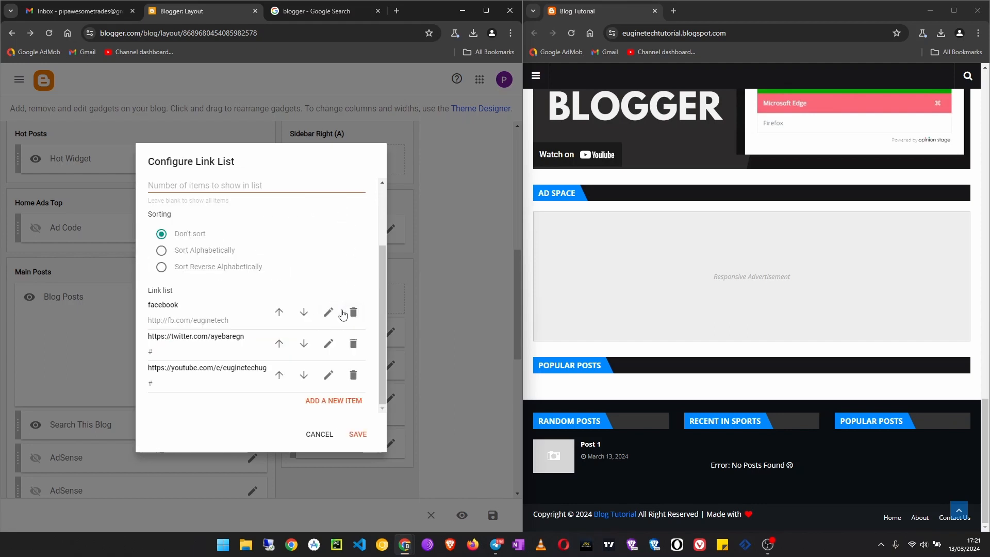
click(358, 435)
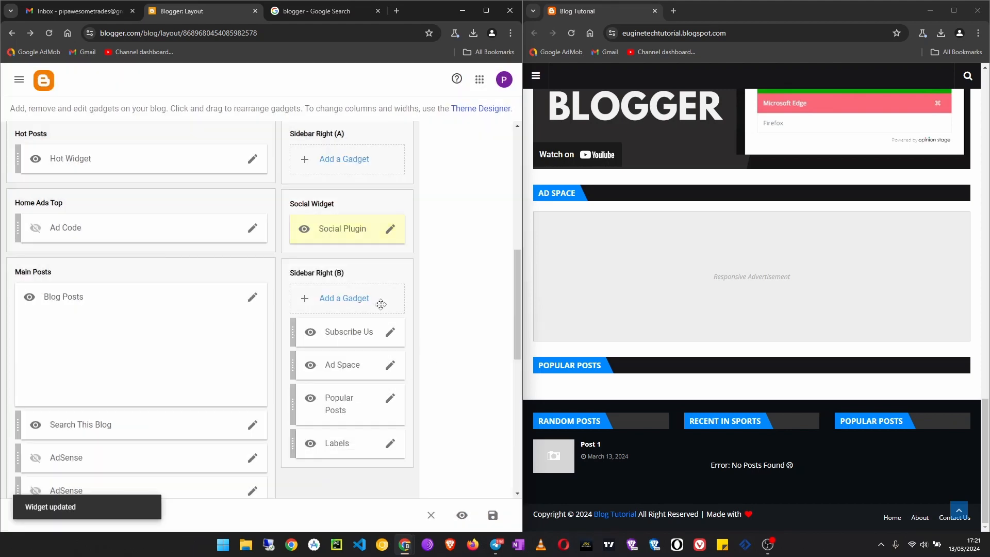
- Remove the Subscribe Us and Ad Space gadgets from Sidebar Right (B), confirming each removal
scroll(315, 319, down, 2)
scroll(290, 280, up, 4)
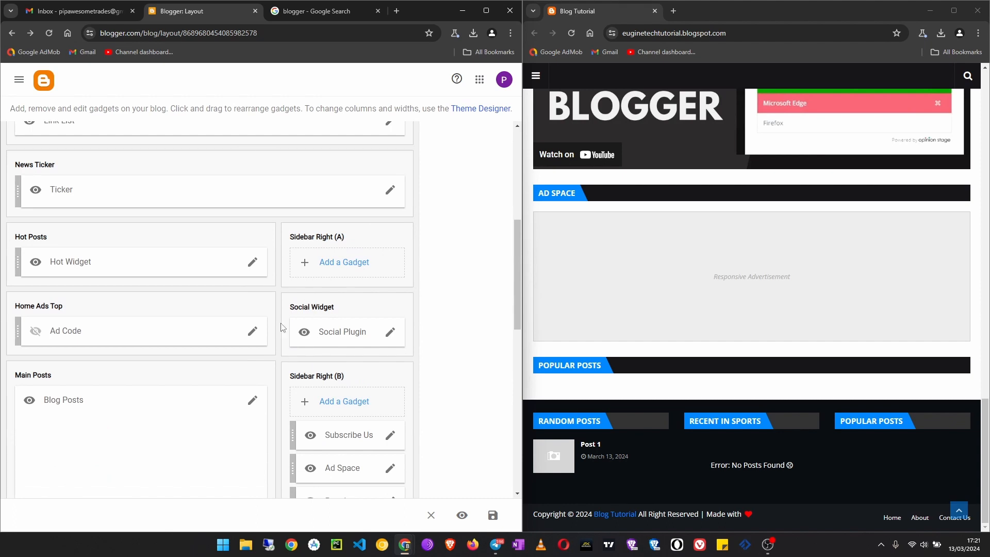
scroll(282, 327, down, 3)
click(389, 281)
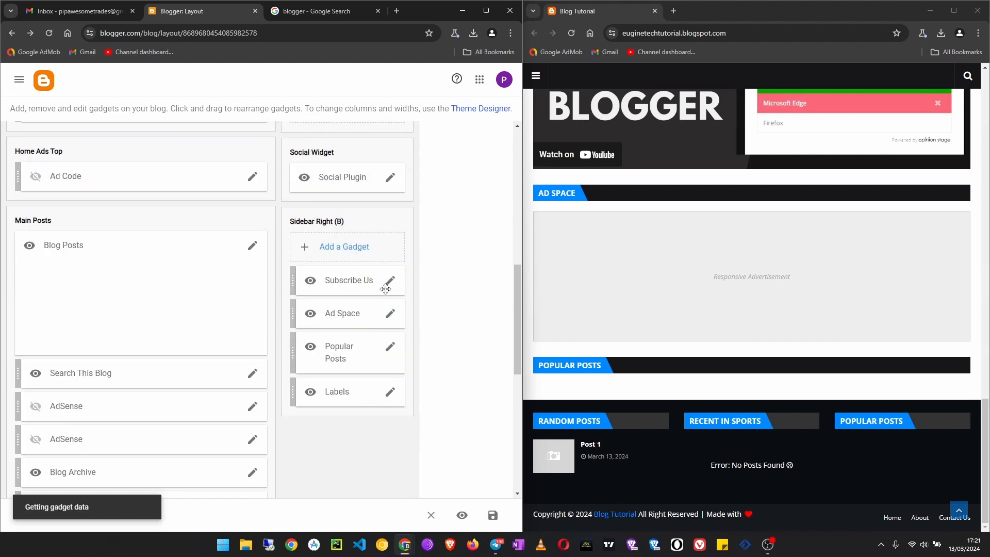
scroll(262, 322, down, 4)
scroll(262, 323, up, 4)
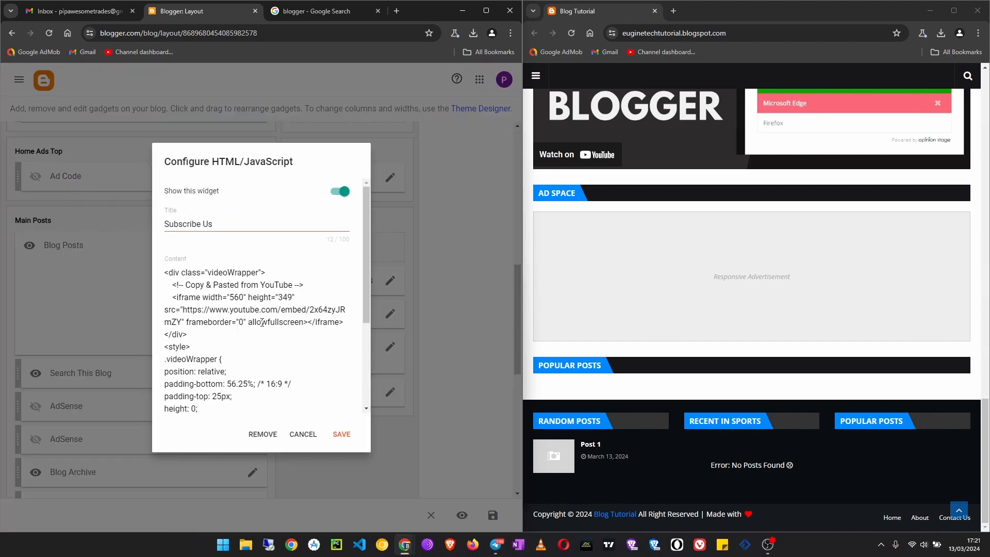
click(262, 434)
click(330, 328)
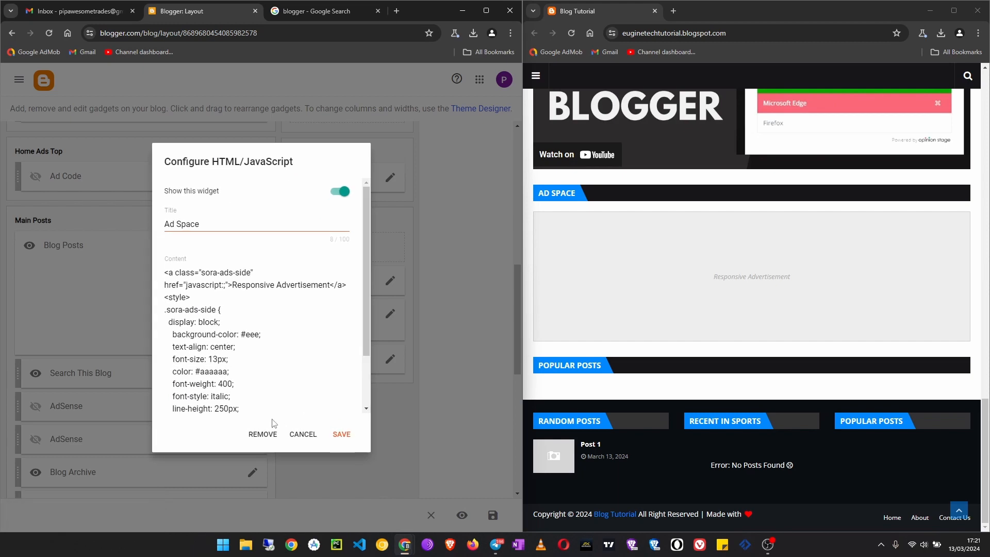
click(252, 437)
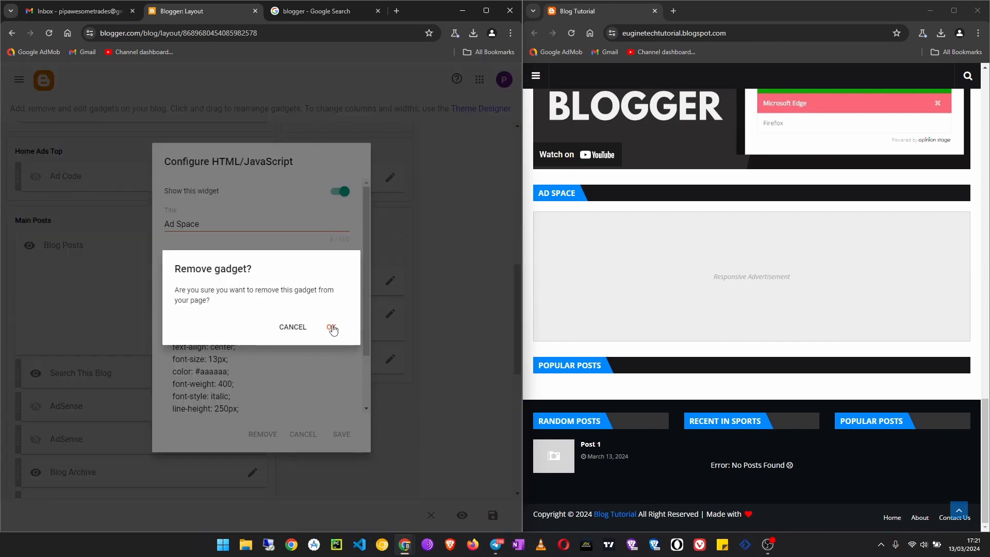
click(330, 328)
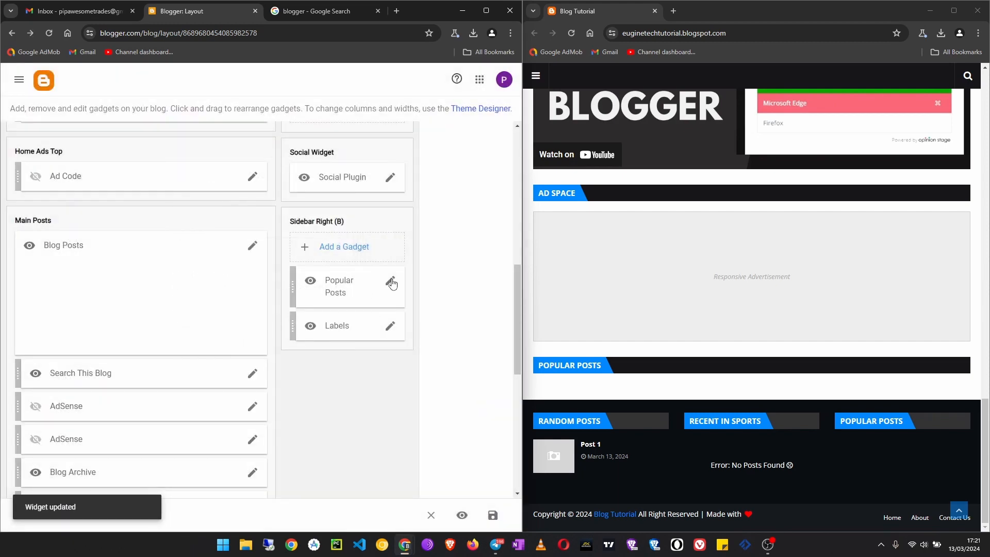
- Configure the Labels gadget in Sidebar Right (B) with Cloud display and All Labels shown, and save it
click(391, 325)
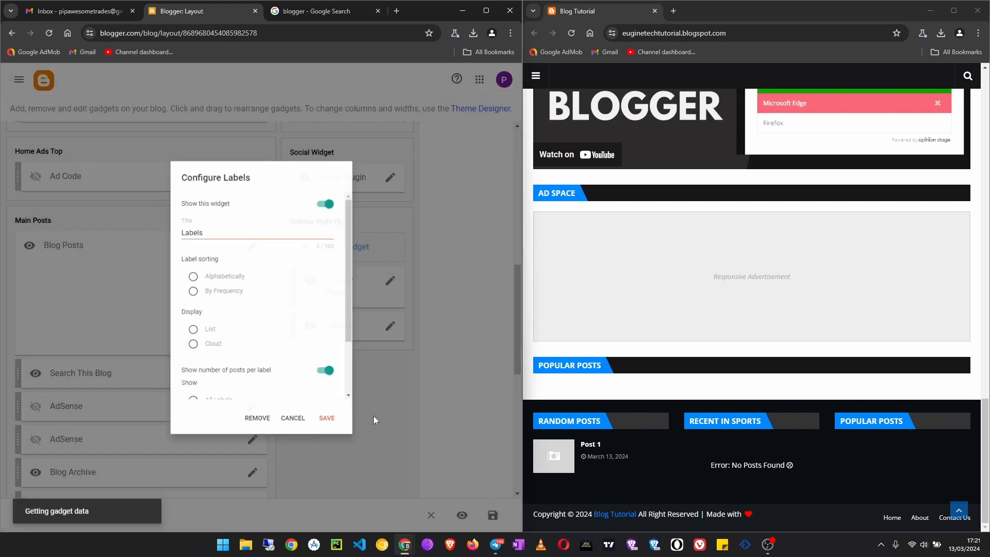
scroll(215, 290, down, 2)
click(185, 269)
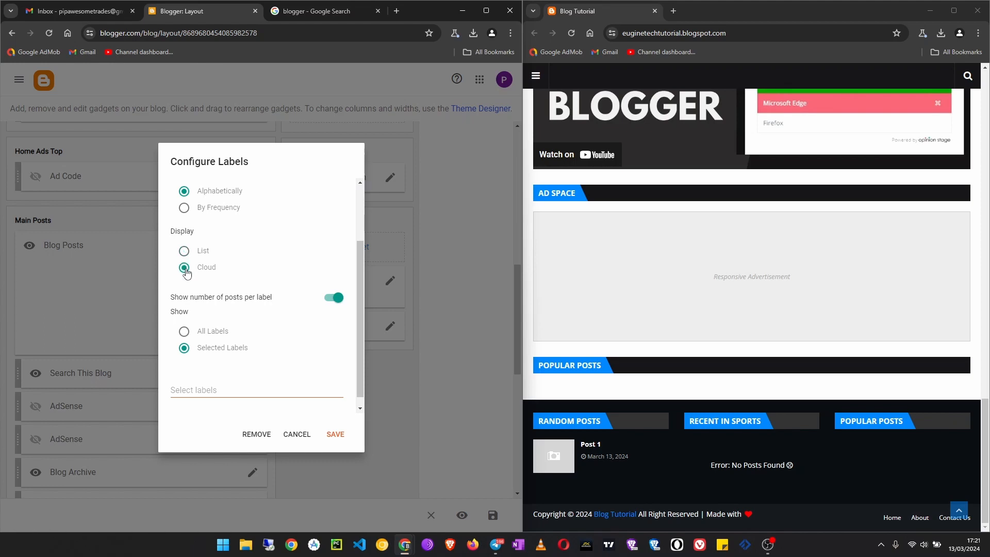
scroll(246, 361, up, 1)
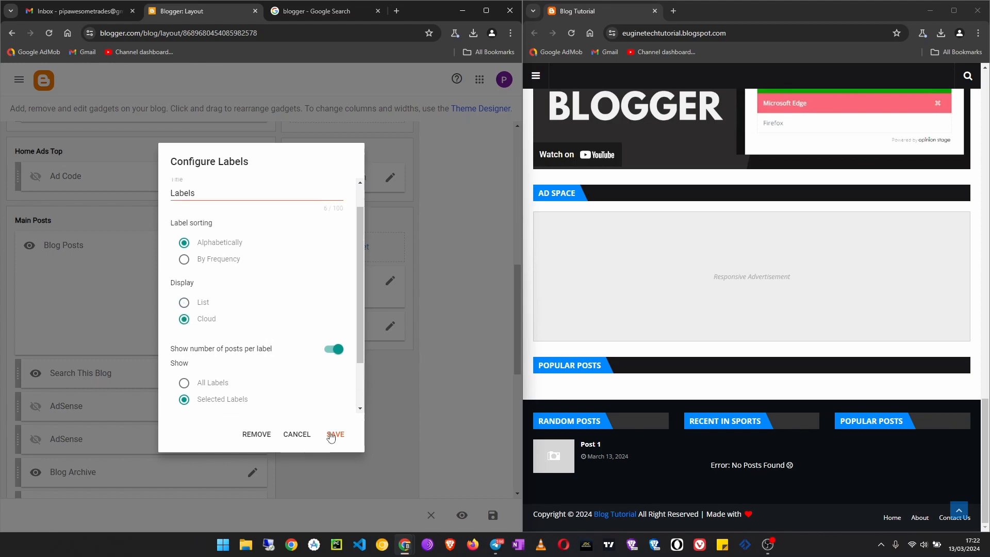
click(184, 384)
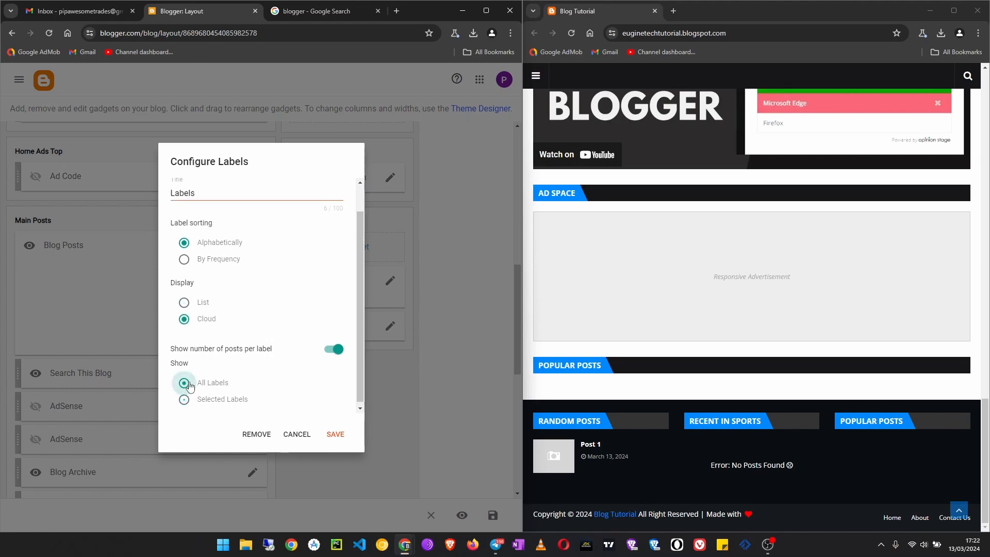
click(335, 436)
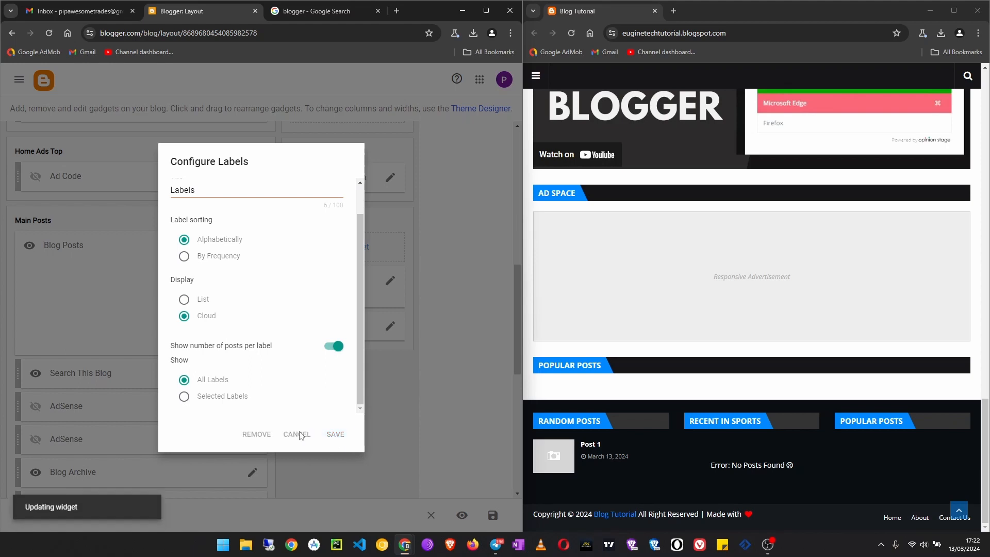
- Open the Blog Posts gadget in the Main Posts section for editing
scroll(409, 356, down, 3)
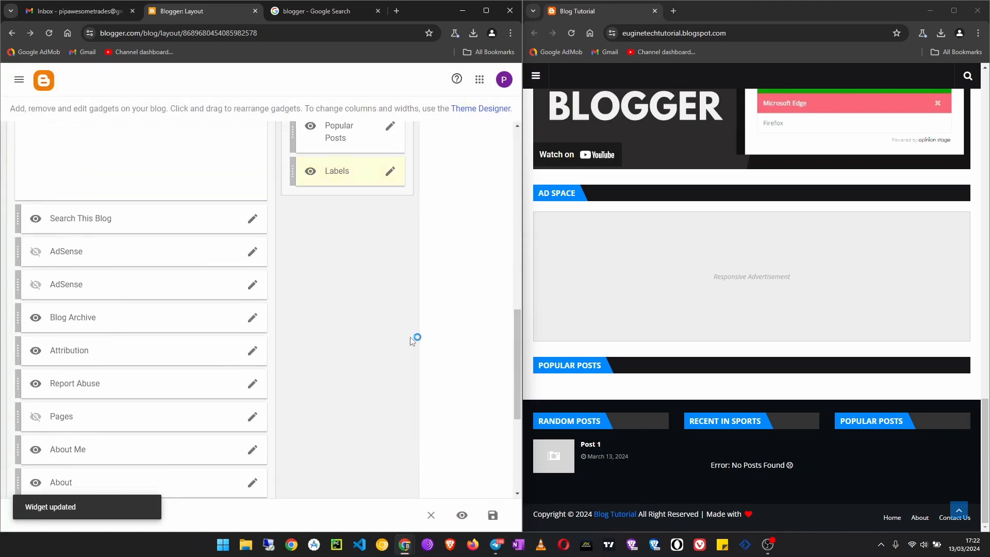
scroll(407, 338, up, 4)
scroll(262, 304, down, 2)
scroll(221, 294, up, 2)
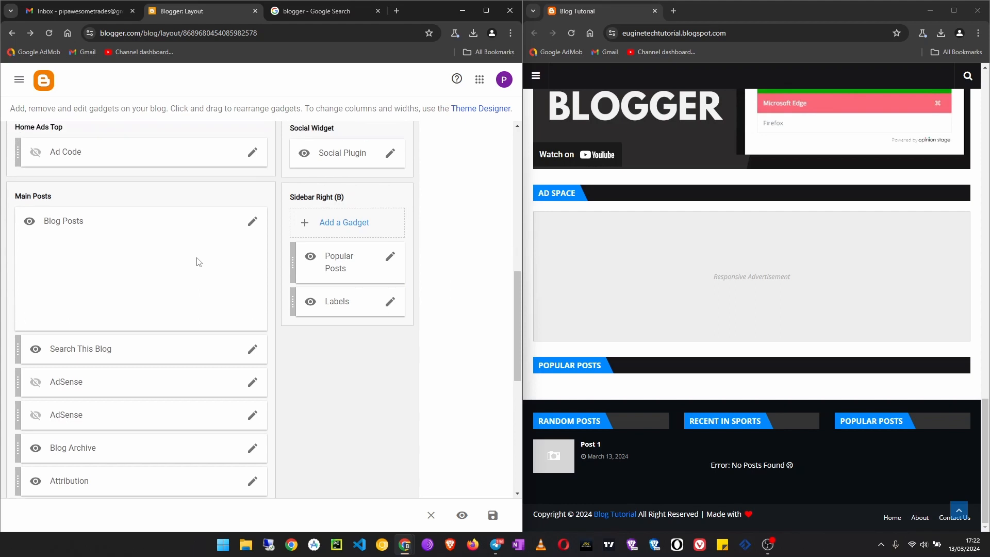
scroll(193, 255, up, 1)
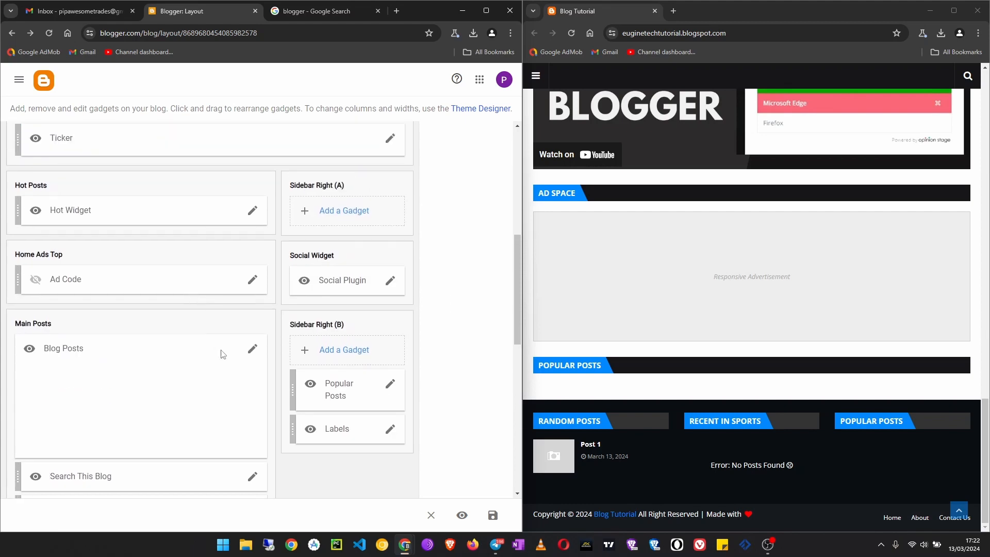
click(251, 349)
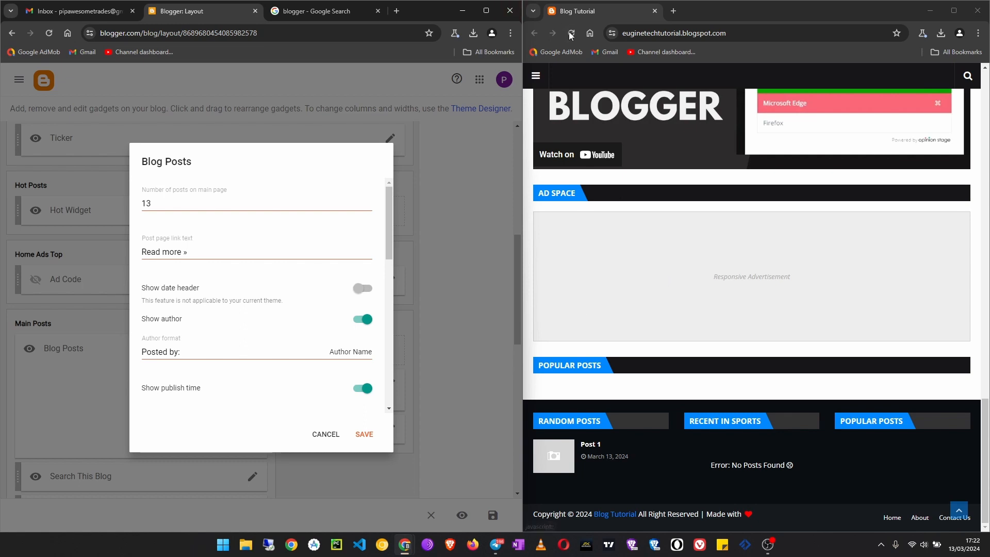
- Check the live blog preview, open blog.euginetech.com in a new browser tab, and examine how its recent posts are laid out
click(624, 310)
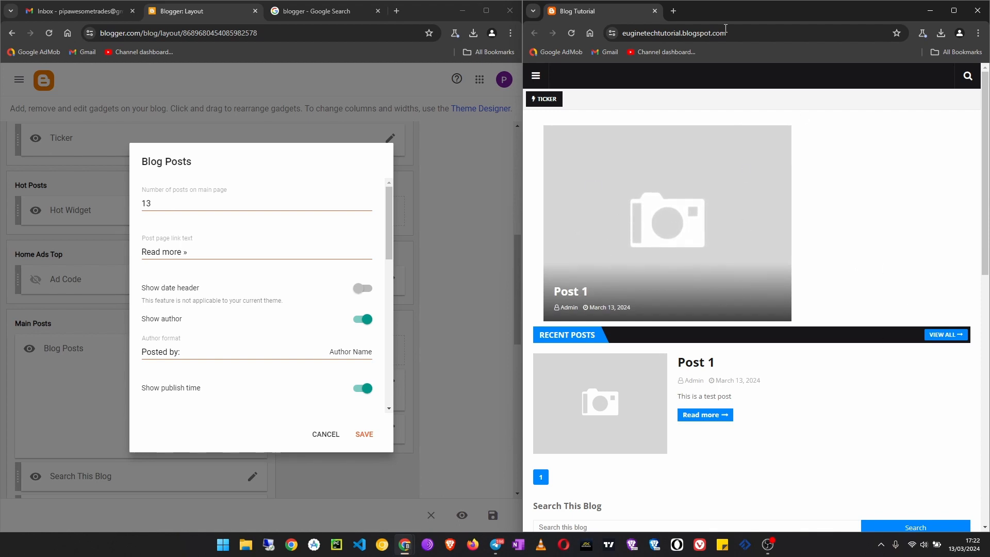
click(673, 11)
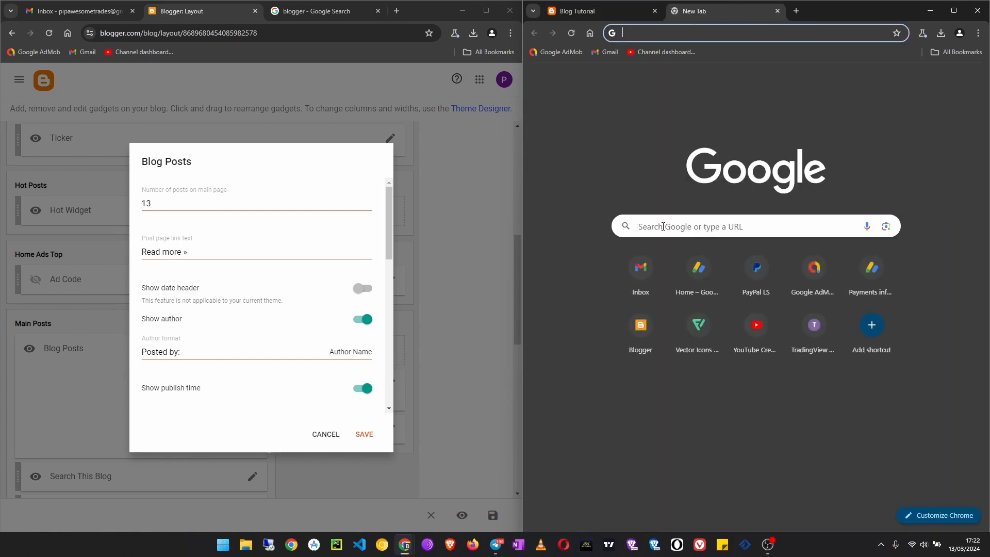
text(blog)
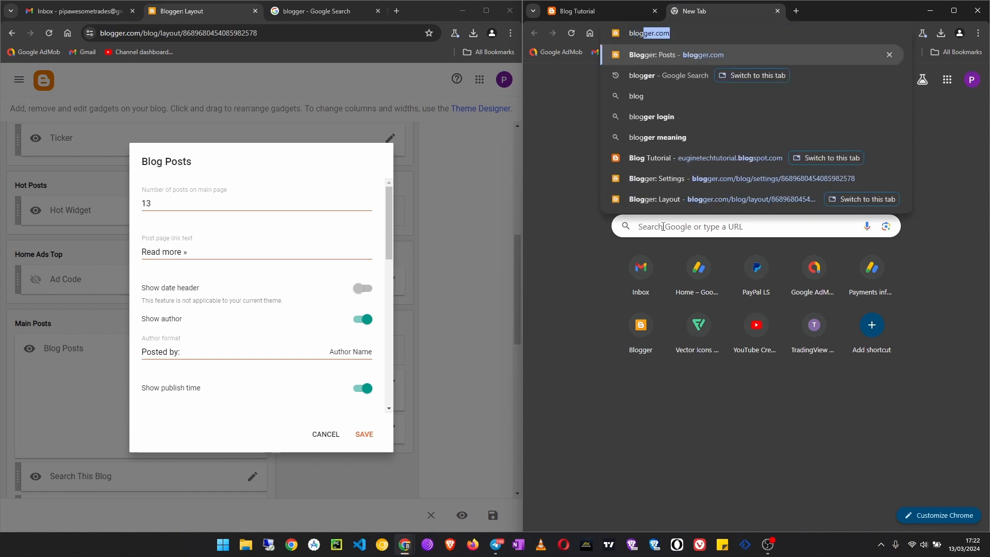
text(.)
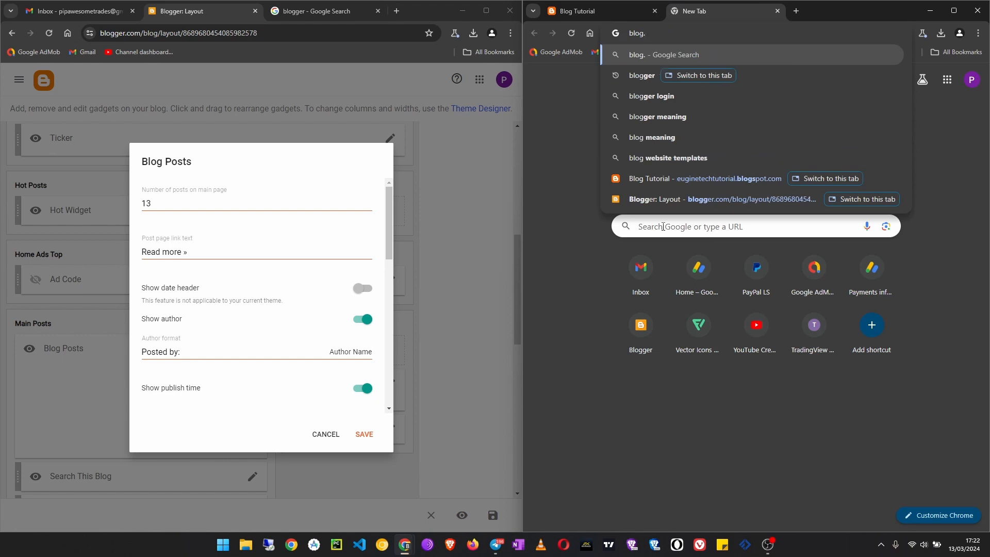
text(euginetech.)
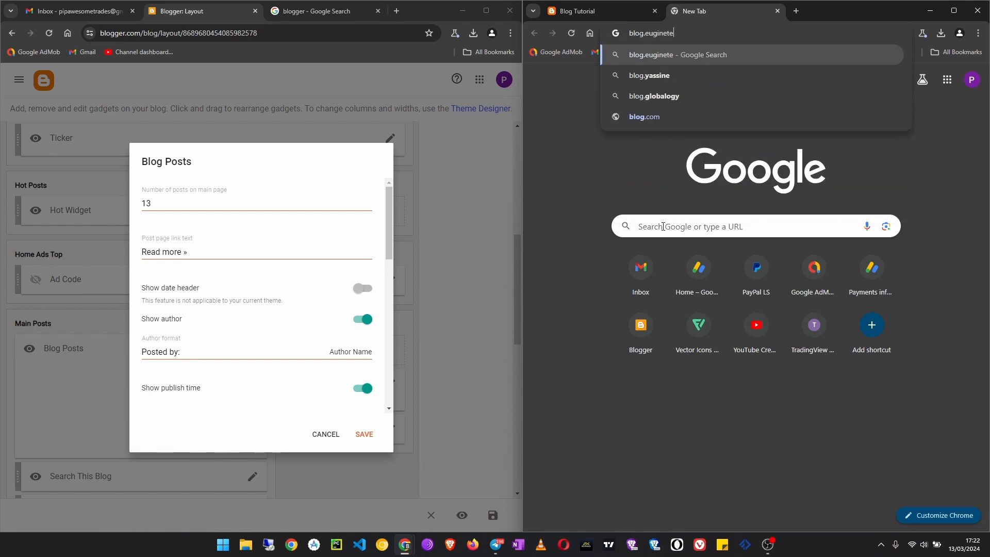
text(com)
key(Return)
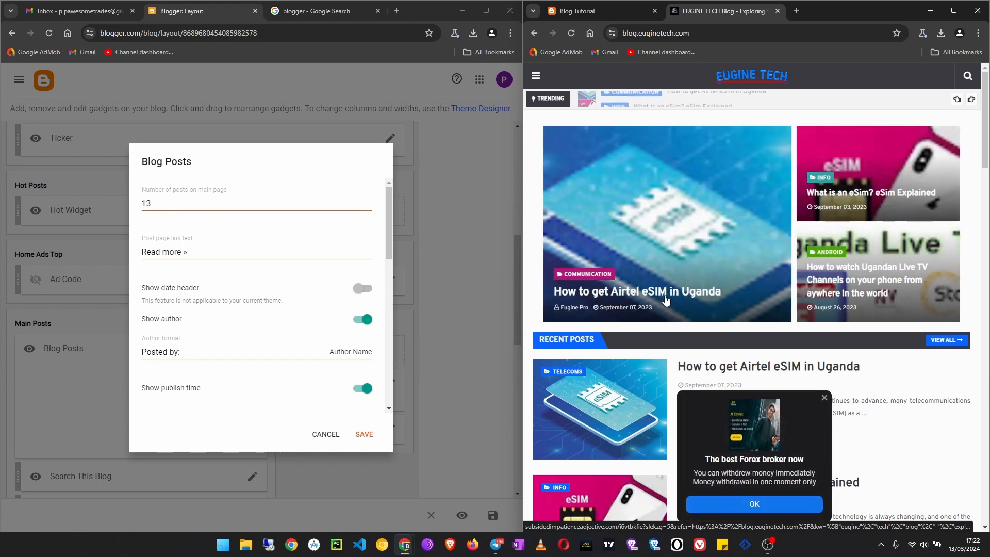
scroll(665, 300, down, 5)
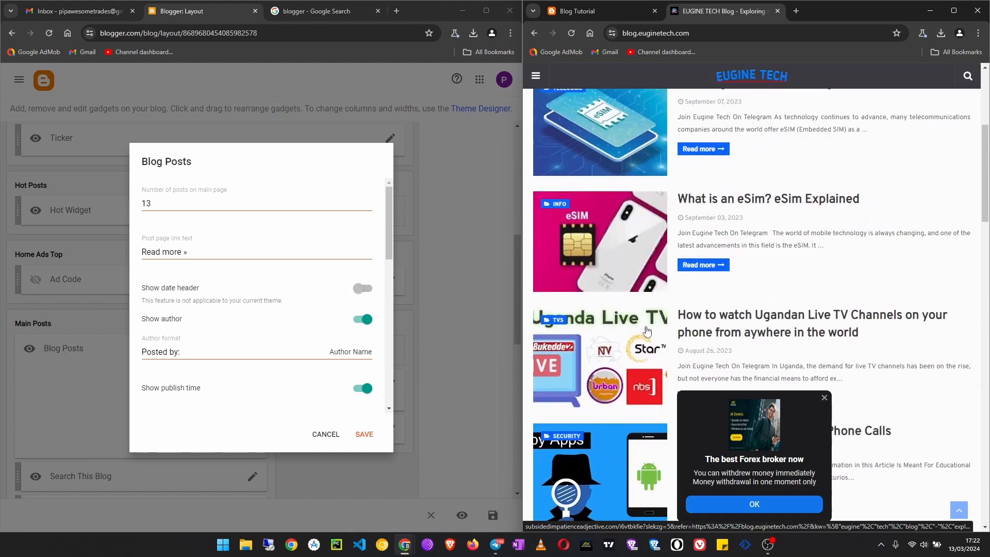
- Review the Blog Posts gadget's author, publish time, comment count, label and share button options against the example blog's posts
click(349, 355)
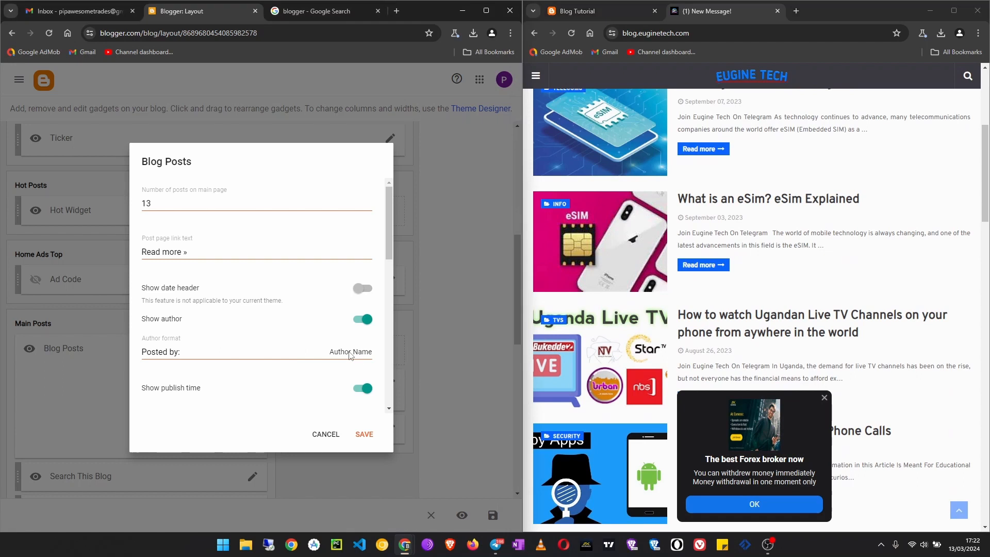
click(188, 352)
click(349, 353)
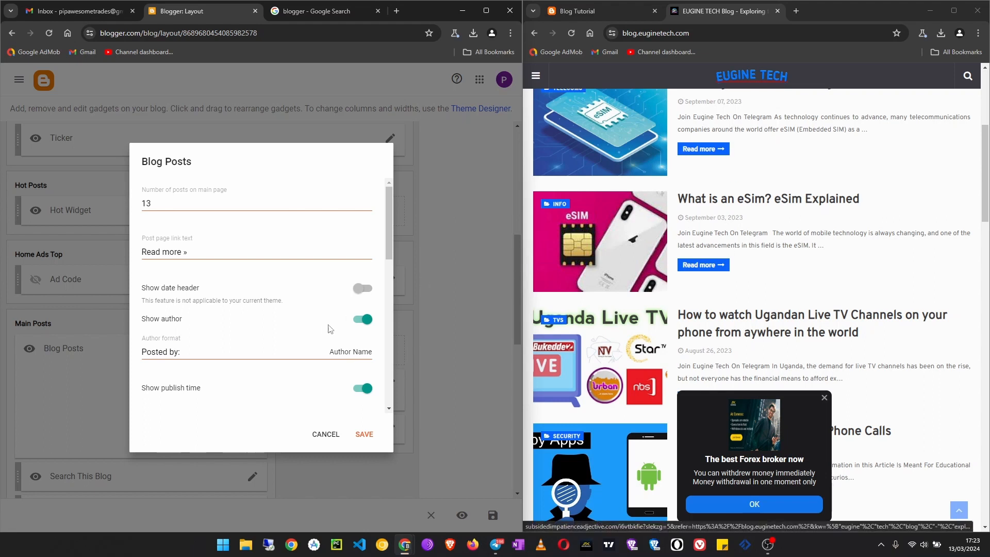
scroll(220, 376, down, 2)
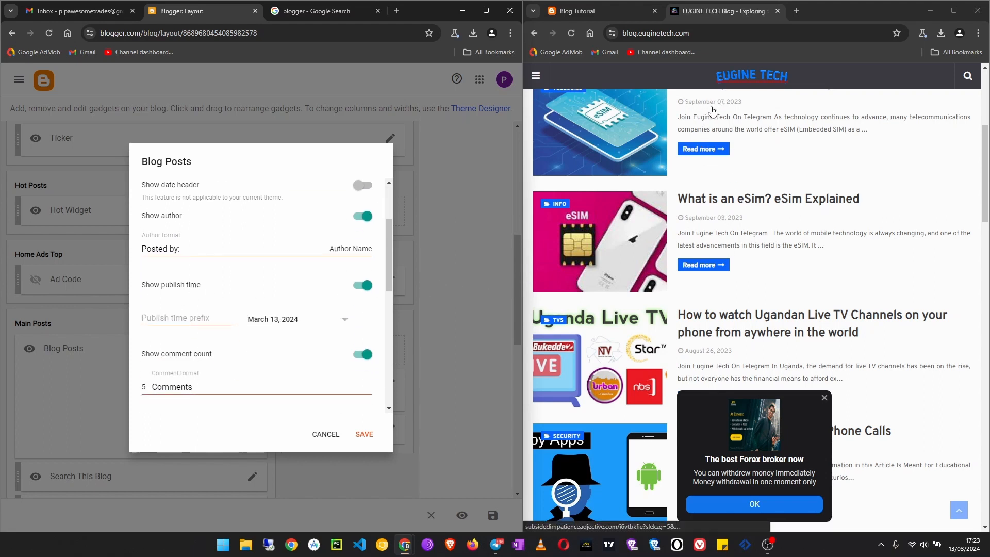
scroll(708, 111, up, 1)
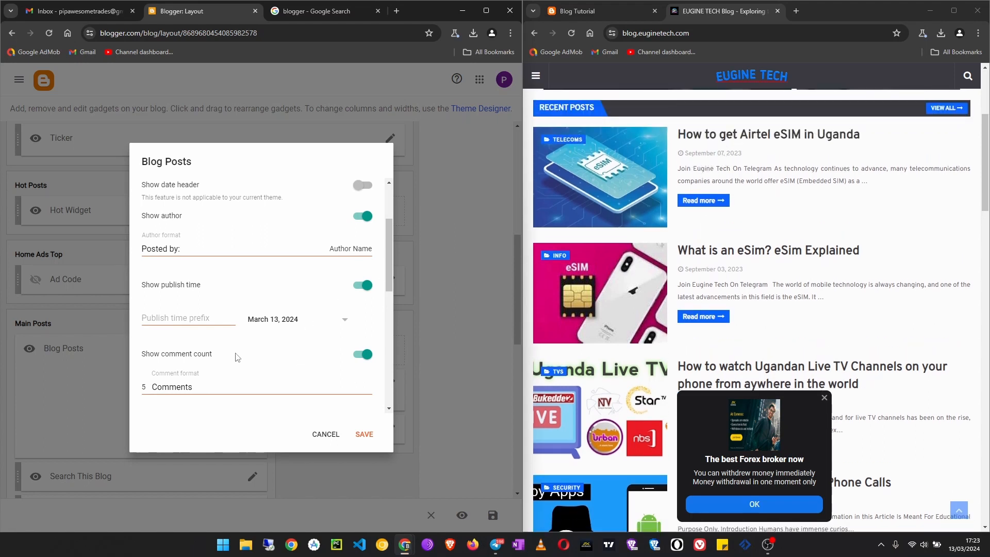
scroll(290, 386, down, 10)
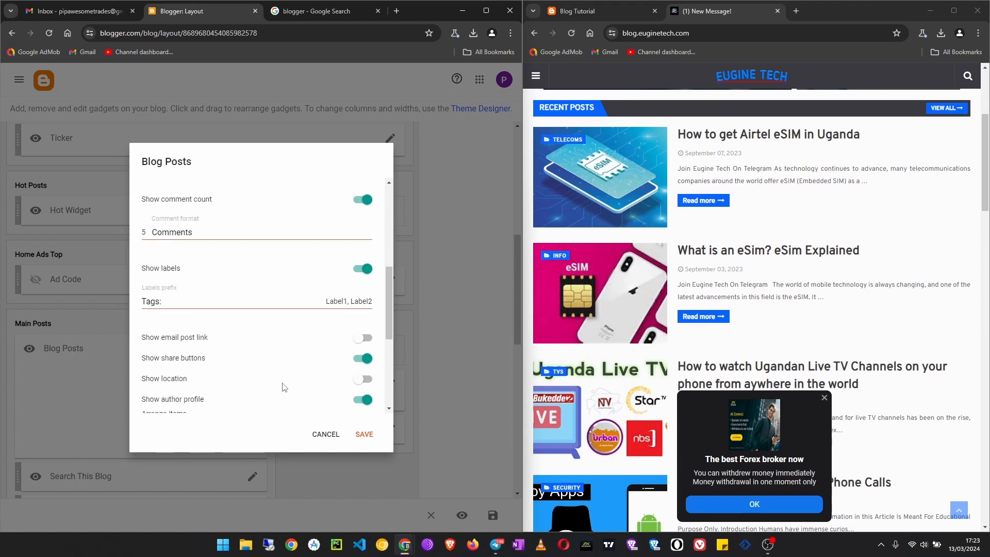
scroll(288, 330, up, 3)
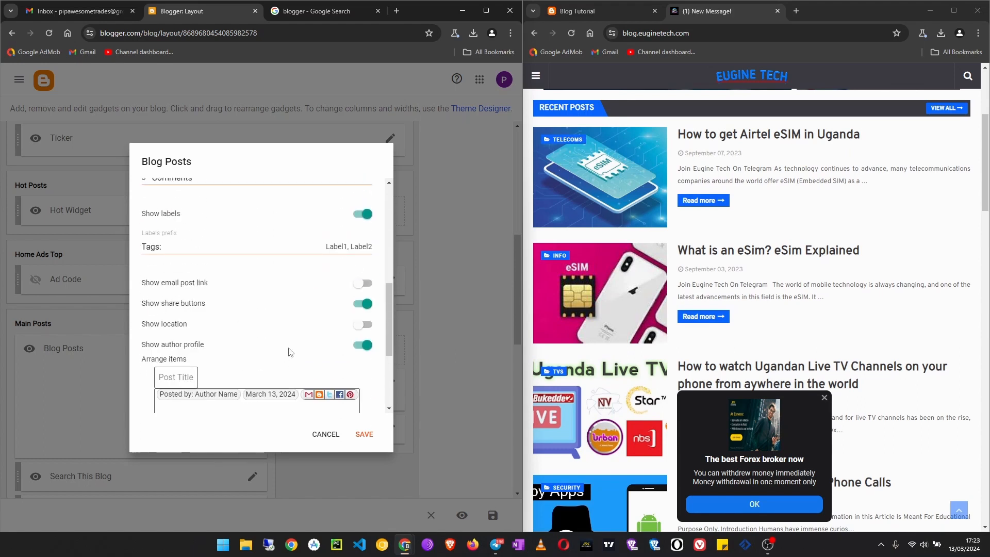
scroll(289, 352, down, 3)
scroll(289, 353, up, 15)
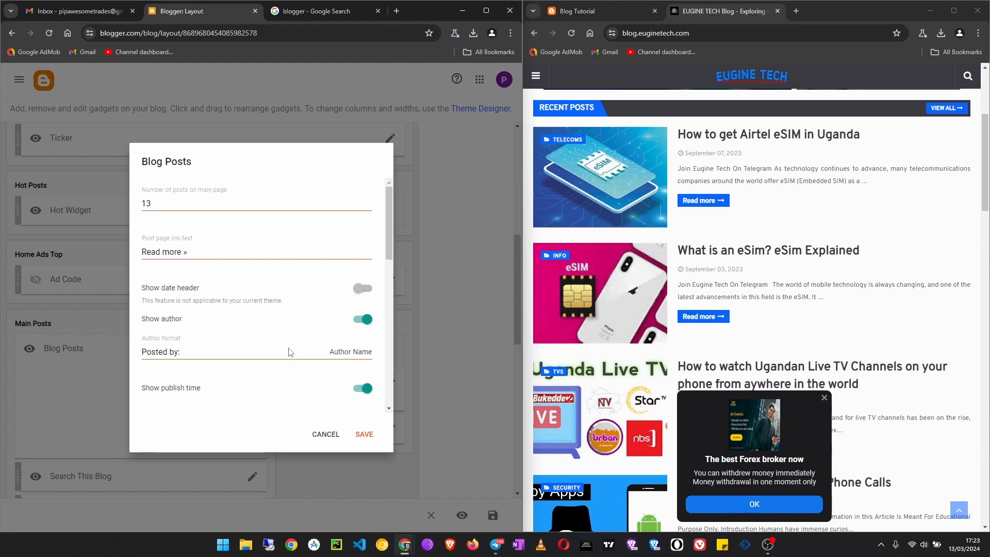
- Close the Blog Posts gadget settings without saving them
double_click(175, 203)
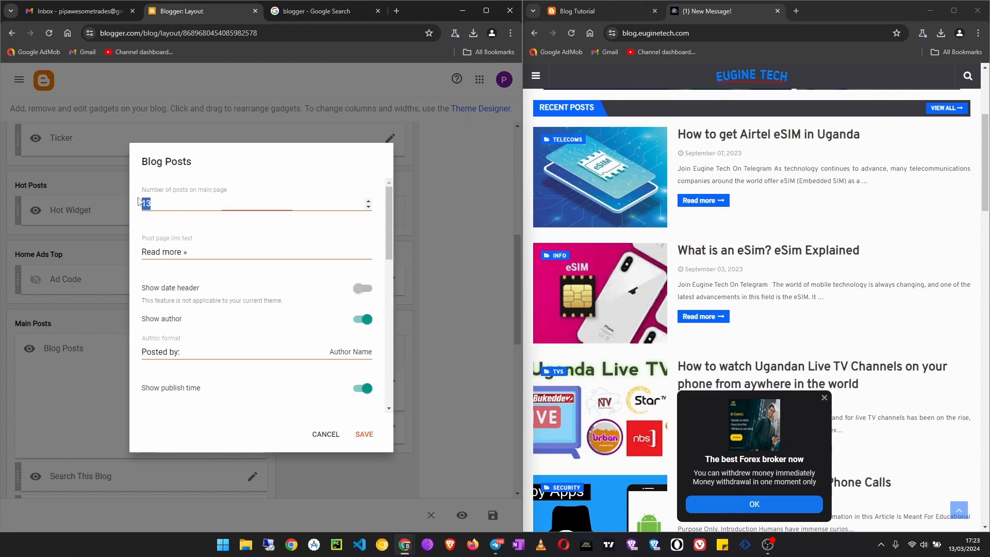
click(320, 434)
- Close the example blog, check the live blog's lower widgets, and remove the Blog Archive gadget from the Main Posts section
scroll(345, 246, down, 5)
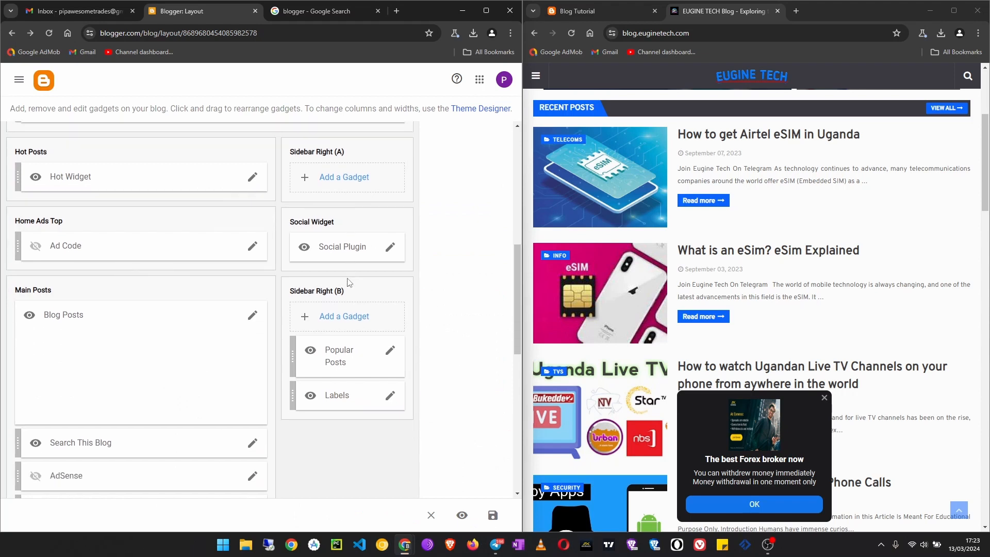
scroll(186, 251, down, 1)
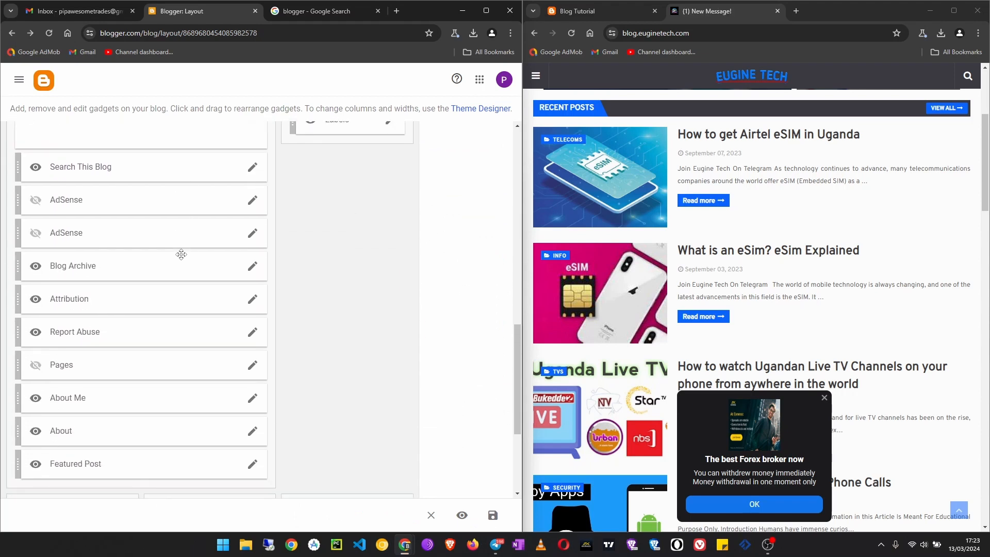
scroll(105, 277, down, 1)
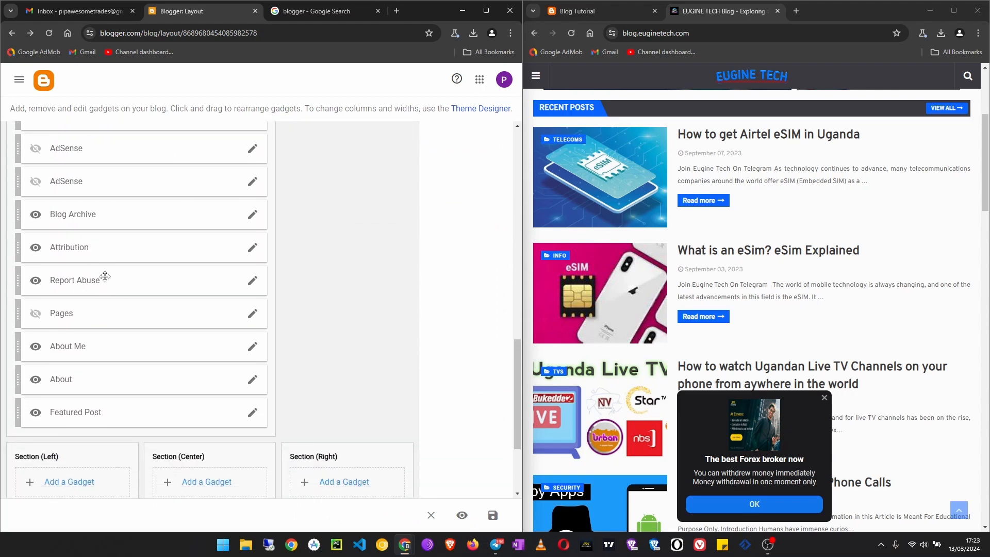
click(251, 218)
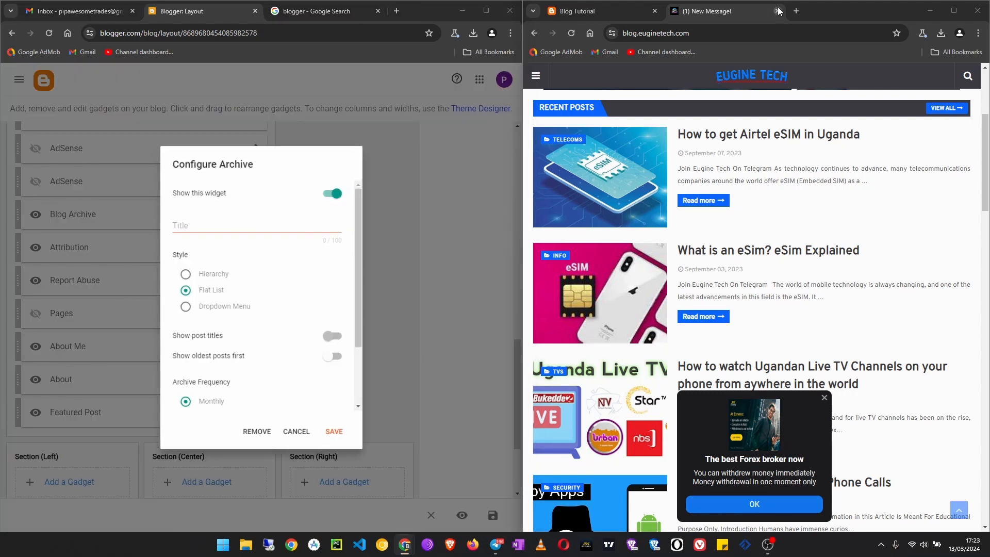
click(778, 10)
scroll(772, 380, down, 8)
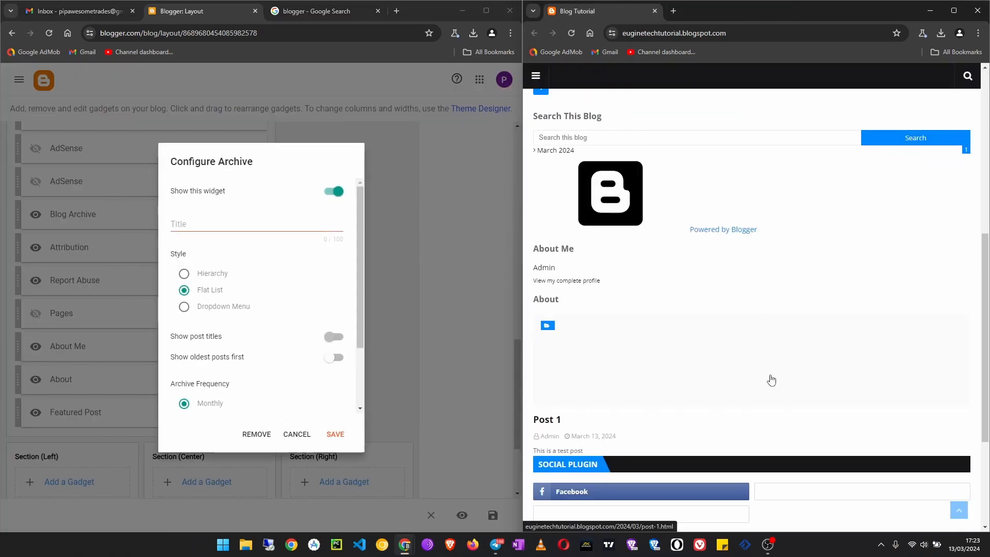
scroll(772, 379, up, 12)
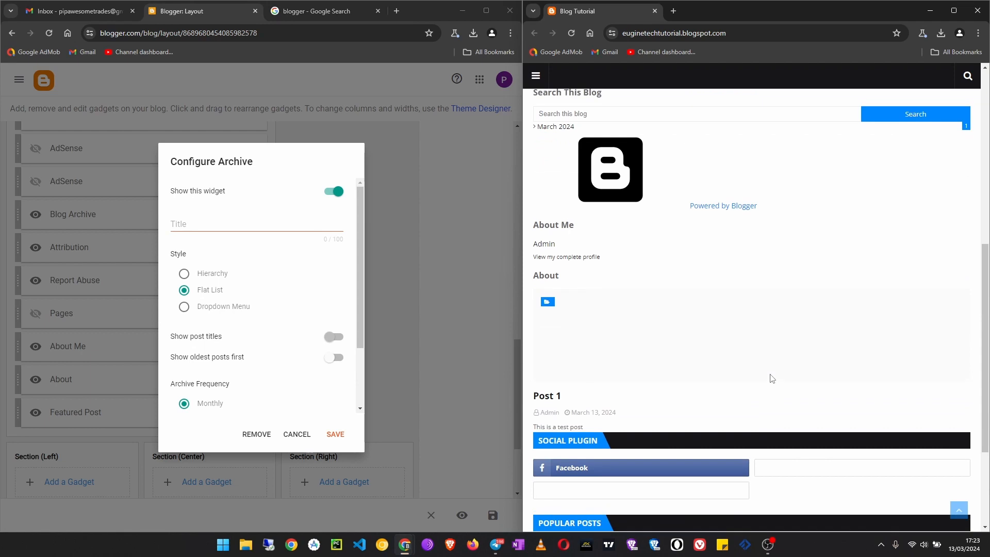
scroll(773, 379, down, 10)
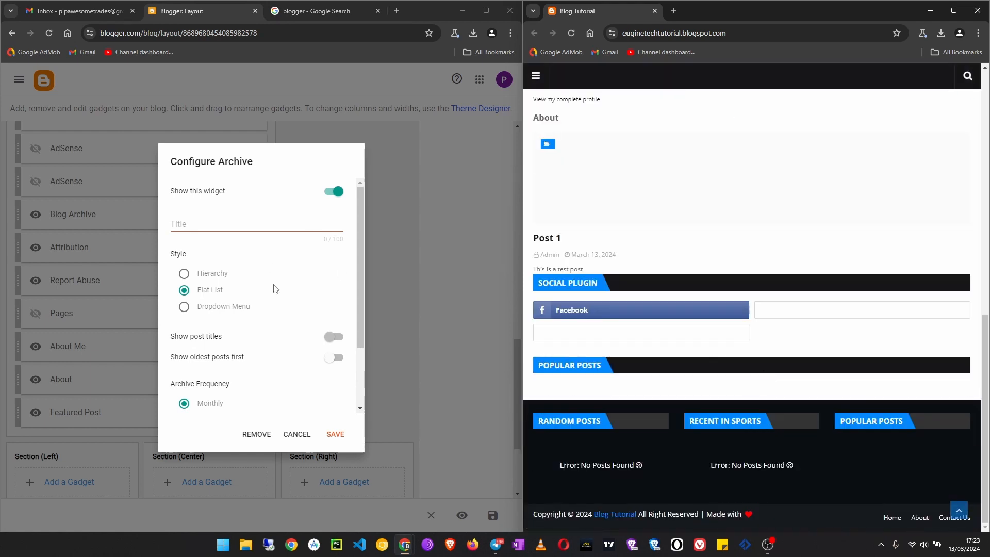
click(256, 433)
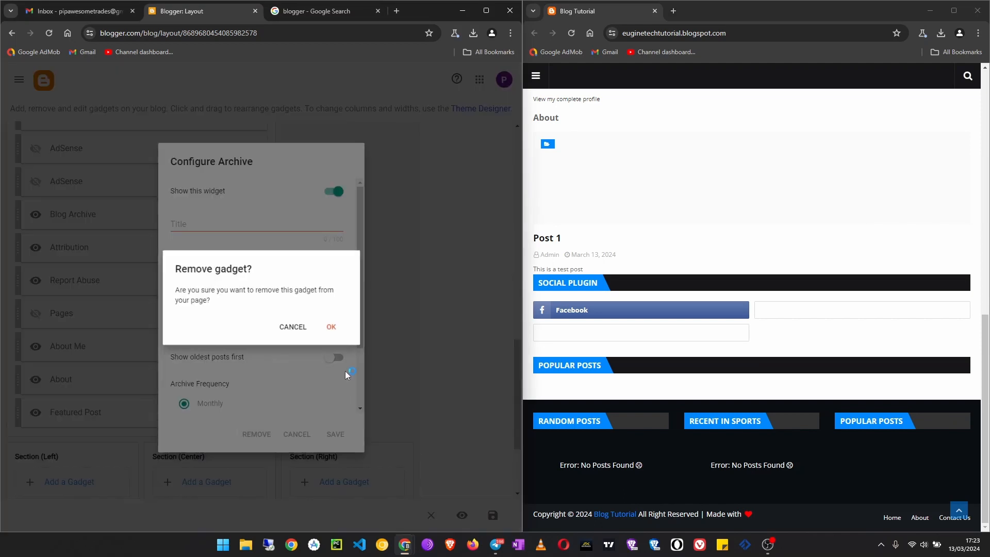
click(323, 329)
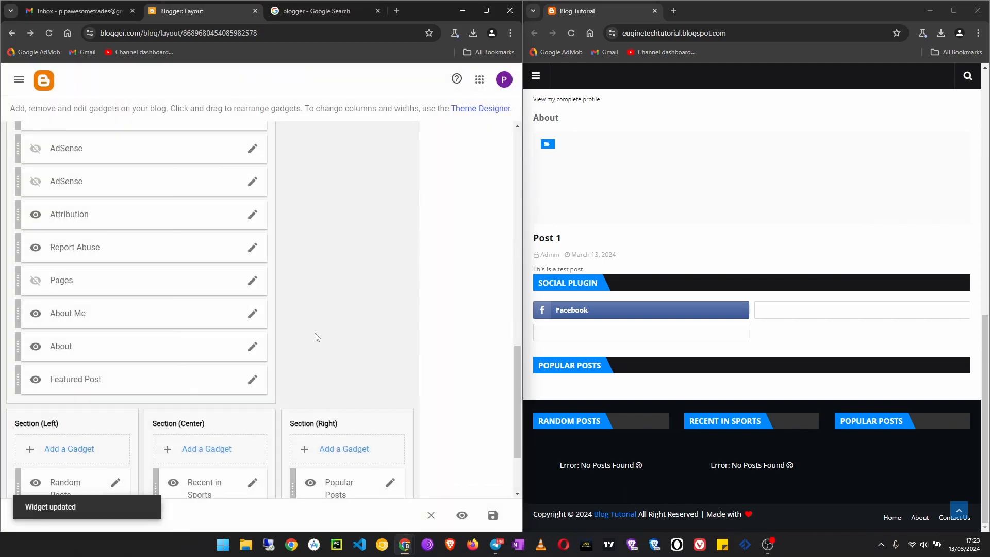
- Remove the About and About Me gadgets from the Main Posts section
scroll(377, 366, down, 1)
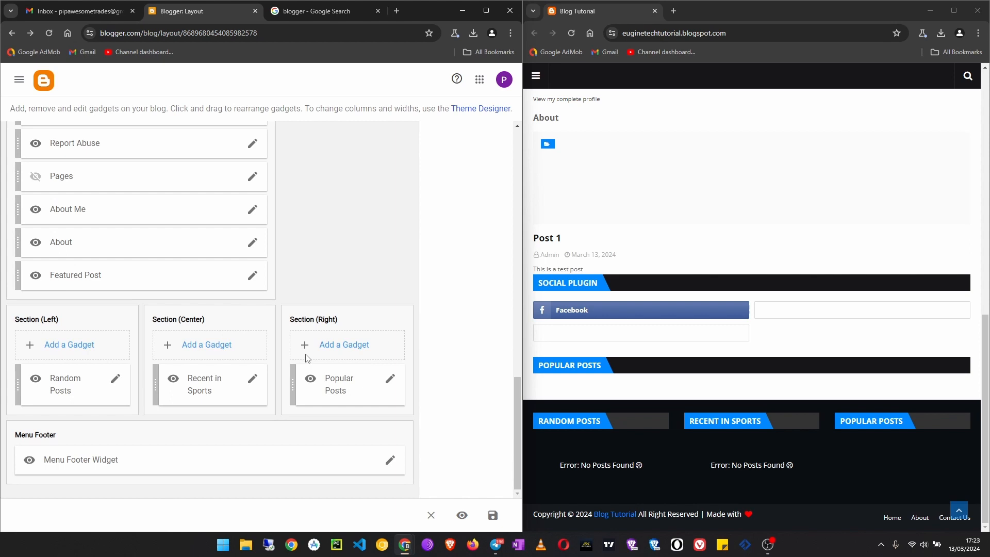
scroll(138, 417, up, 3)
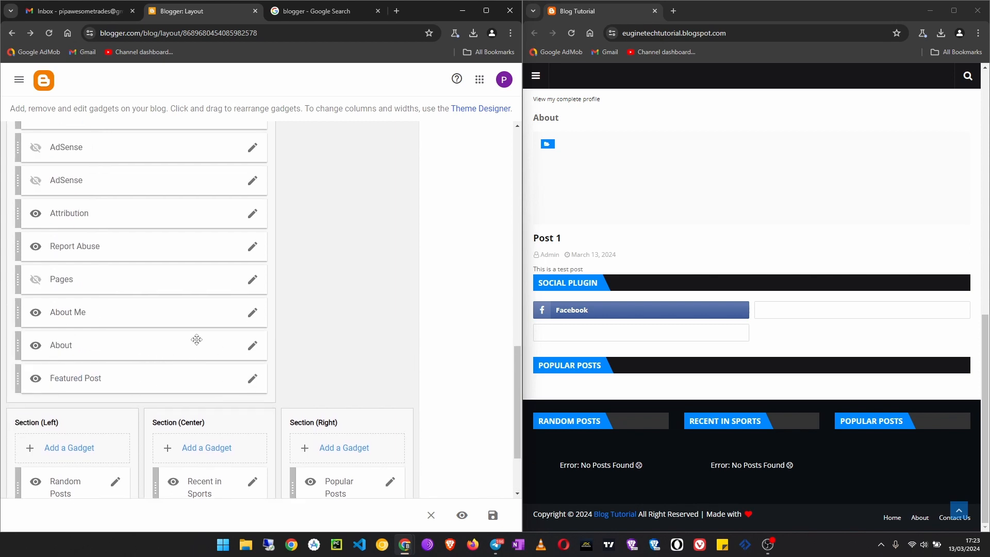
click(252, 345)
click(246, 375)
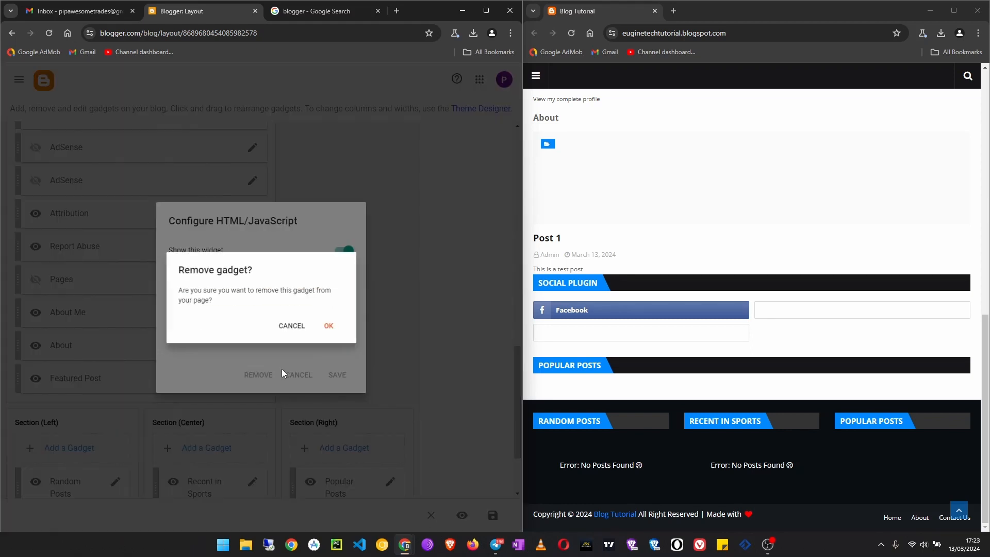
click(327, 326)
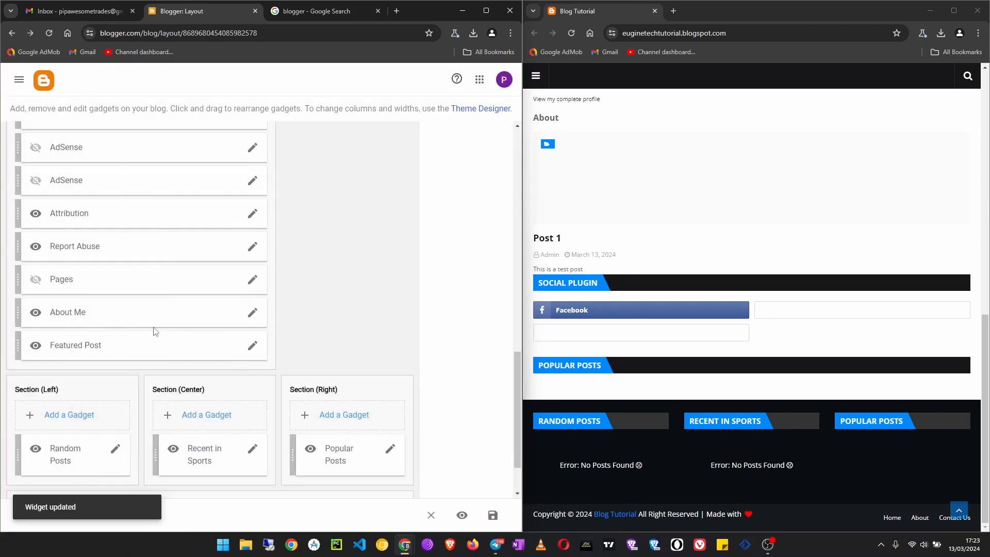
click(252, 313)
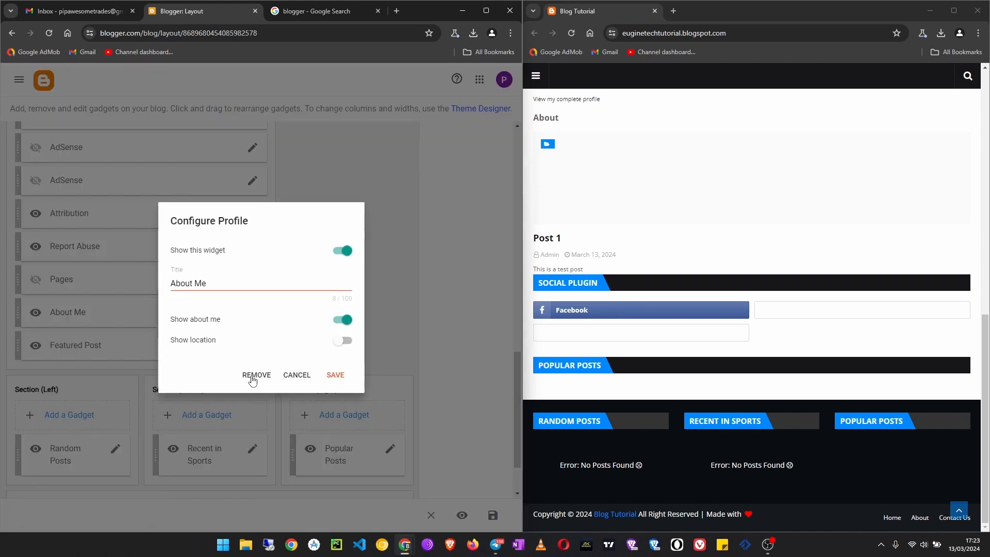
click(257, 375)
click(328, 327)
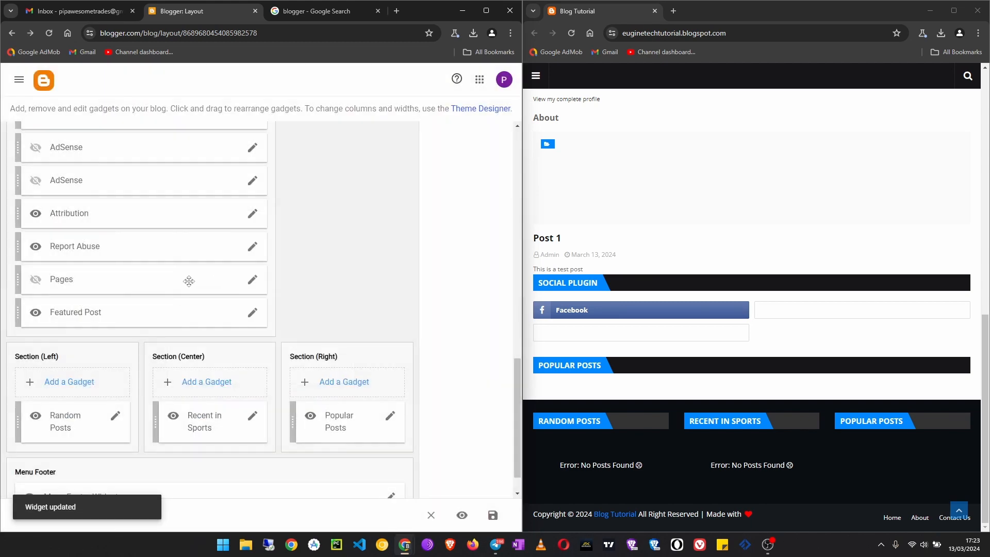
- Remove the hidden Pages gadget and the Report Abuse gadget from the Main Posts section
click(252, 279)
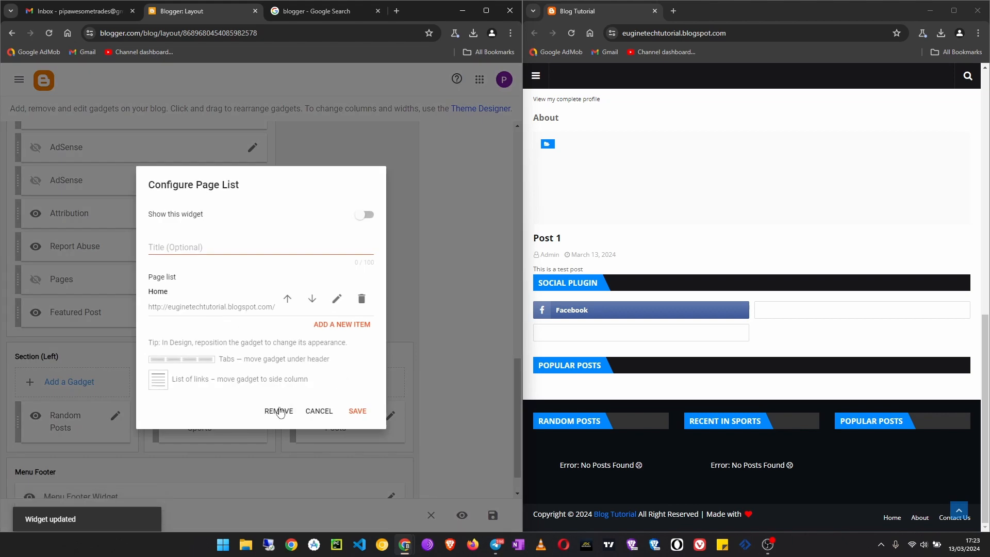
click(279, 409)
click(328, 326)
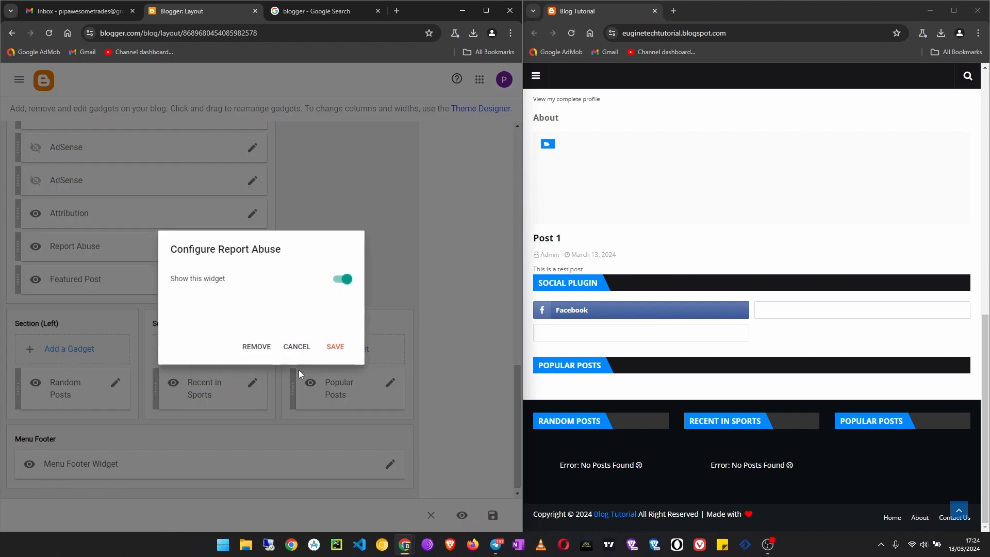
click(258, 346)
click(332, 327)
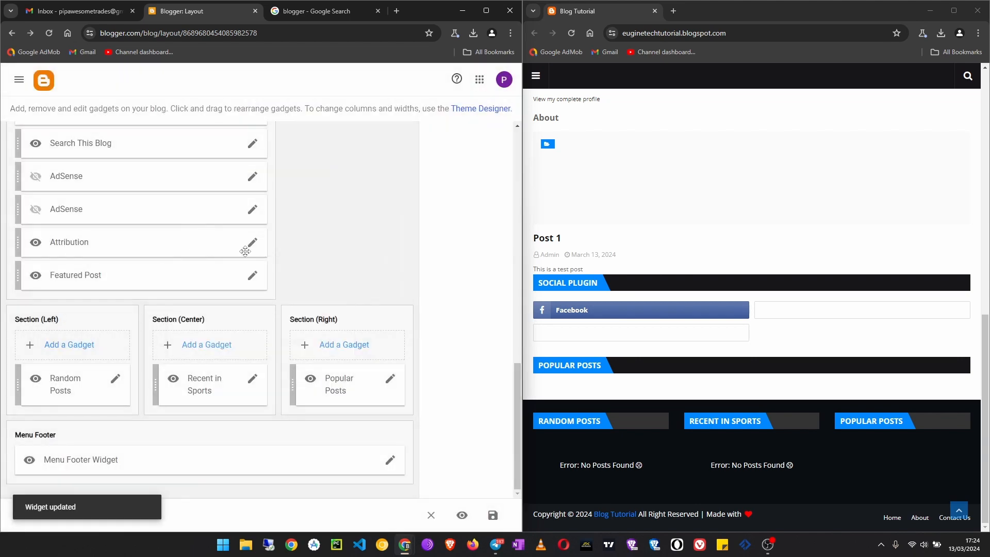
- Remove the Attribution gadget from the Main Posts section and save the layout
click(250, 242)
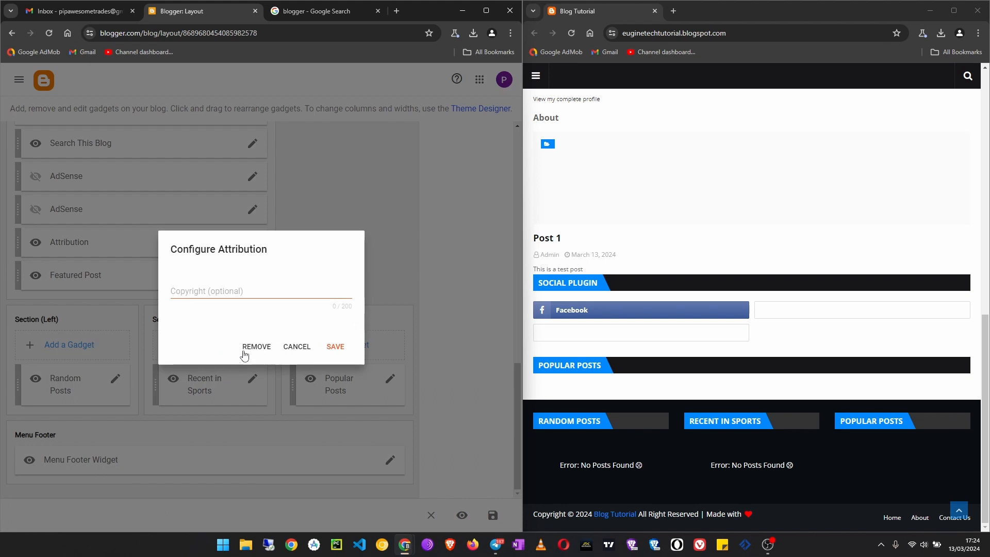
click(250, 347)
click(332, 327)
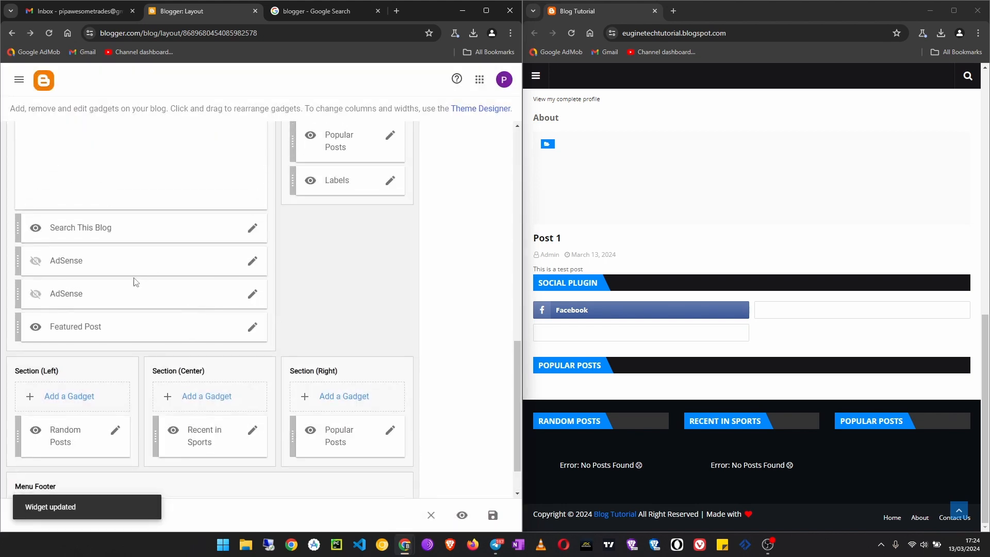
scroll(136, 282, up, 2)
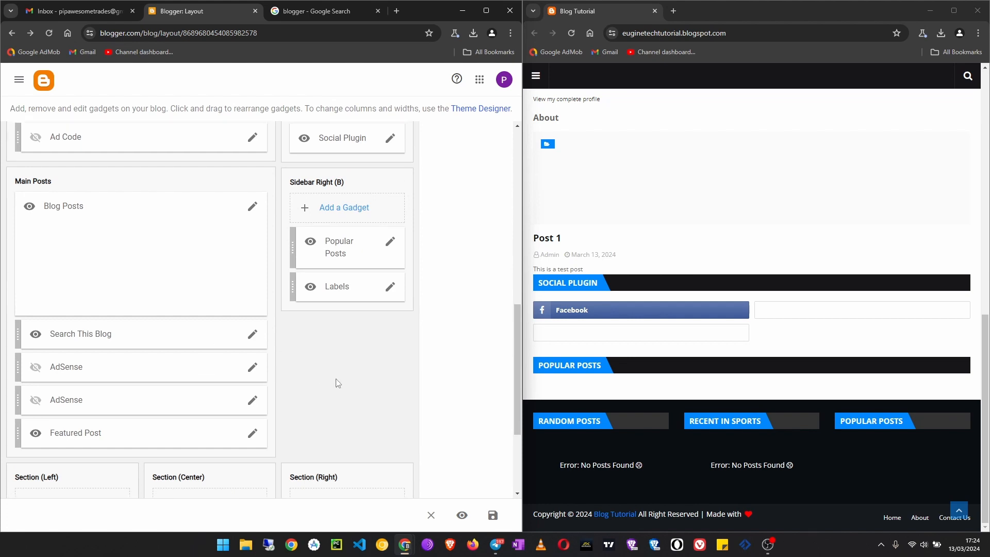
scroll(338, 383, up, 6)
scroll(294, 356, down, 15)
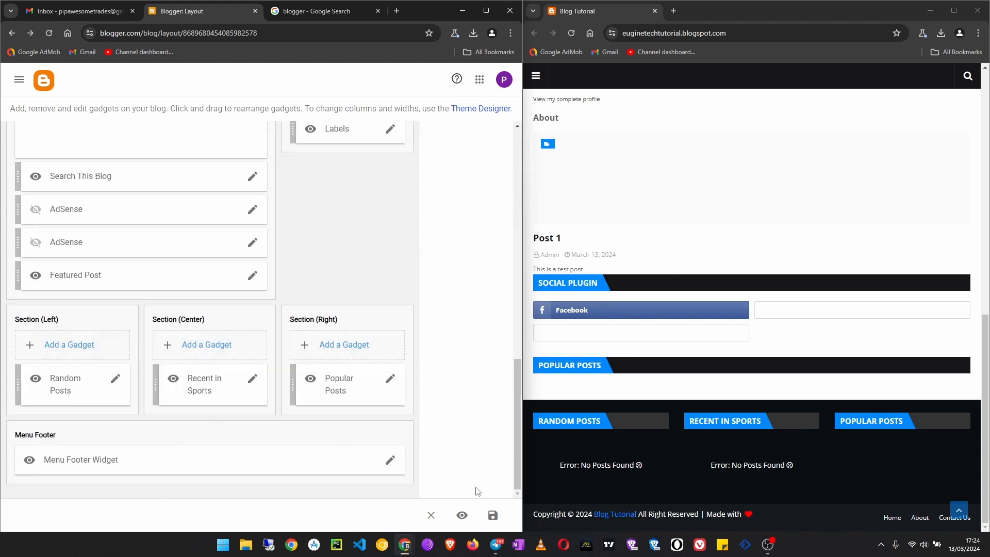
click(493, 515)
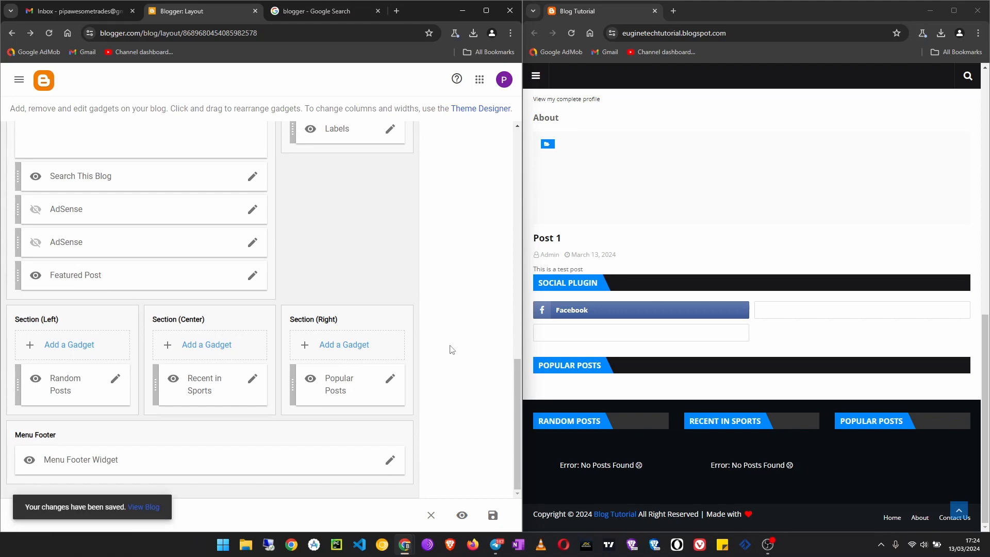
- Reload the live blog and examine its posts, navigation menu, remaining widgets and footer sections
click(570, 33)
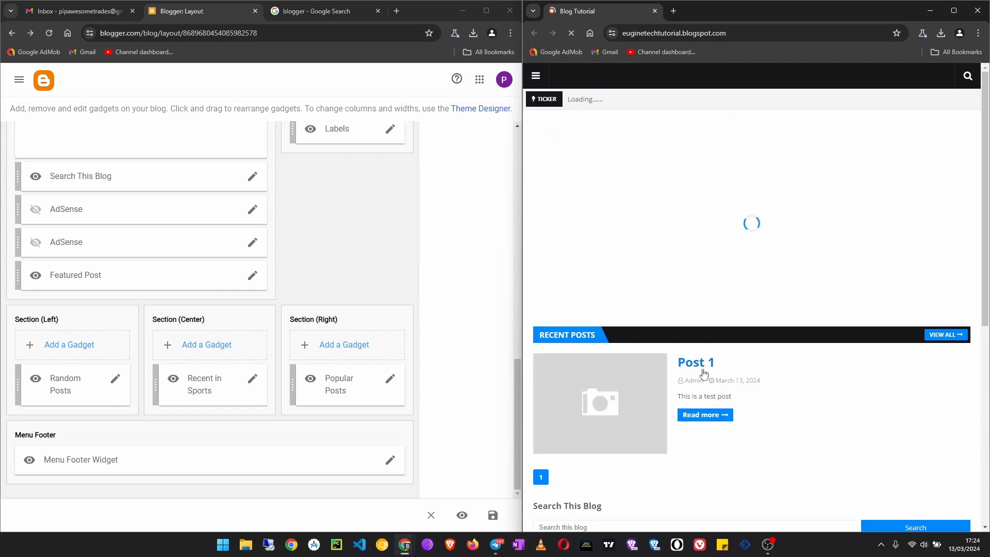
scroll(704, 372, down, 3)
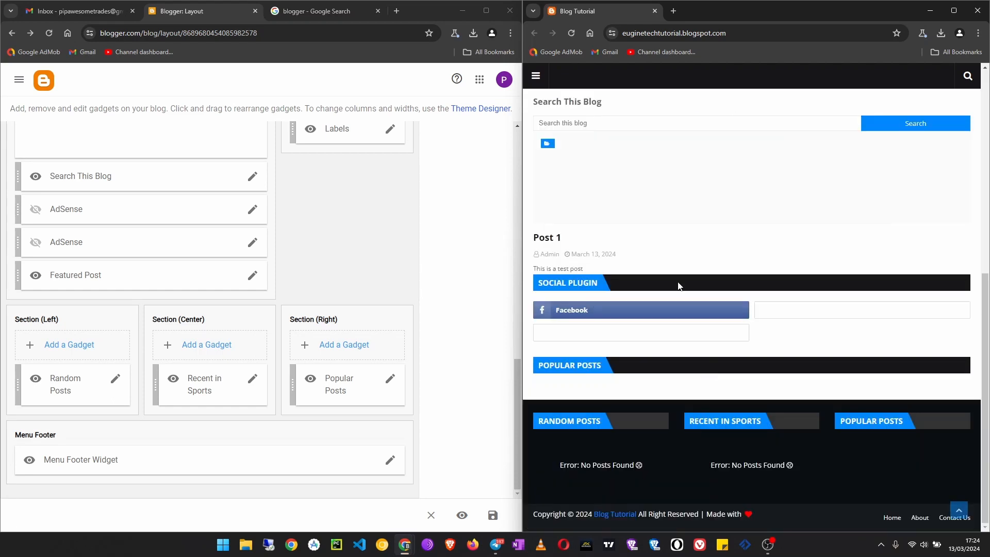
scroll(679, 299, up, 10)
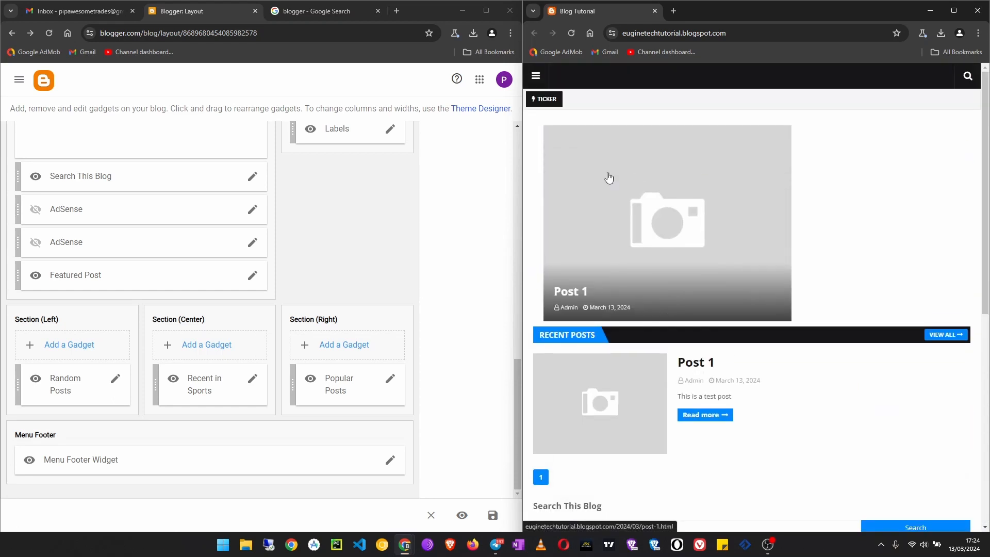
click(536, 78)
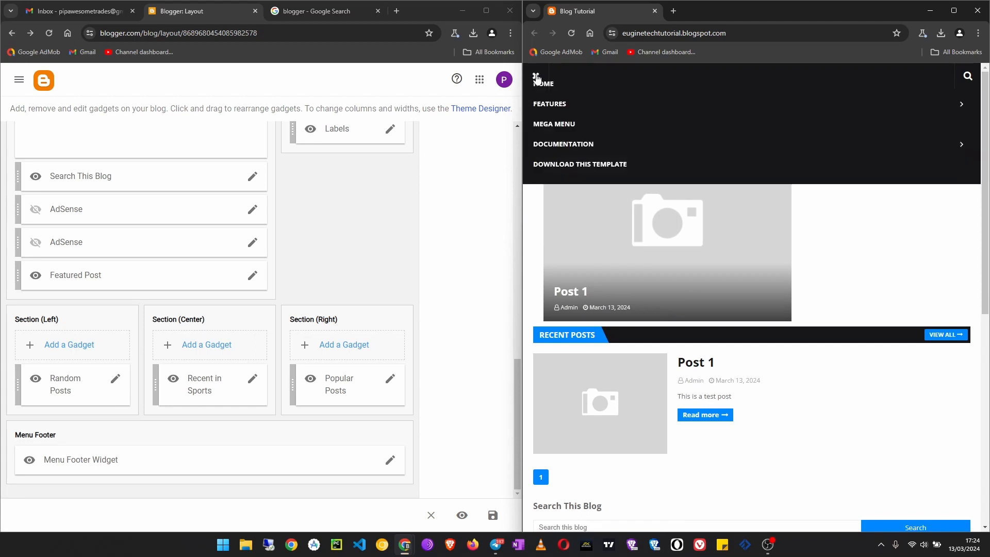
click(536, 78)
scroll(701, 387, down, 10)
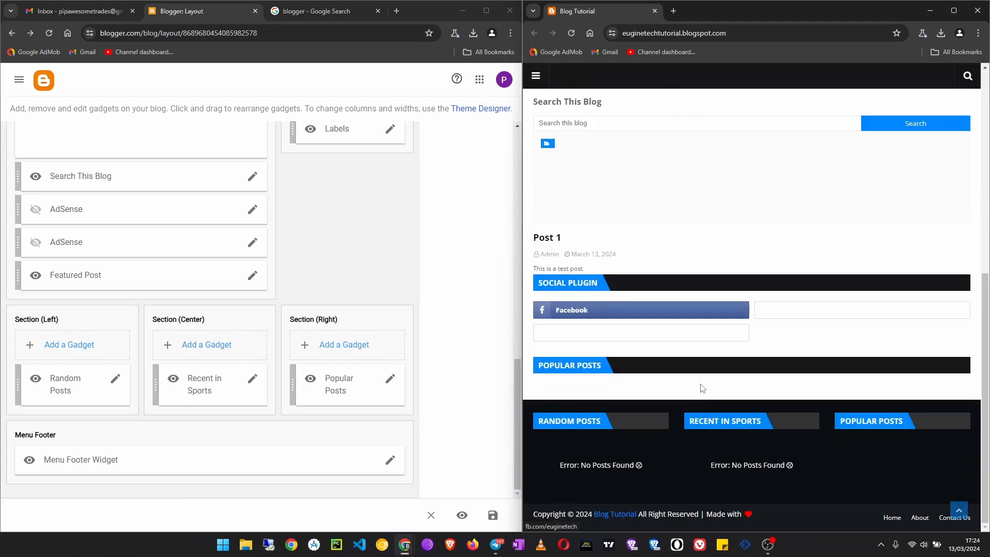
- Close the live blog window, and maximise and reload the Blogger layout page
click(655, 11)
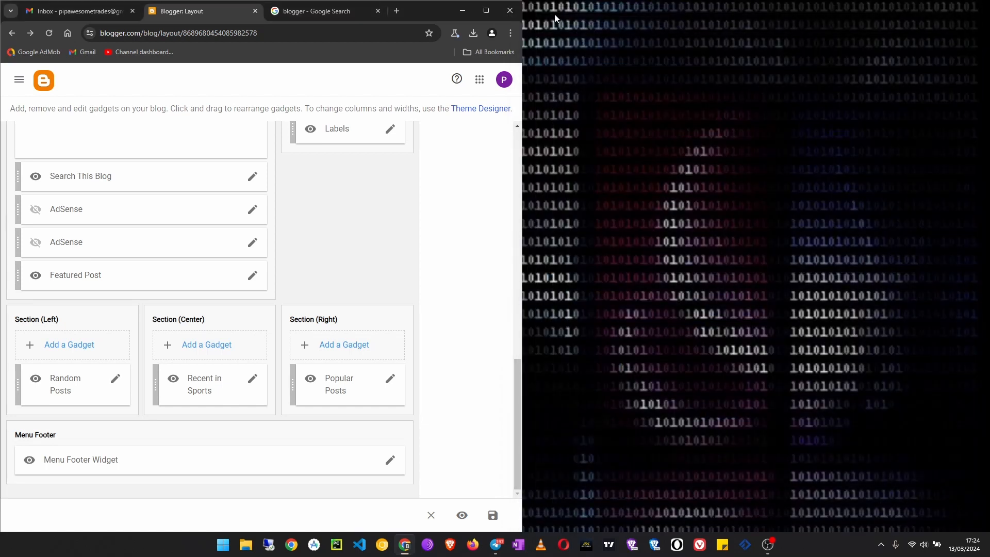
click(483, 14)
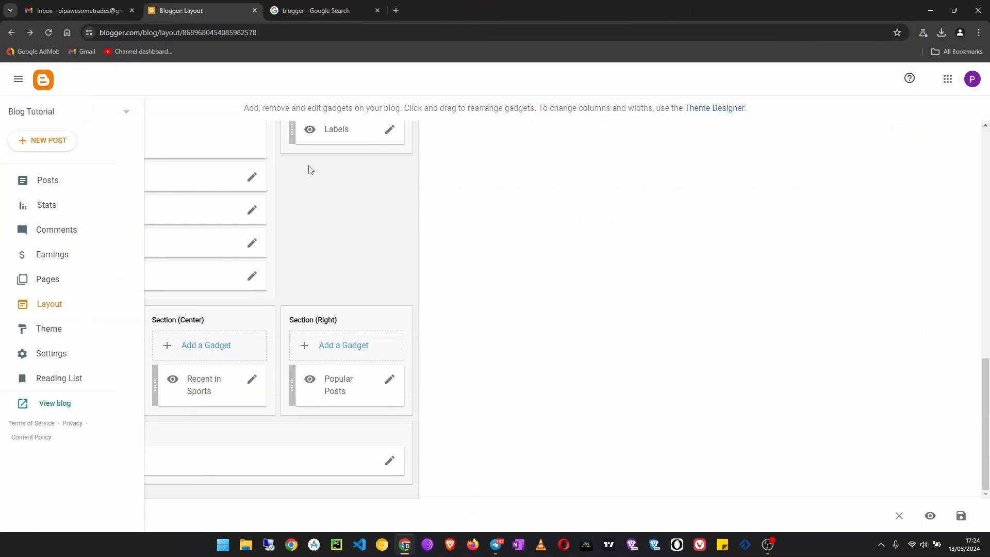
scroll(670, 323, up, 7)
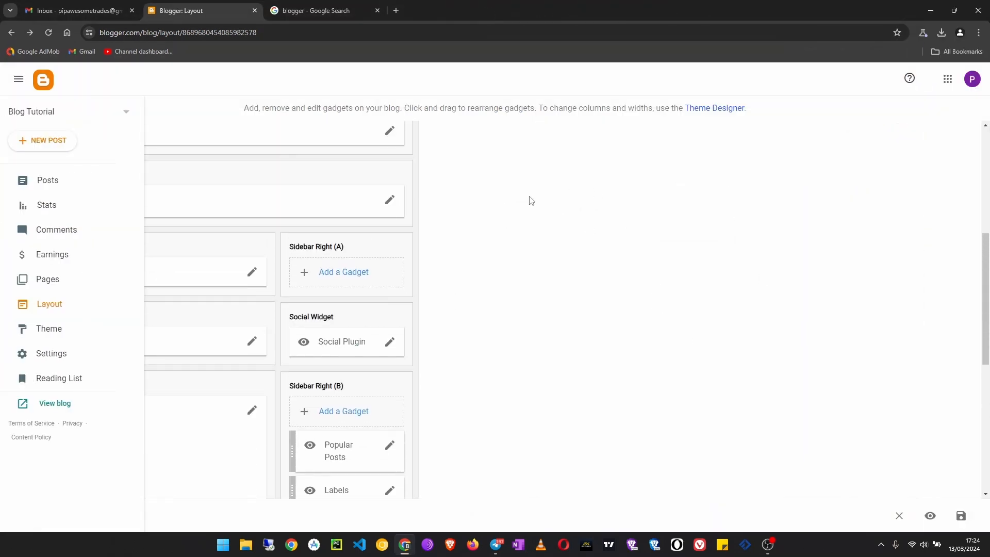
click(51, 29)
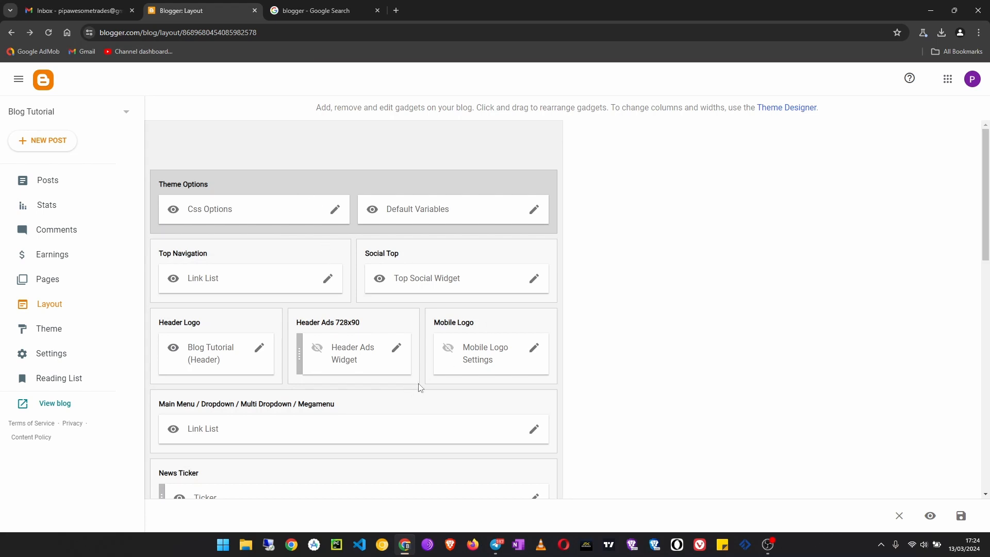
- Minimise all windows to show the desktop
key(super+d)
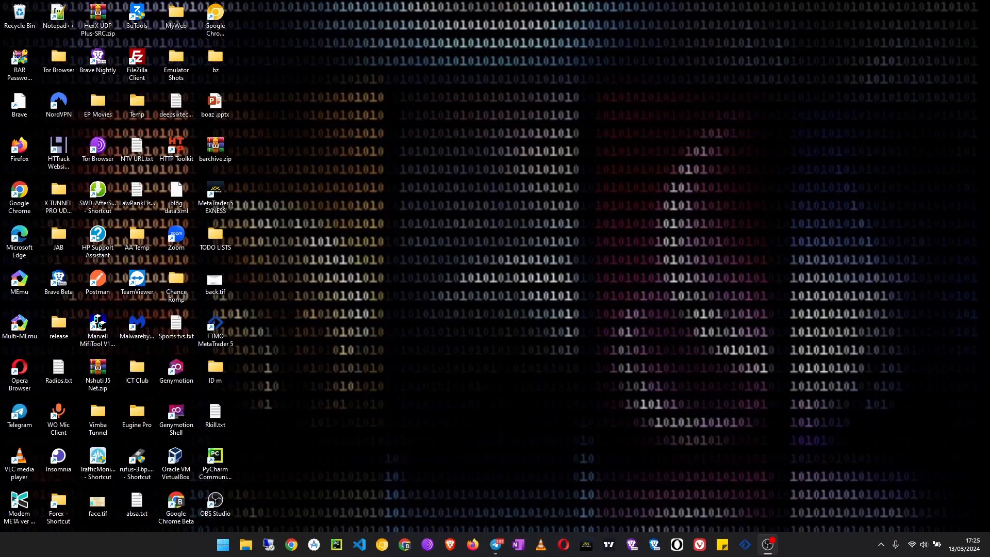